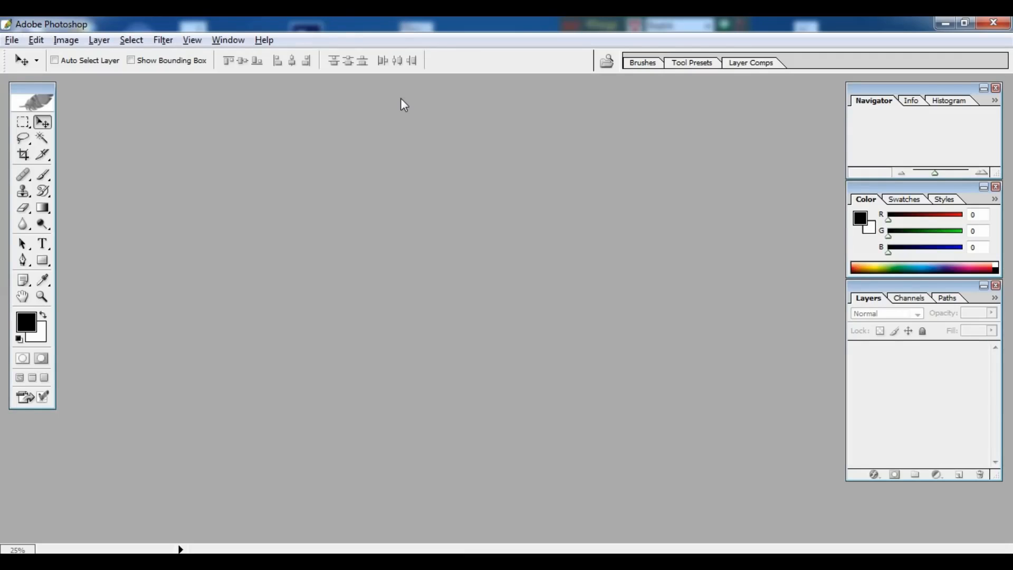
# Step: Create a new 5.5 × 8 inch, 300 pixels/inch RGB document named Untitled-1
pyautogui.hotkey('ctrl', 'n')
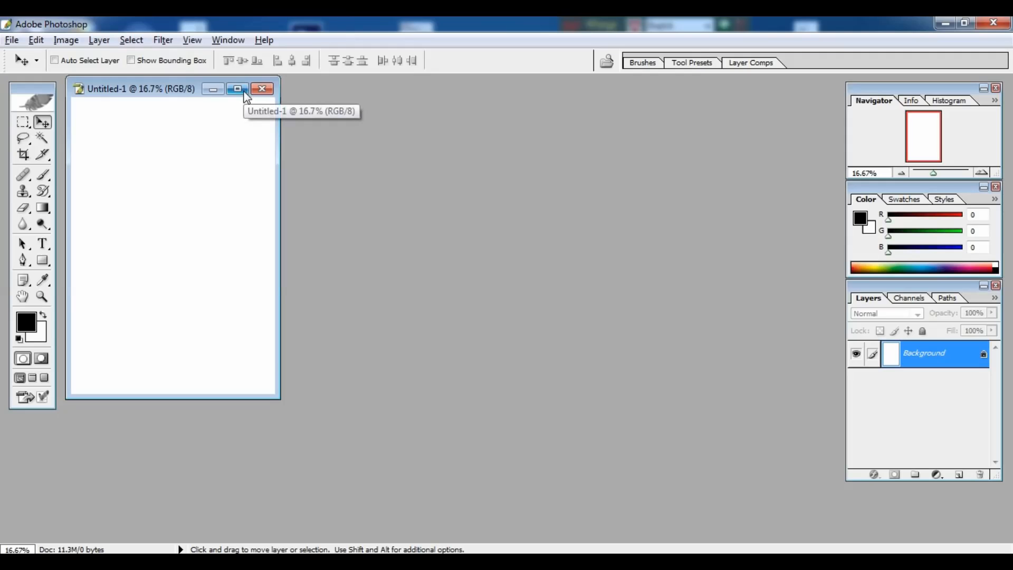
# Step: Drag the Untitled-1 window larger so the blank white page sits centred with space around it
pyautogui.moveTo(280, 399); pyautogui.dragTo(583, 520)
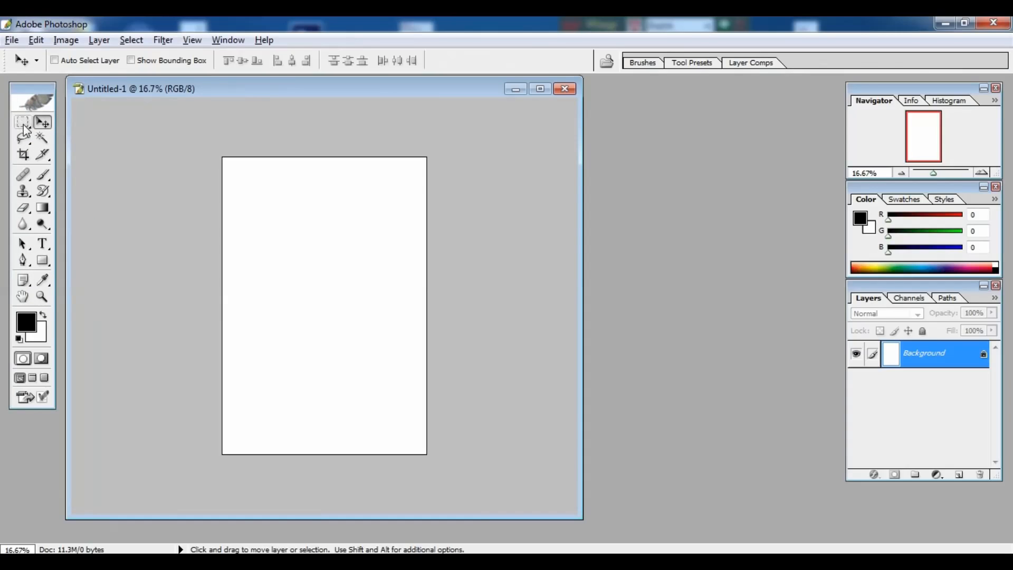
# Step: Fill a thin strip along the page top with dark red 860E0E
pyautogui.click(67, 168)
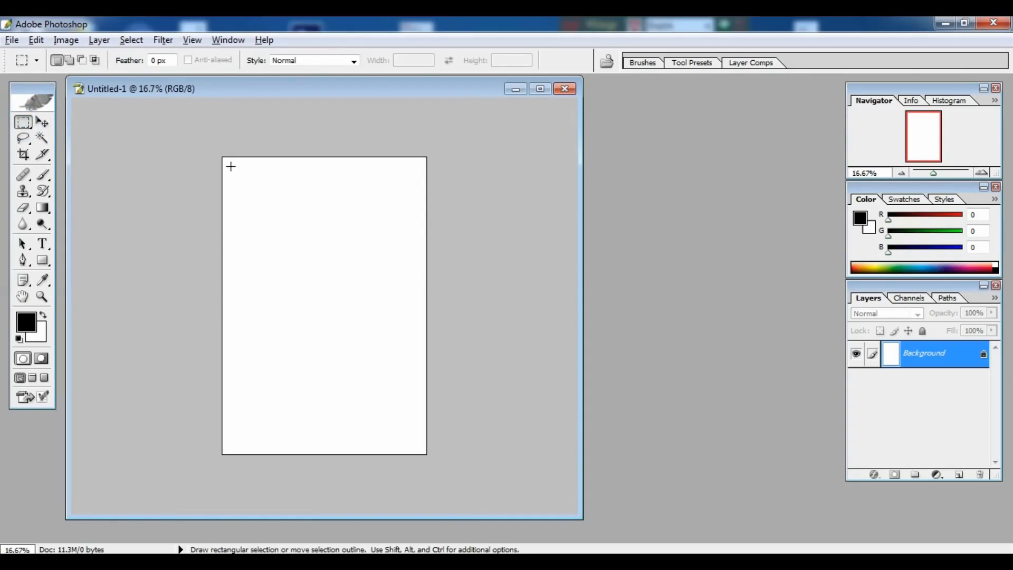
pyautogui.moveTo(228, 159); pyautogui.dragTo(417, 167)
pyautogui.click(37, 333)
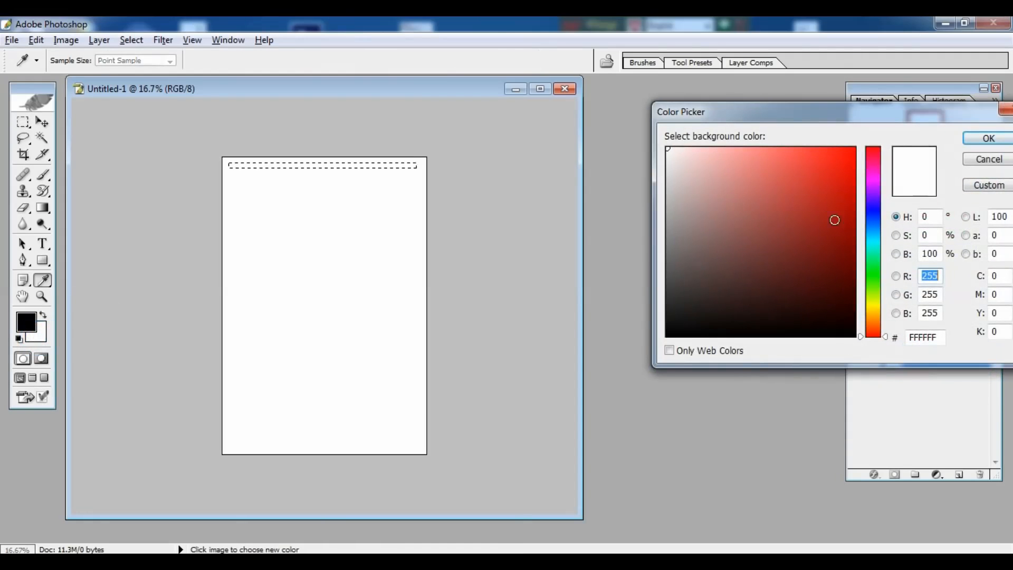
pyautogui.click(835, 237)
pyautogui.click(985, 140)
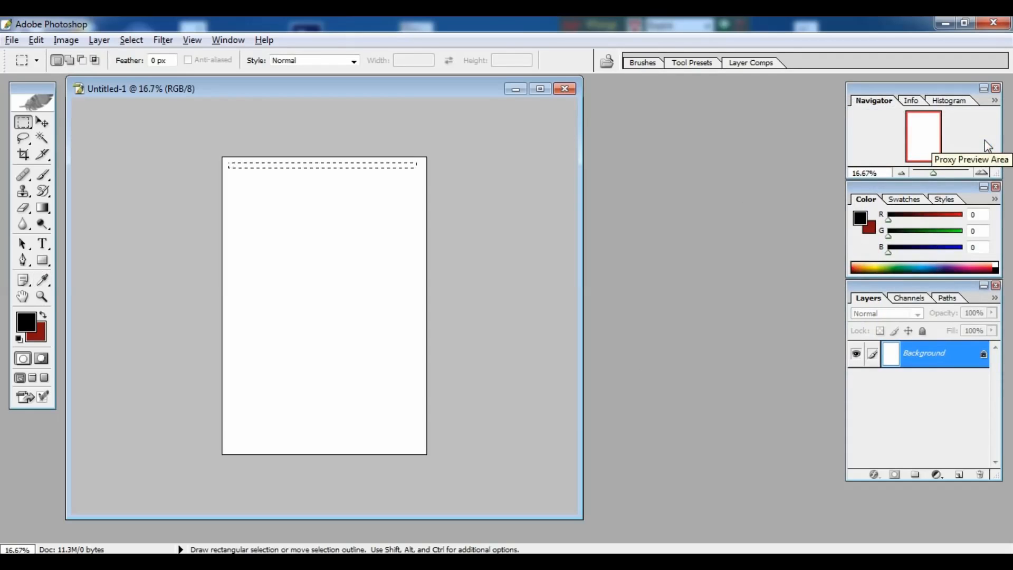
pyautogui.hotkey('ctrl', 'BackSpace')
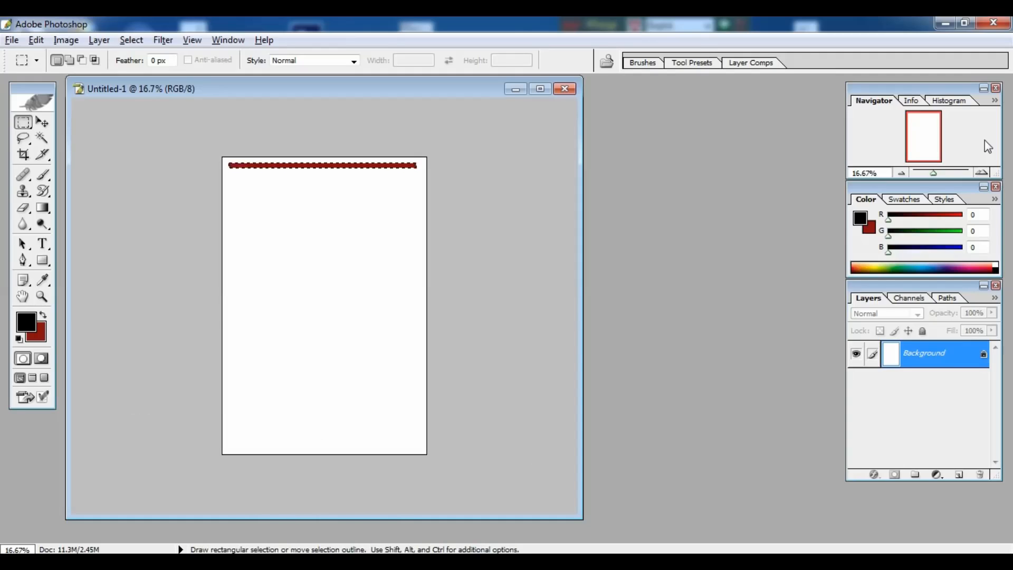
# Step: Duplicate the red strip, position the copy at the page bottom, and merge it into the background
pyautogui.hotkey('ctrl', 'c')
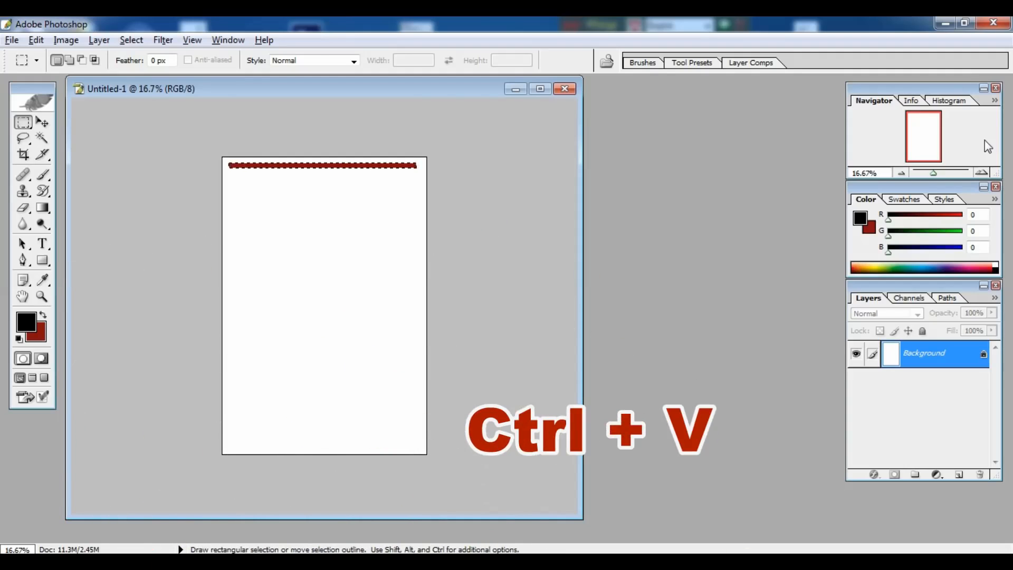
pyautogui.hotkey('ctrl', 'v')
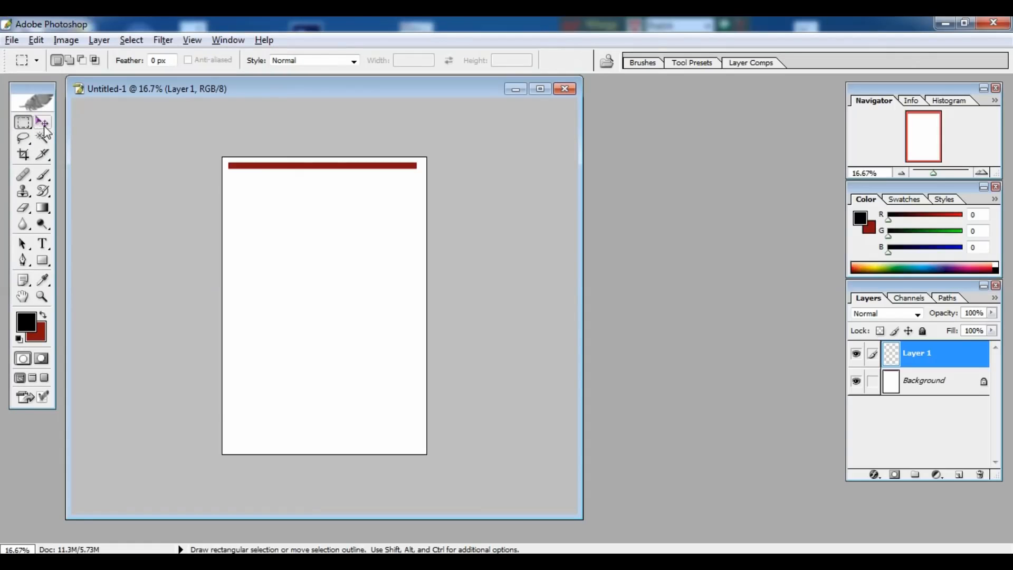
pyautogui.click(43, 122)
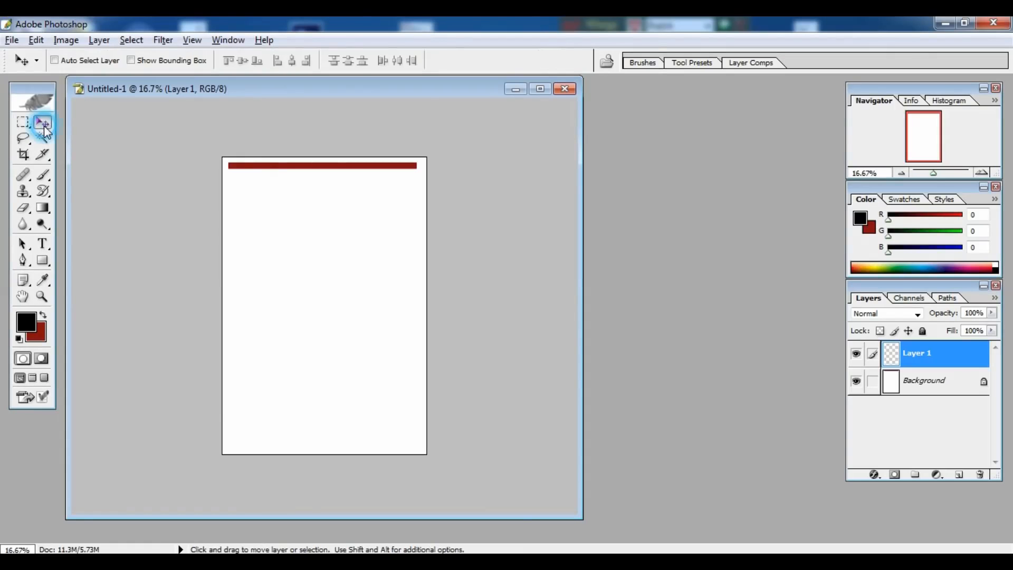
pyautogui.moveTo(294, 170); pyautogui.dragTo(295, 450)
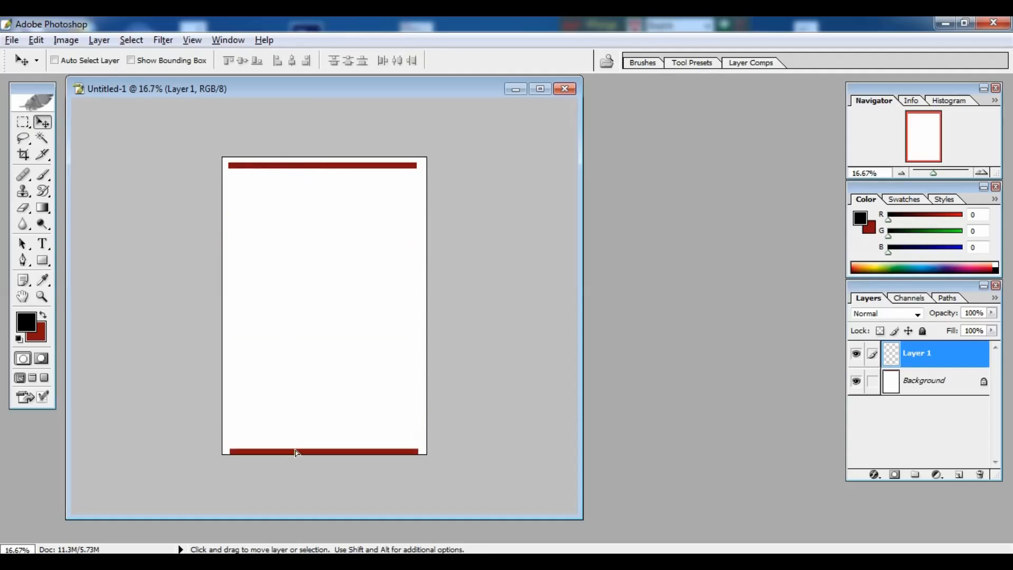
pyautogui.hotkey('shift', 'Up')
pyautogui.hotkey('shift', 'Up')
pyautogui.hotkey('shift', 'Up')
pyautogui.hotkey('shift', 'Up')
pyautogui.hotkey('shift', 'Up')
pyautogui.hotkey('shift', 'Up')
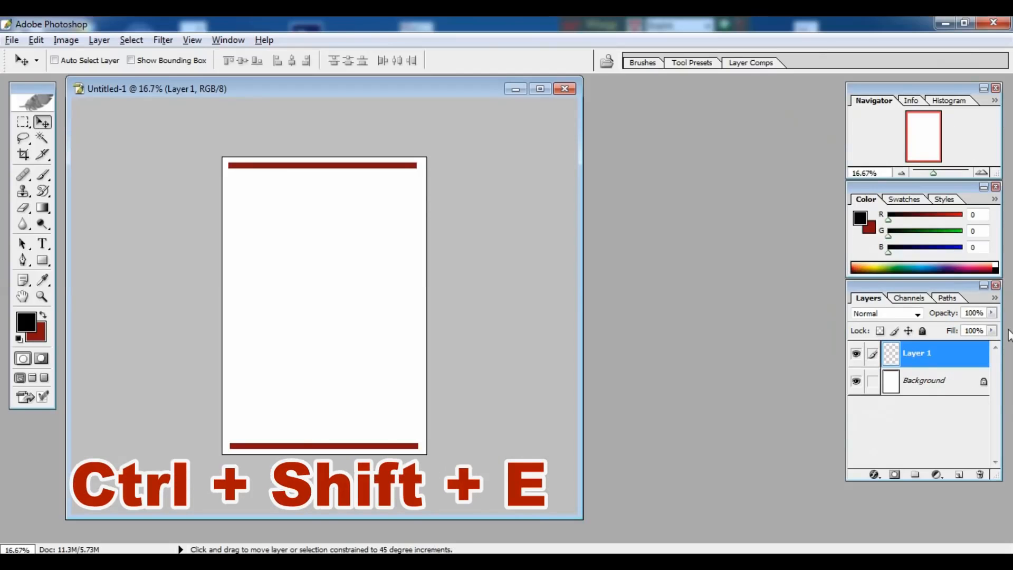
pyautogui.hotkey('ctrl', 'shift', 'e')
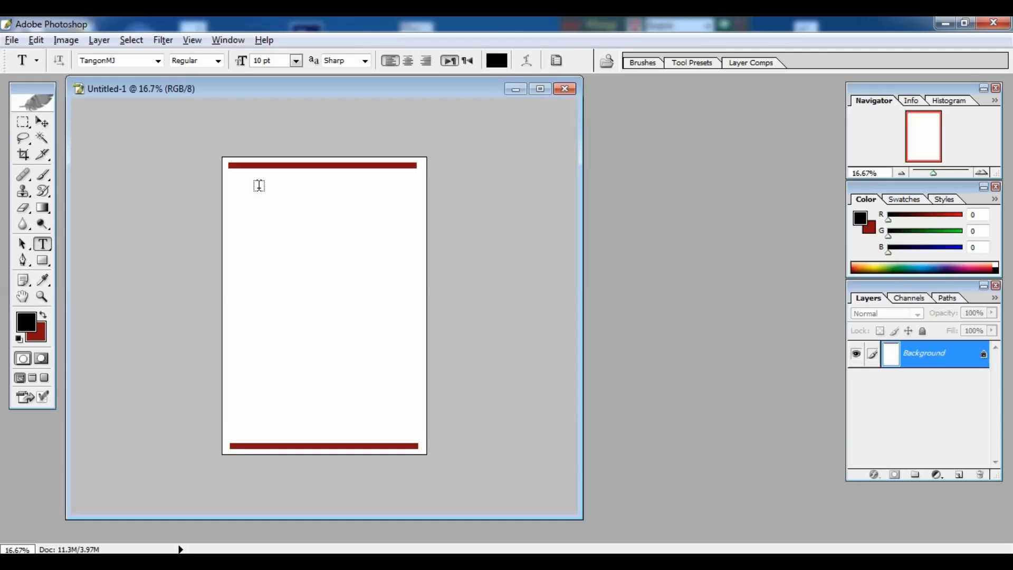
# Step: Type 'বিসমিল্লাহির রাহমানির রাহীম' under the top bar, enlarge it and centre it
pyautogui.click(540, 88)
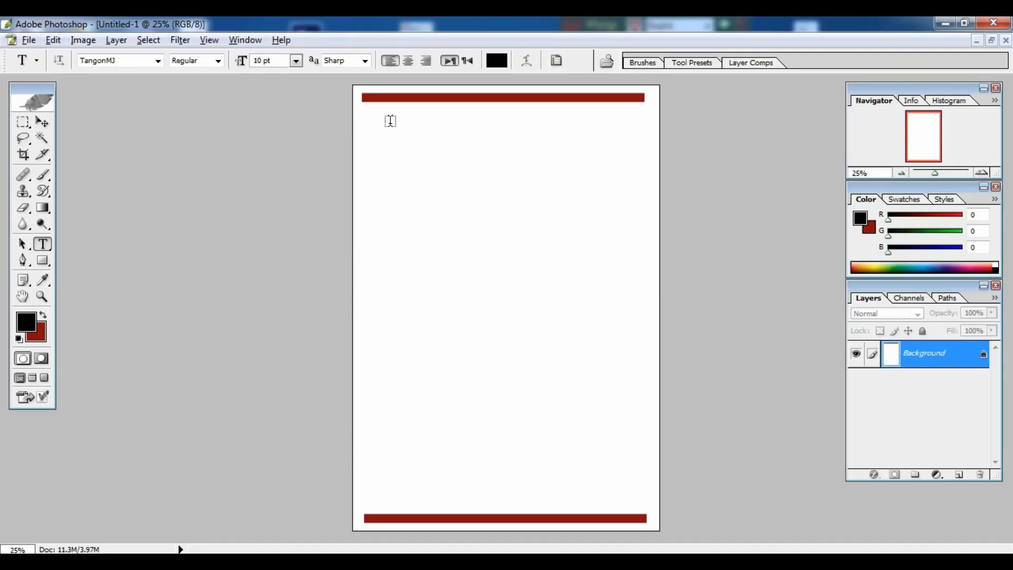
pyautogui.click(385, 119)
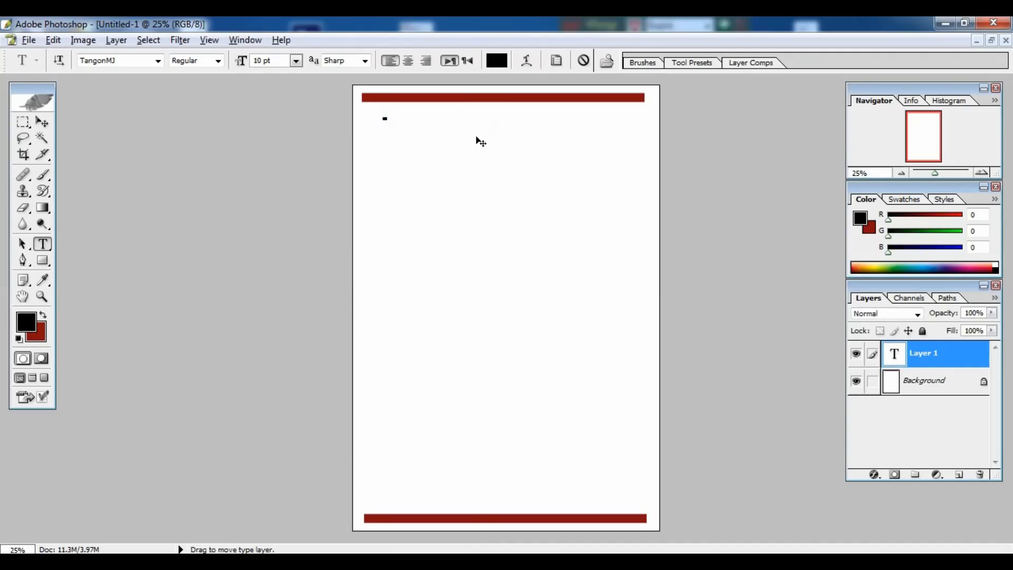
pyautogui.write('বিসমিল্লাহির রাহমানির রাহ')
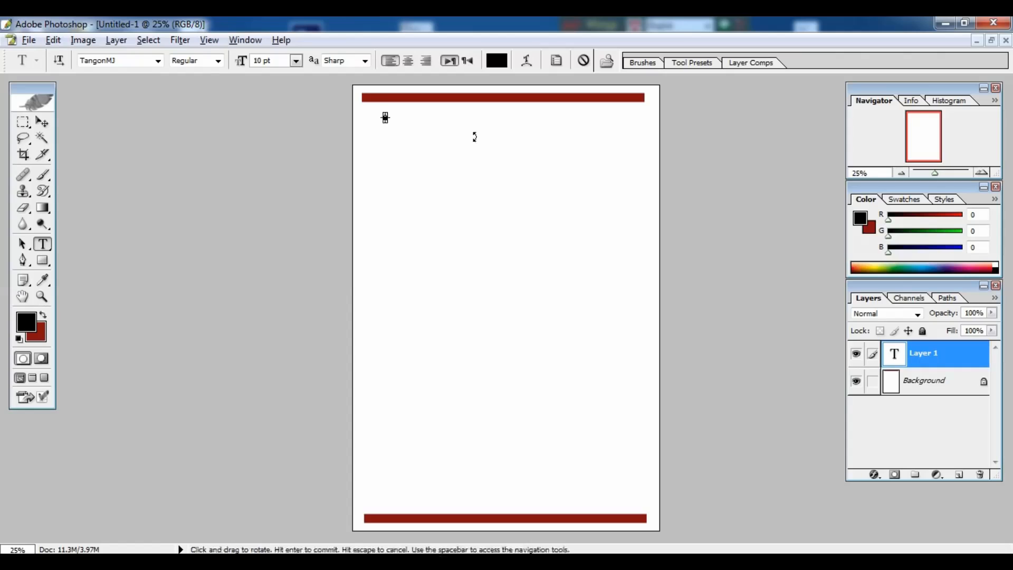
pyautogui.write('ীম')
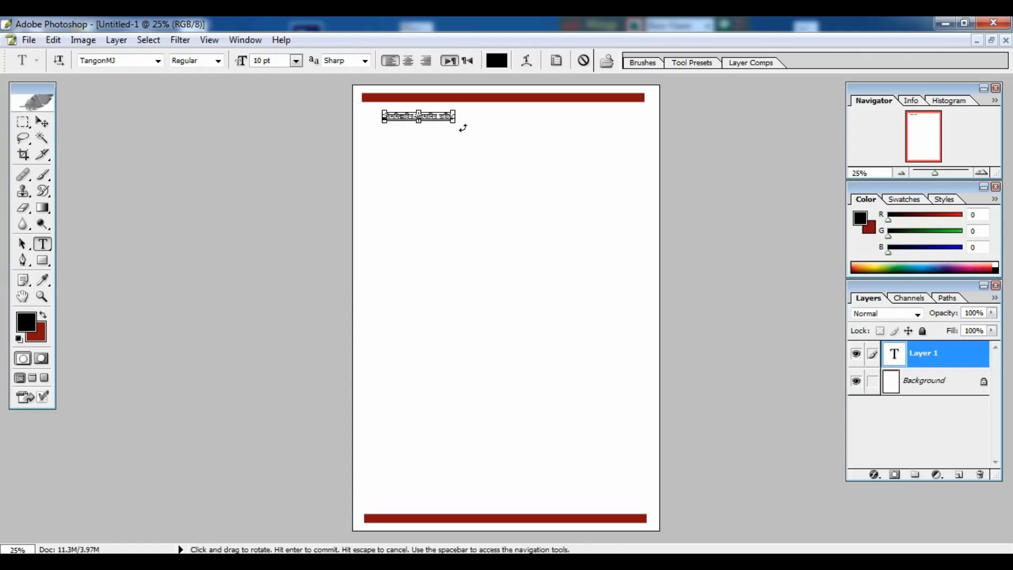
pyautogui.moveTo(455, 122); pyautogui.dragTo(521, 126)
pyautogui.moveTo(499, 144); pyautogui.dragTo(536, 131)
pyautogui.click(46, 125)
pyautogui.press('f')
pyautogui.hotkey('ctrl', '+')
pyautogui.hotkey('ctrl', '+')
pyautogui.hotkey('ctrl', '+')
pyautogui.moveTo(232, 100); pyautogui.dragTo(240, 500)
pyautogui.hotkey('ctrl', '-')
pyautogui.moveTo(404, 282); pyautogui.dragTo(423, 282)
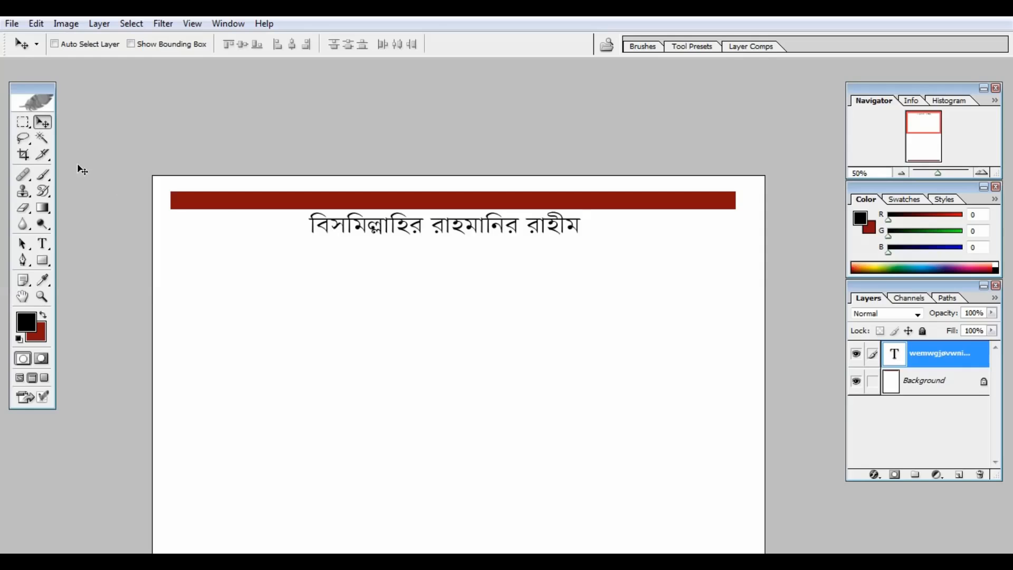
# Step: Alt-drag a copy of the Bengali heading below it and shift it to the left margin
pyautogui.hotkey('ctrl', '1')
pyautogui.click(62, 154)
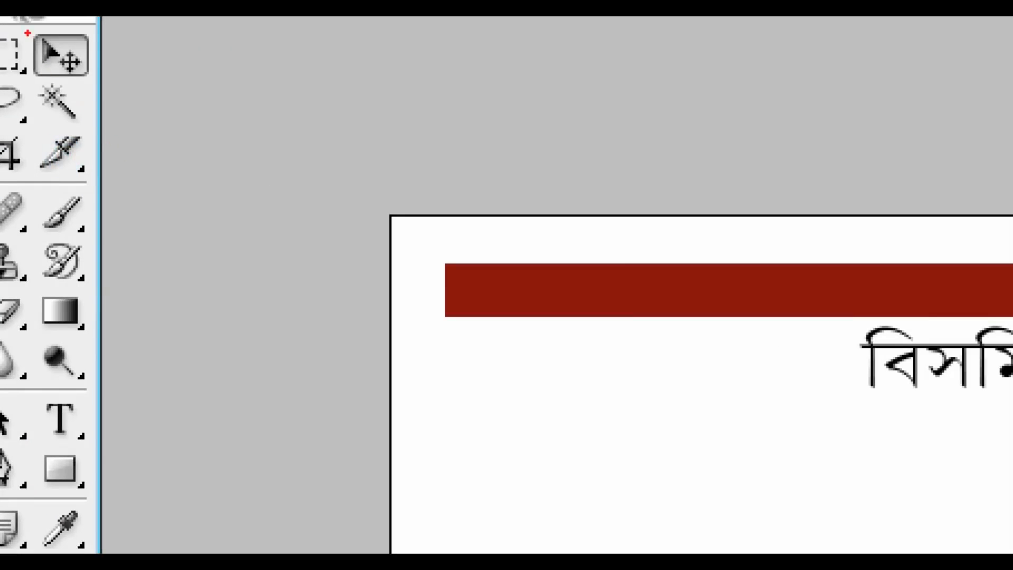
pyautogui.click(30, 109)
pyautogui.moveTo(21, 18); pyautogui.dragTo(92, 78)
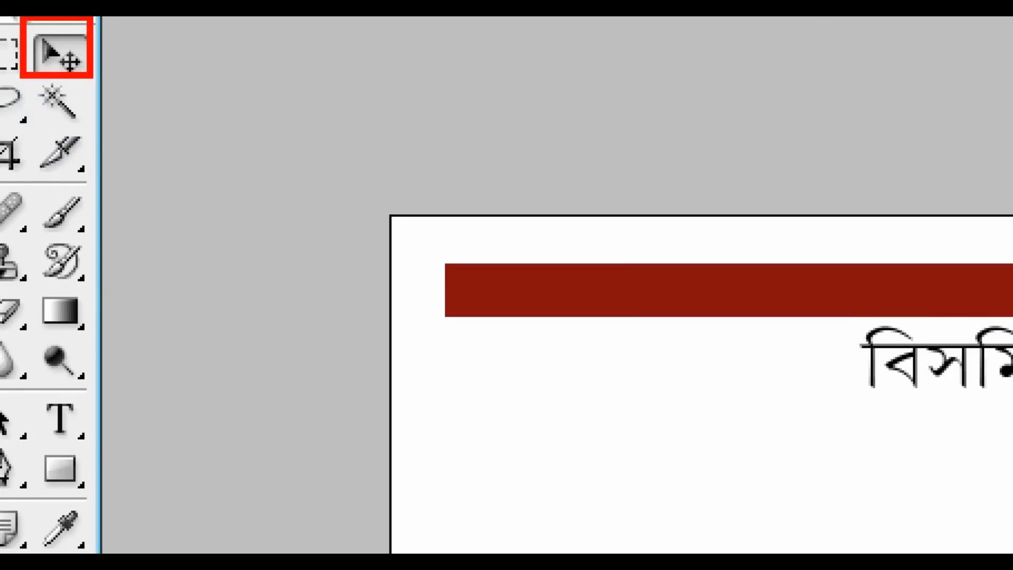
pyautogui.press('Escape')
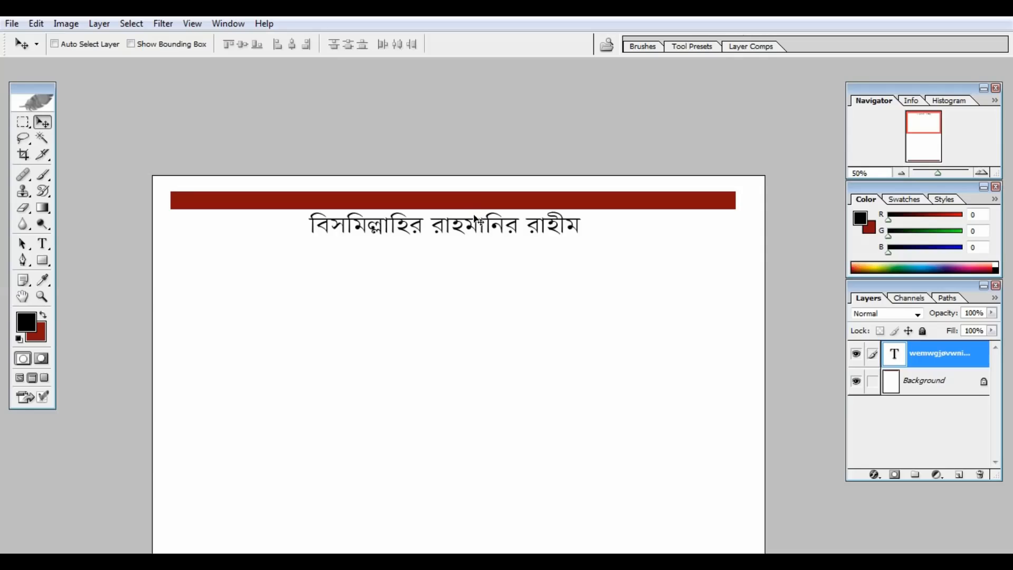
pyautogui.moveTo(475, 223); pyautogui.dragTo(476, 264)
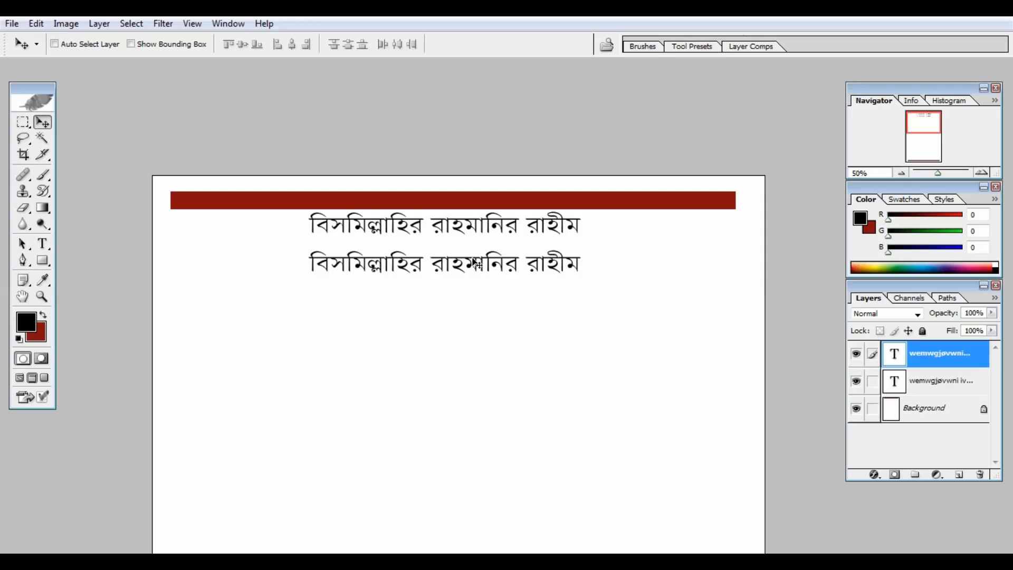
pyautogui.moveTo(478, 263); pyautogui.dragTo(330, 261)
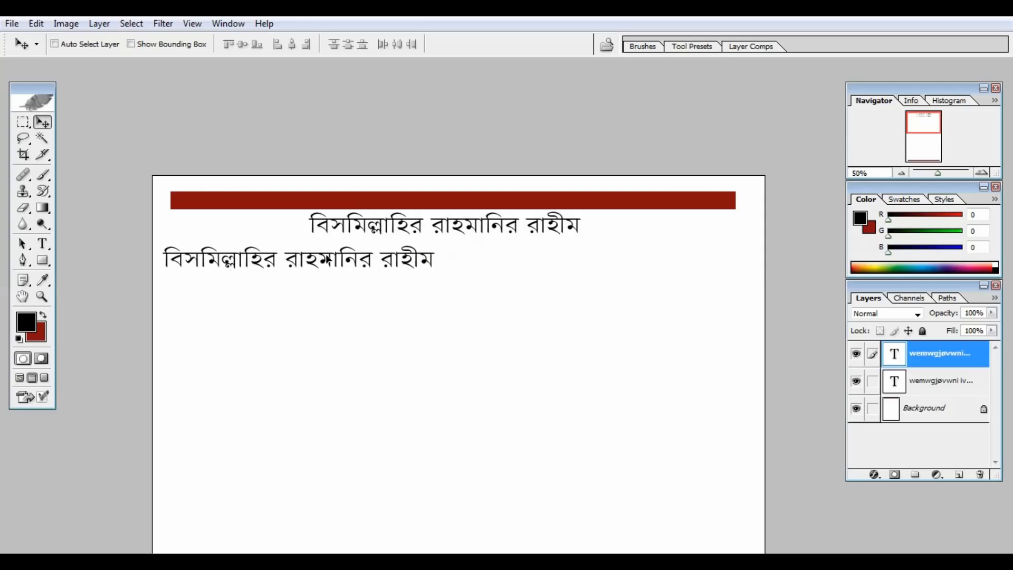
# Step: Retype the copied line as 'ক্যাশ মেমো' and a 'মোবাইলঃ' label followed by the mobile number
pyautogui.click(45, 243)
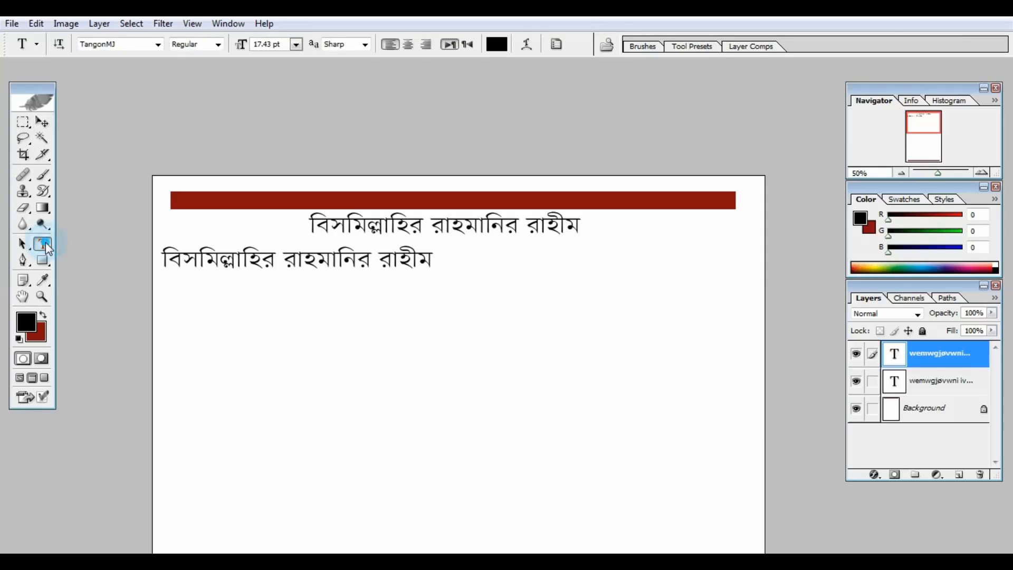
pyautogui.click(334, 265)
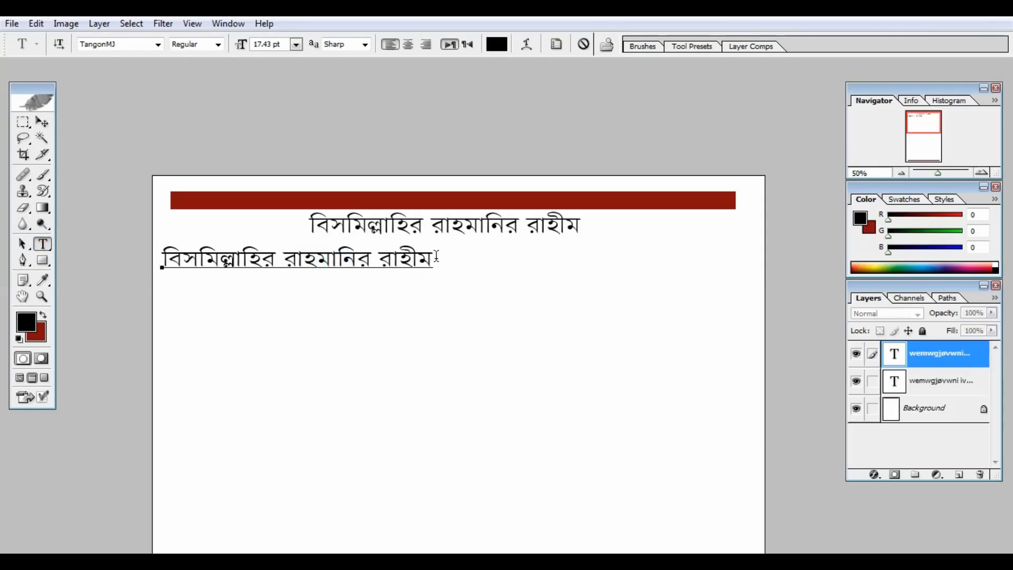
pyautogui.moveTo(437, 258); pyautogui.dragTo(140, 281)
pyautogui.write('ক্যাশ মেমো')
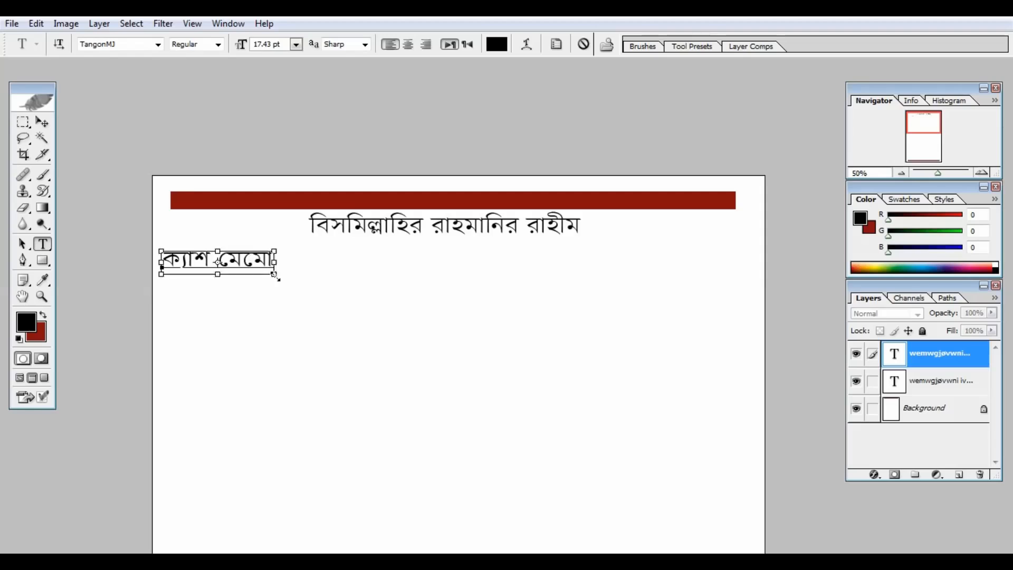
pyautogui.write('                                        মোবাইলঃ')
pyautogui.click(509, 265)
pyautogui.press('BackSpace')
pyautogui.press('BackSpace')
pyautogui.press('BackSpace')
pyautogui.press('BackSpace')
pyautogui.press('BackSpace')
pyautogui.press('BackSpace')
pyautogui.press('BackSpace')
pyautogui.press('BackSpace')
pyautogui.click(631, 259)
pyautogui.write('০')
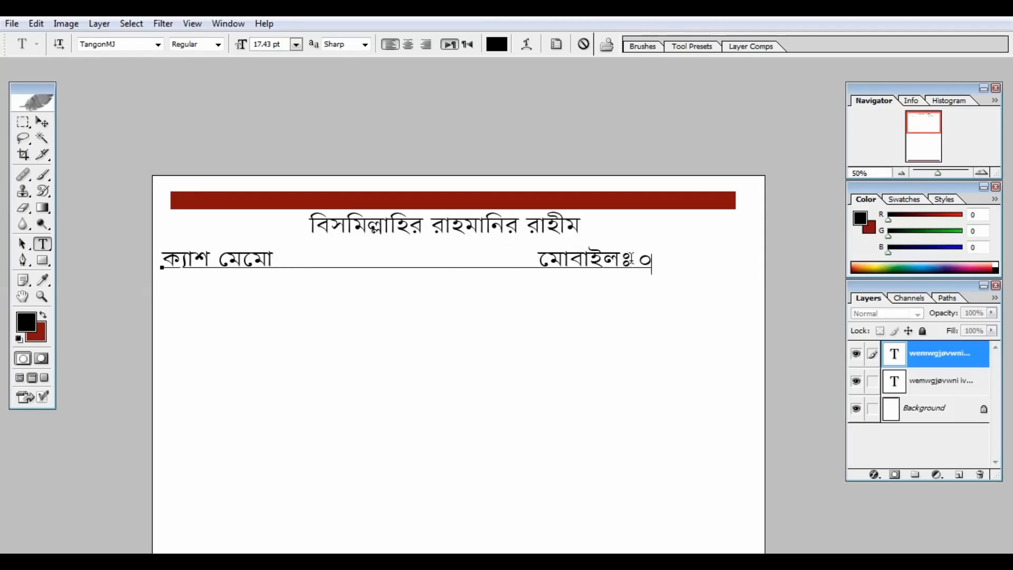
pyautogui.write('১৭১৩০০০০০০০০')
# Step: Tidy the cash memo line's gap, trim extra digits, scale it down and nudge it up
pyautogui.click(533, 264)
pyautogui.press('BackSpace')
pyautogui.press('BackSpace')
pyautogui.press('BackSpace')
pyautogui.press('BackSpace')
pyautogui.write(']')
pyautogui.click(792, 266)
pyautogui.press('BackSpace')
pyautogui.press('BackSpace')
pyautogui.press('BackSpace')
pyautogui.moveTo(746, 274); pyautogui.dragTo(629, 270)
pyautogui.click(507, 266)
pyautogui.press('BackSpace')
pyautogui.click(423, 264)
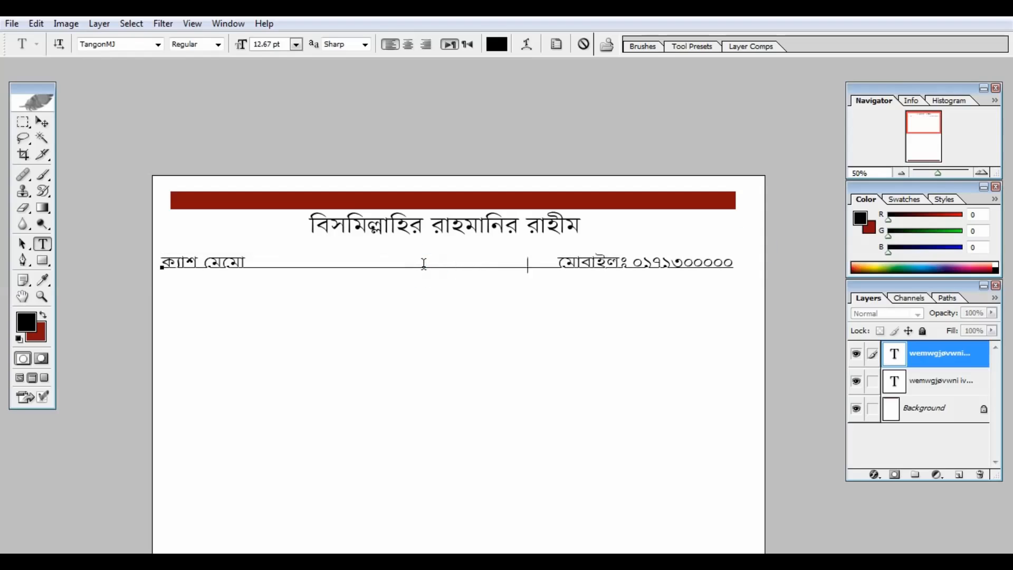
pyautogui.moveTo(435, 304); pyautogui.dragTo(436, 285)
# Step: Duplicate the heading, retype it as the company name, then enlarge and centre it
pyautogui.click(42, 122)
pyautogui.click(929, 387)
pyautogui.moveTo(532, 233); pyautogui.dragTo(311, 317)
pyautogui.click(42, 244)
pyautogui.write('আক্কাস এ্যাডিটিং এ্যাড')
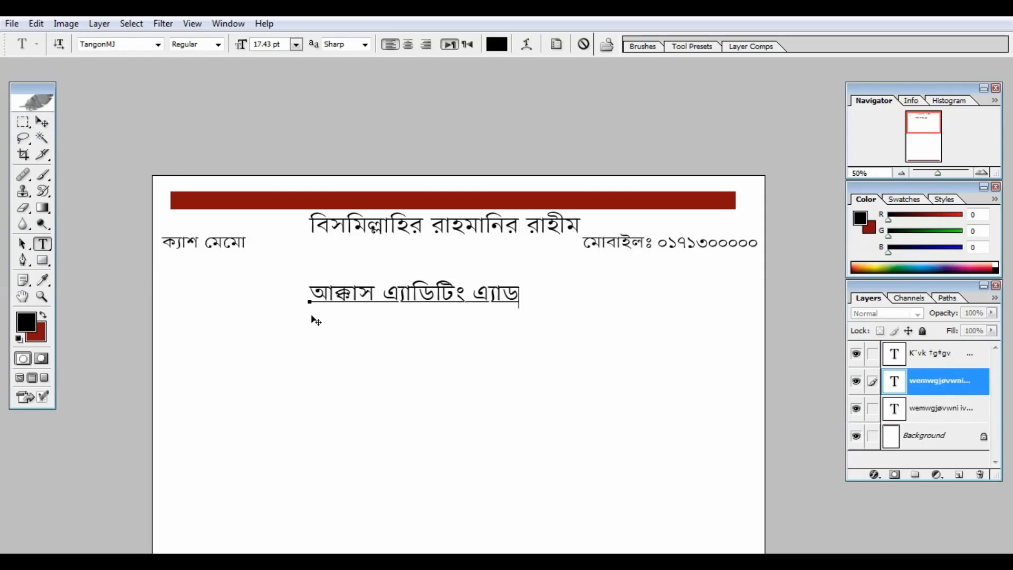
pyautogui.write('. কোং')
pyautogui.moveTo(580, 310); pyautogui.dragTo(750, 348)
pyautogui.moveTo(624, 374); pyautogui.dragTo(574, 372)
pyautogui.moveTo(702, 346); pyautogui.dragTo(771, 334)
pyautogui.moveTo(678, 363); pyautogui.dragTo(631, 345)
pyautogui.click(43, 124)
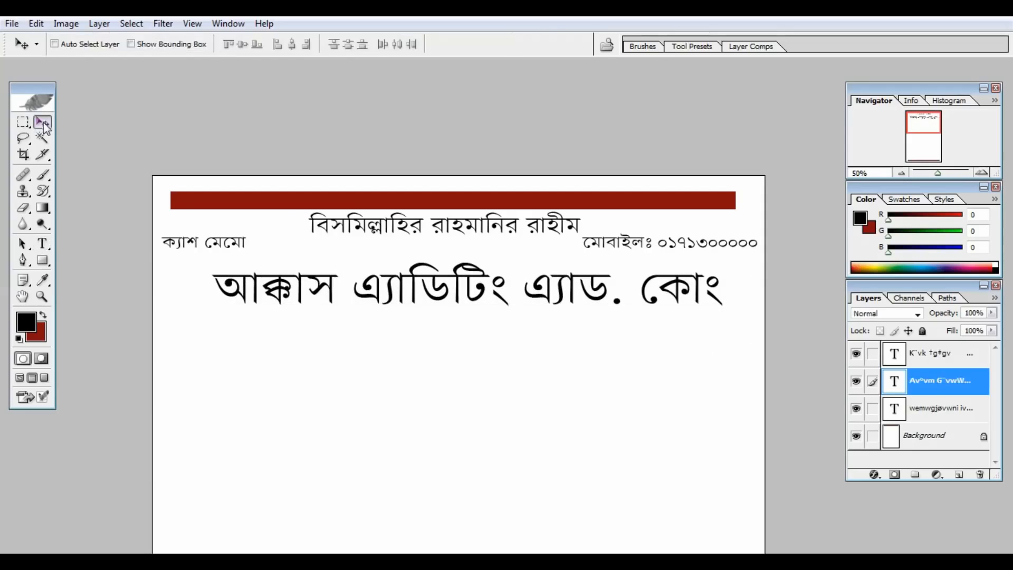
# Step: Add a proprietor line with the owner's name below the company name
pyautogui.click(42, 244)
pyautogui.click(963, 408)
pyautogui.click(42, 122)
pyautogui.moveTo(440, 225); pyautogui.dragTo(439, 332)
pyautogui.click(42, 244)
pyautogui.moveTo(592, 330); pyautogui.dragTo(300, 333)
pyautogui.write('পে')
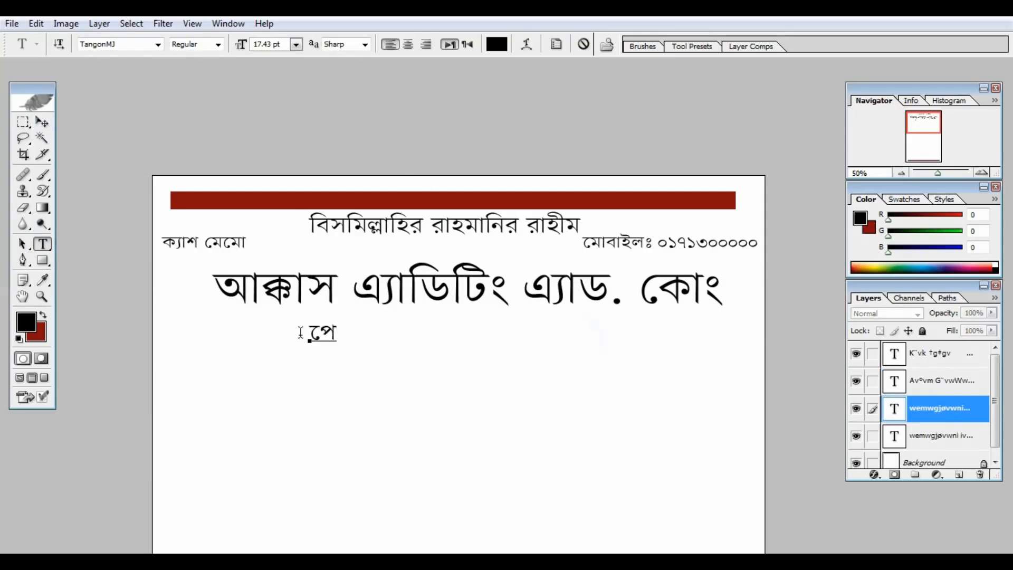
pyautogui.click(42, 123)
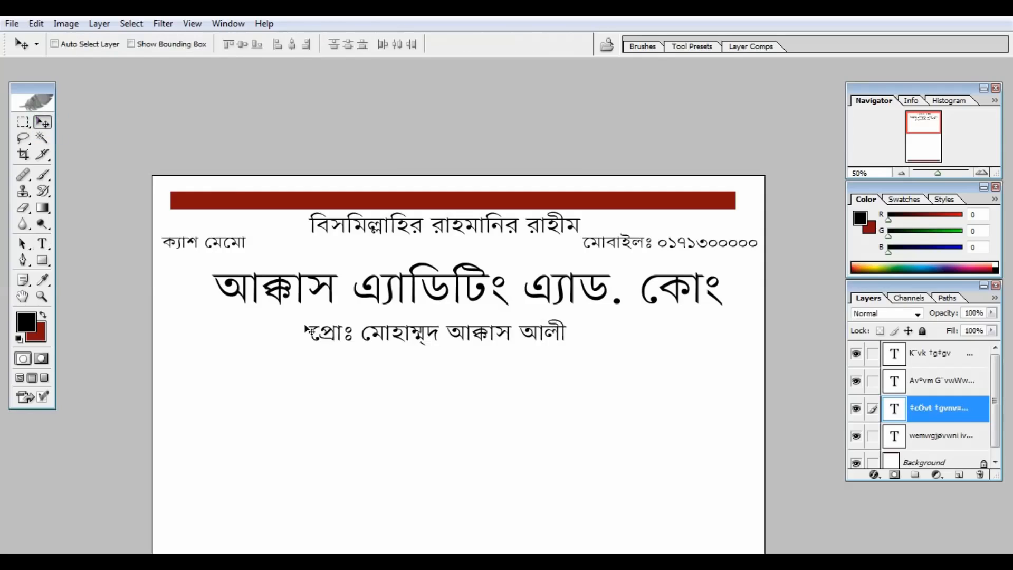
# Step: Add two service lines starting '*ডিজিটাল ব্যনার' and '*ডিজিটাল সাইনবোর্ড', fitted to the page width
pyautogui.click(942, 436)
pyautogui.moveTo(474, 298); pyautogui.dragTo(335, 441)
pyautogui.click(43, 243)
pyautogui.click(265, 368)
pyautogui.hotkey('ctrl', 'a')
pyautogui.write('*')
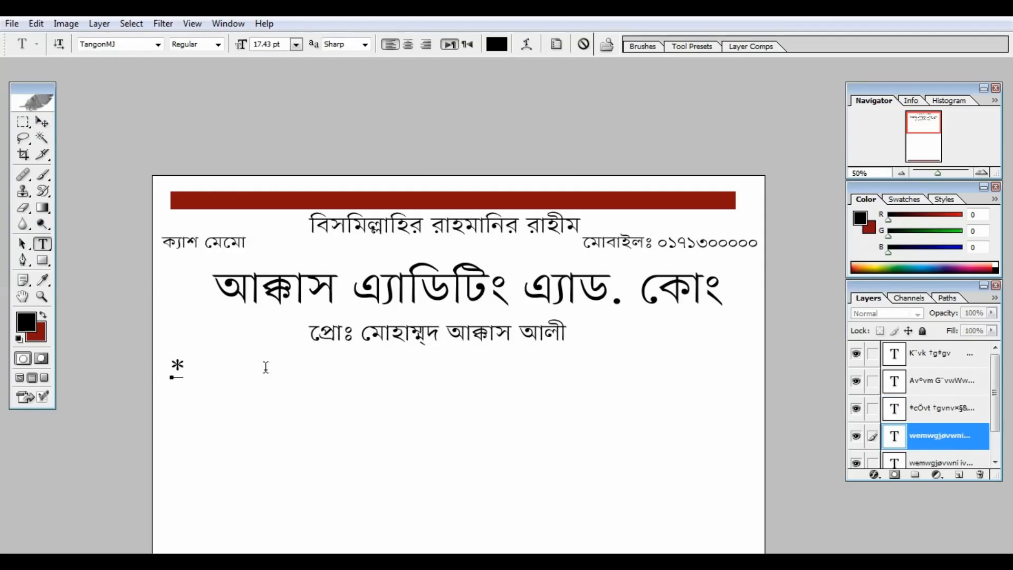
pyautogui.write('ডিজিটাল ব্যনার * ফেস্টুন পিভিসি * প্যানা')
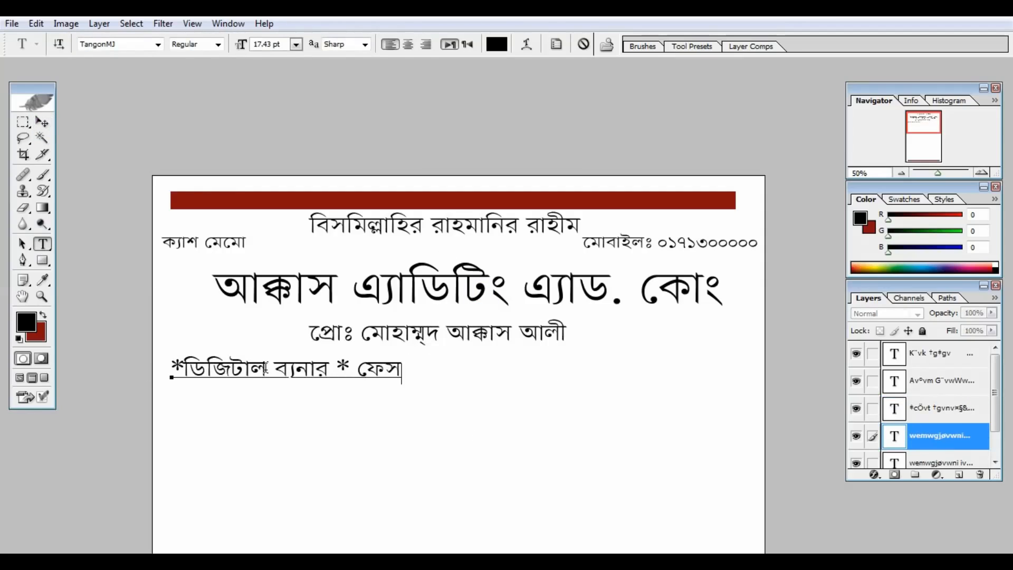
pyautogui.write('ফ্লেক্স')
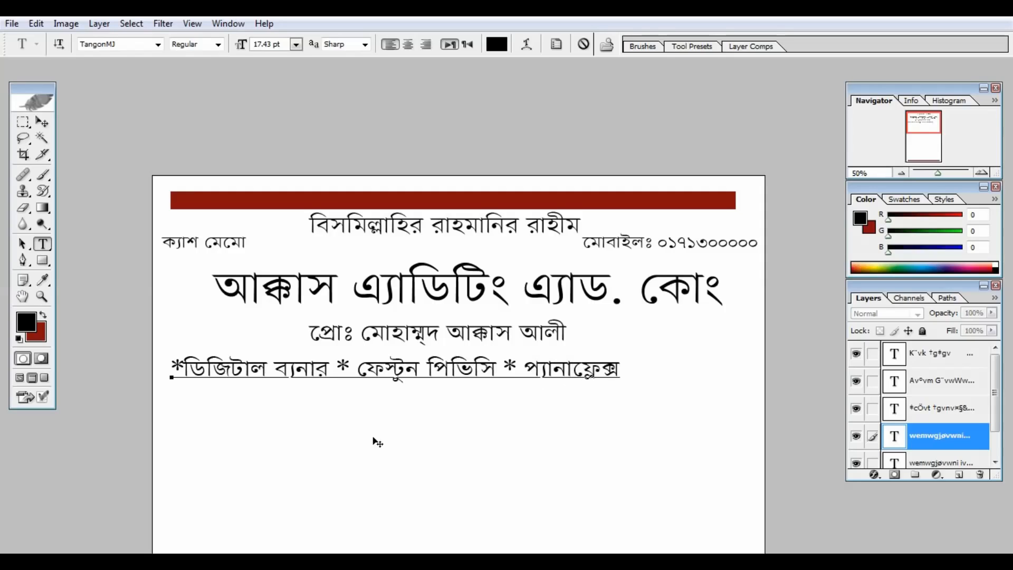
pyautogui.press('Return')
pyautogui.write('*ডিজিটাল')
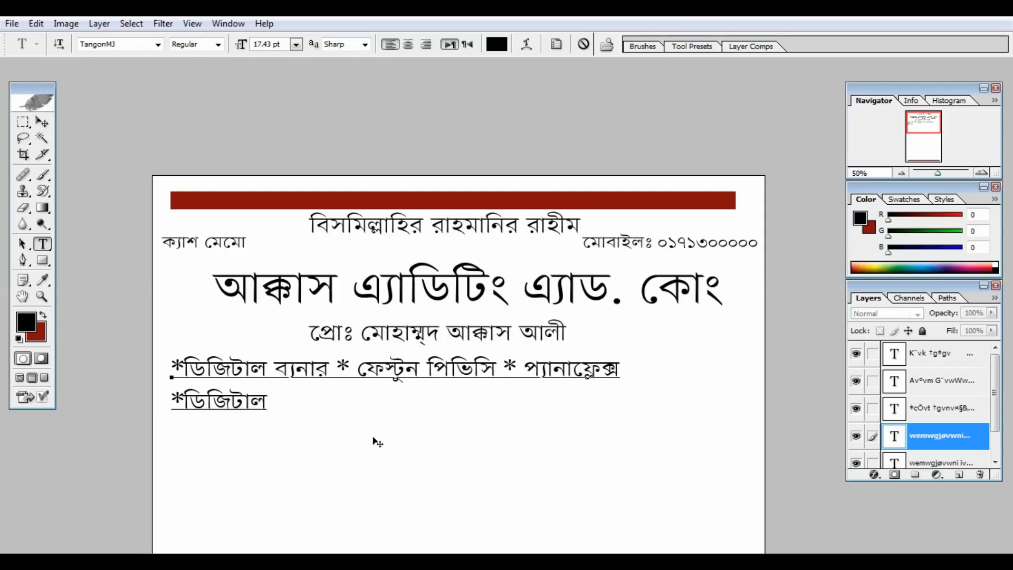
pyautogui.write(' সাইনবোর্ড * ভিনাইল স্টিকার সহ')
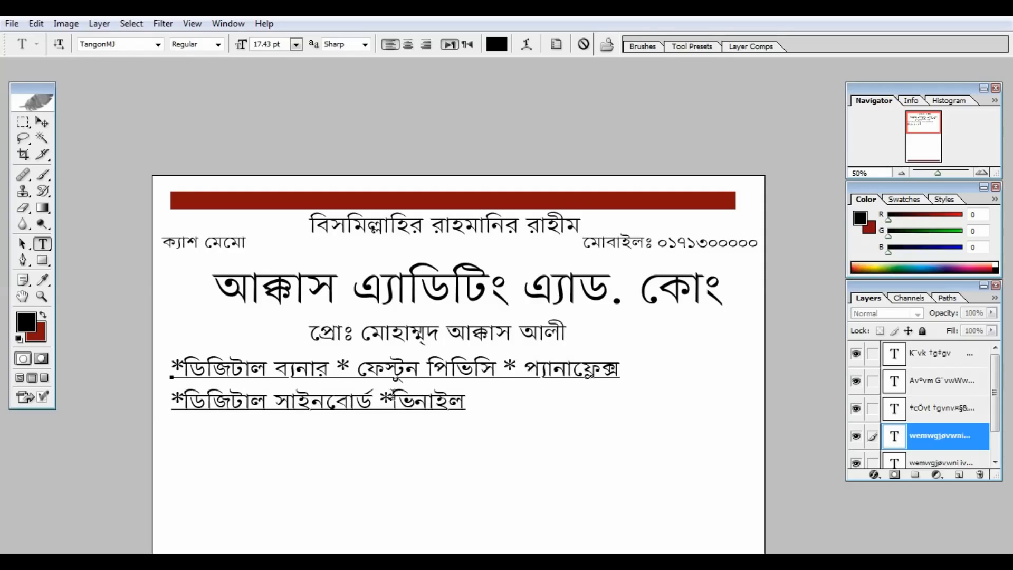
pyautogui.write(' যাবতীয় ')
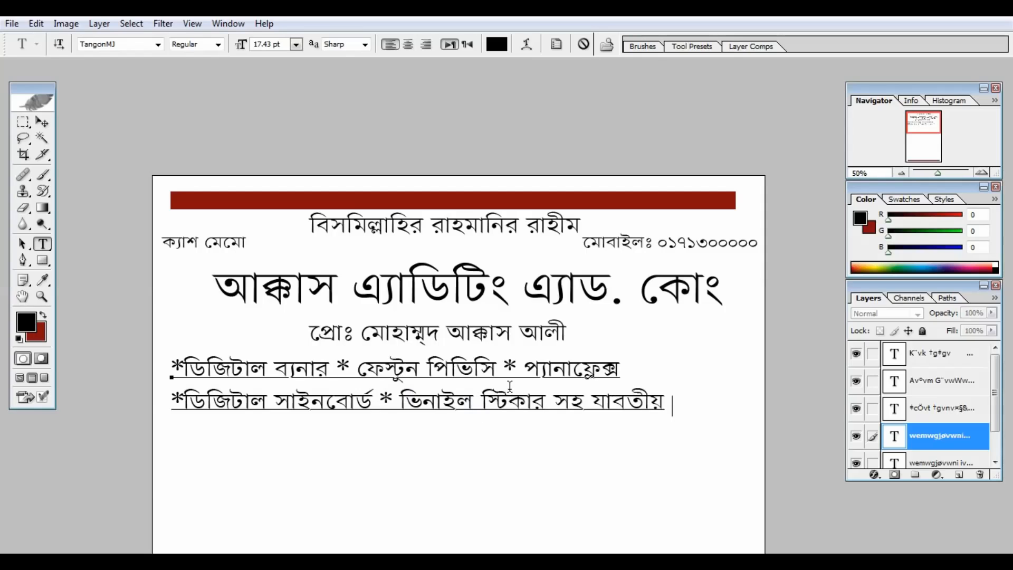
pyautogui.write('ছাপার কাজ করা হয়')
pyautogui.hotkey('ctrl', '-')
pyautogui.hotkey('ctrl', '-')
pyautogui.moveTo(712, 213); pyautogui.dragTo(655, 214)
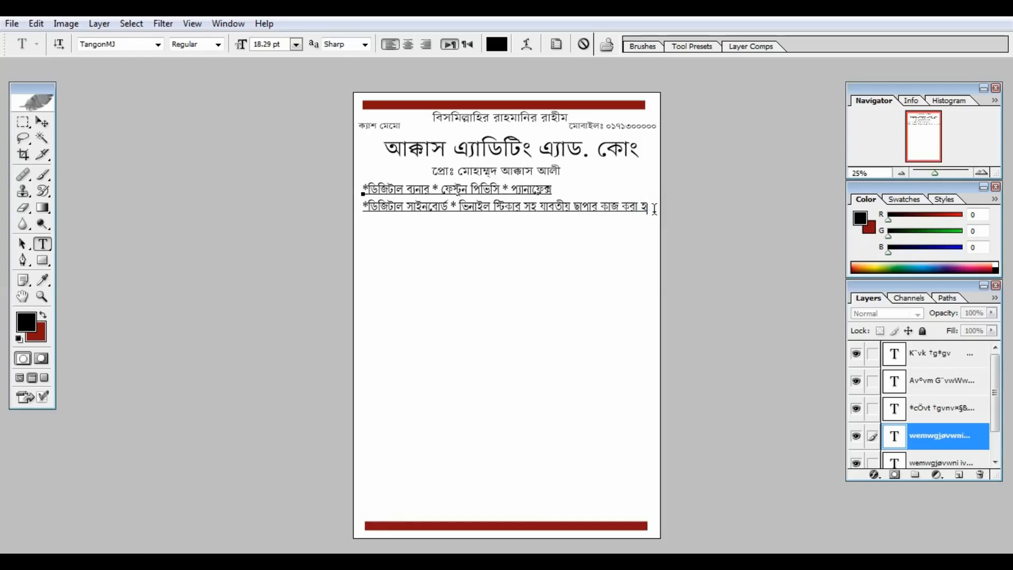
pyautogui.hotkey('ctrl', 'Return')
pyautogui.hotkey('ctrl', '+')
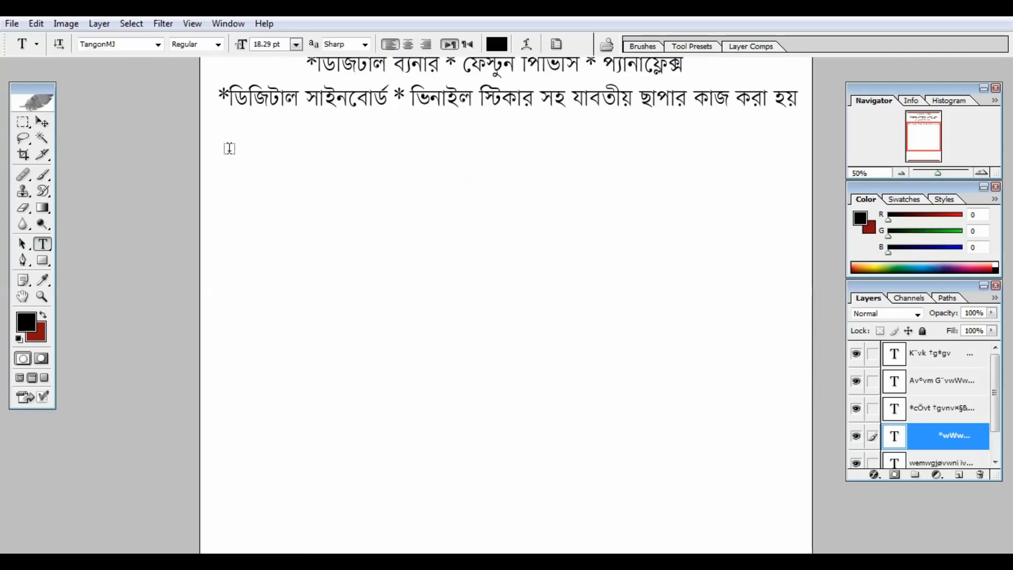
# Step: Reuse a text layer as the shop's address line beneath the service lines
pyautogui.click(942, 462)
pyautogui.moveTo(549, 74); pyautogui.dragTo(448, 290)
pyautogui.press('t')
pyautogui.moveTo(541, 173); pyautogui.dragTo(253, 188)
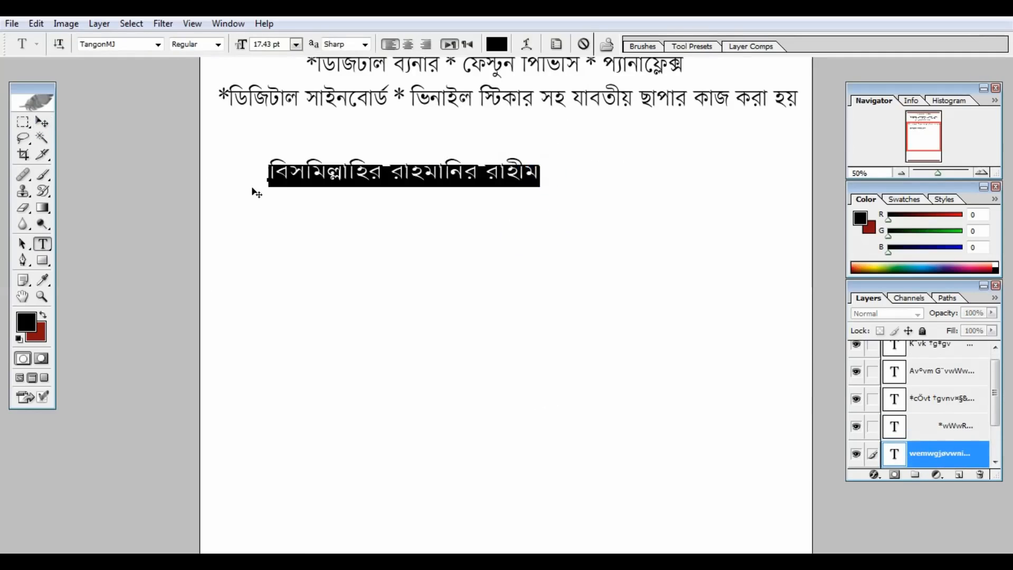
pyautogui.write('পৌর নিউ মার্কেট, শেরপুর')
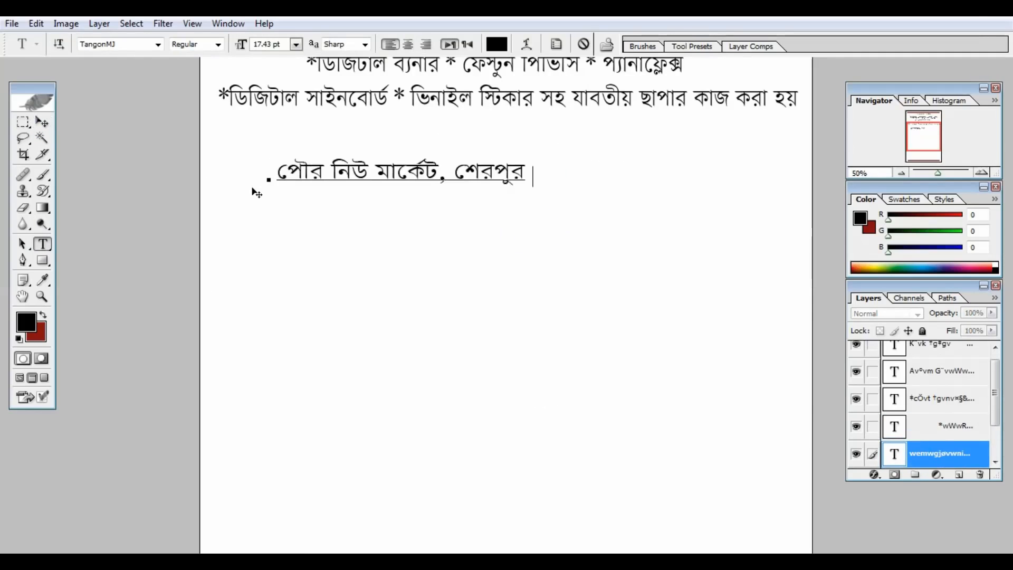
pyautogui.write(' টাউন, েশরপুর-২১০০')
pyautogui.moveTo(388, 246); pyautogui.dragTo(391, 214)
pyautogui.hotkey('ctrl', 'Return')
# Step: Copy the address line and retype it as the 'ক্রমিক নং' serial number and 'তারিখঃ' date line
pyautogui.press('v')
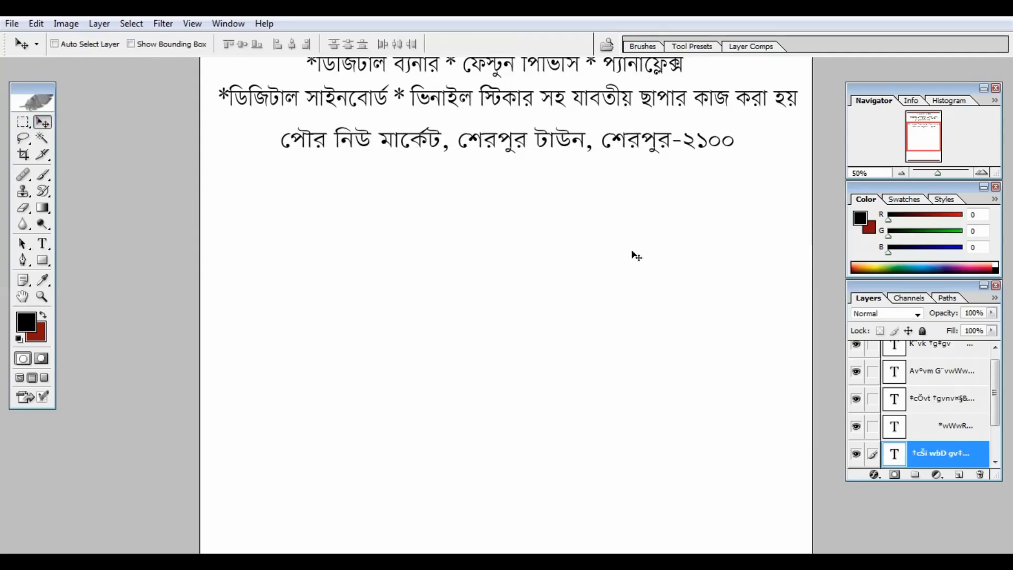
pyautogui.moveTo(635, 255); pyautogui.dragTo(599, 333)
pyautogui.press('t')
pyautogui.moveTo(700, 218); pyautogui.dragTo(236, 218)
pyautogui.write('ক্রমিক নং                                      তারিখঃ')
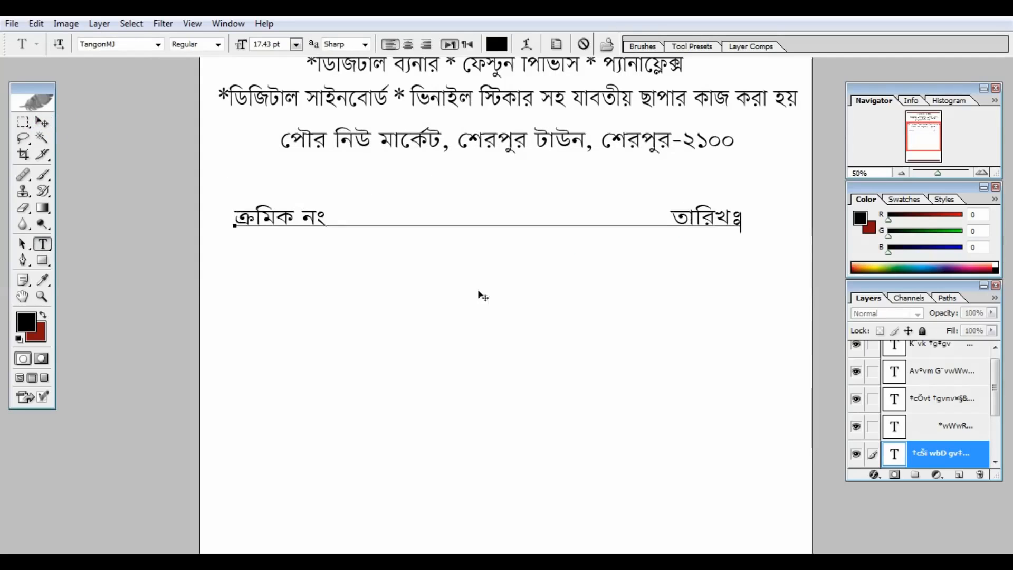
pyautogui.moveTo(478, 292); pyautogui.dragTo(472, 269)
pyautogui.write('............')
pyautogui.moveTo(815, 199); pyautogui.dragTo(790, 196)
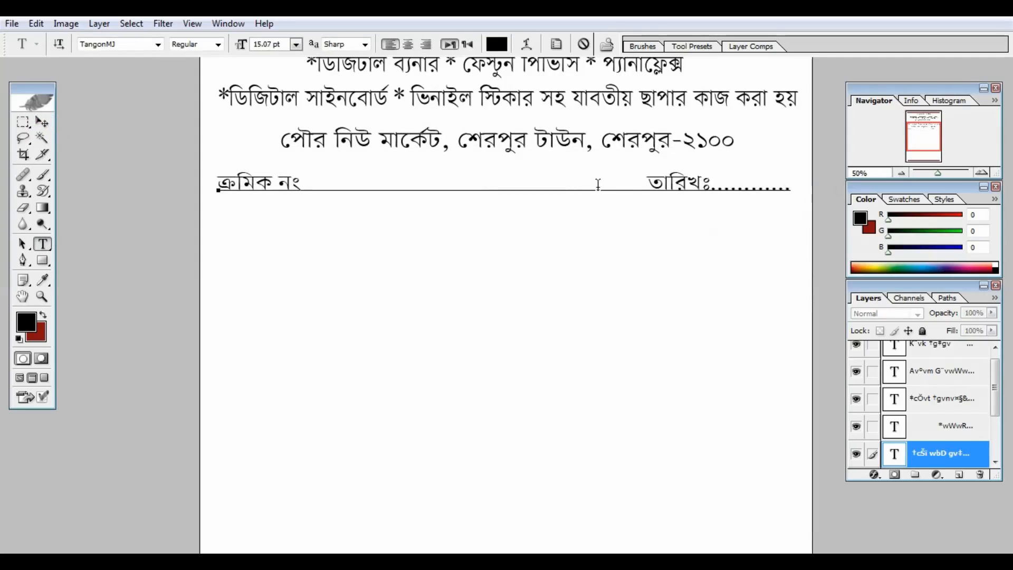
pyautogui.click(598, 185)
pyautogui.hotkey('ctrl', 'Return')
# Step: Add dotted 'নামঃ' and 'ঠিকানাঃ' name and address blanks below the serial line
pyautogui.press('v')
pyautogui.moveTo(437, 151); pyautogui.dragTo(437, 198)
pyautogui.press('t')
pyautogui.moveTo(797, 230); pyautogui.dragTo(192, 243)
pyautogui.write('নামঃ .................................................................................')
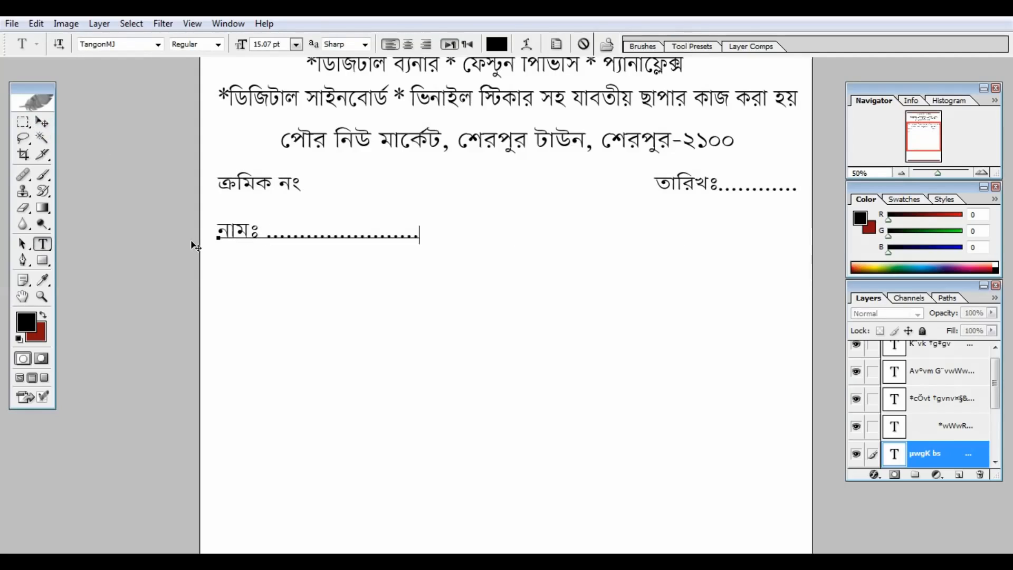
pyautogui.press('Return')
pyautogui.write('ঠিকানাঃ ............................................................................')
pyautogui.click(42, 122)
pyautogui.hotkey('ctrl', '-')
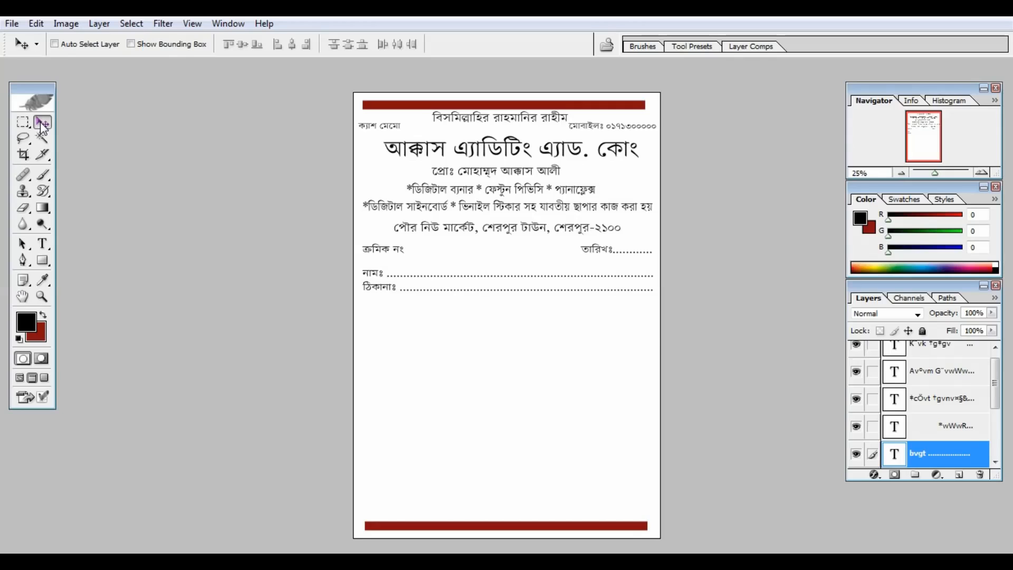
# Step: Zoom to 66.67% on the memo's red top band and select the Background layer
pyautogui.hotkey('ctrl', '+')
pyautogui.hotkey('ctrl', '+')
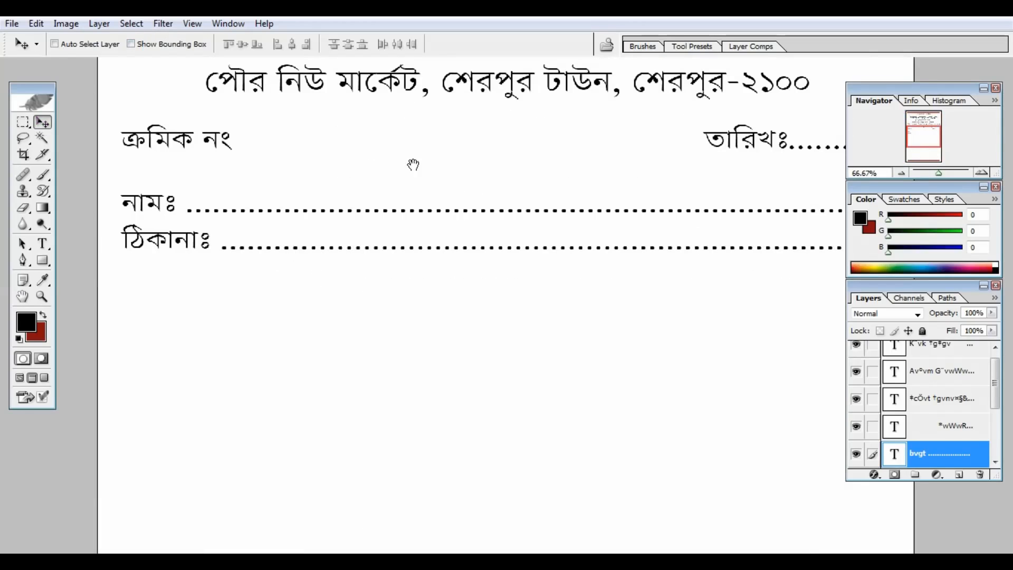
pyautogui.moveTo(414, 163); pyautogui.dragTo(410, 457)
pyautogui.moveTo(477, 293); pyautogui.dragTo(467, 403)
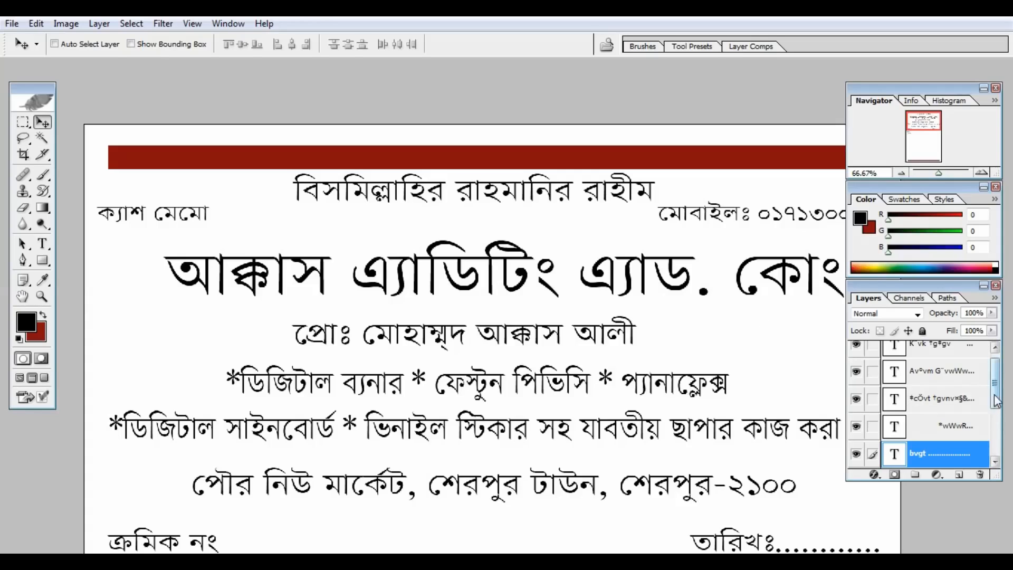
pyautogui.moveTo(995, 400); pyautogui.dragTo(995, 451)
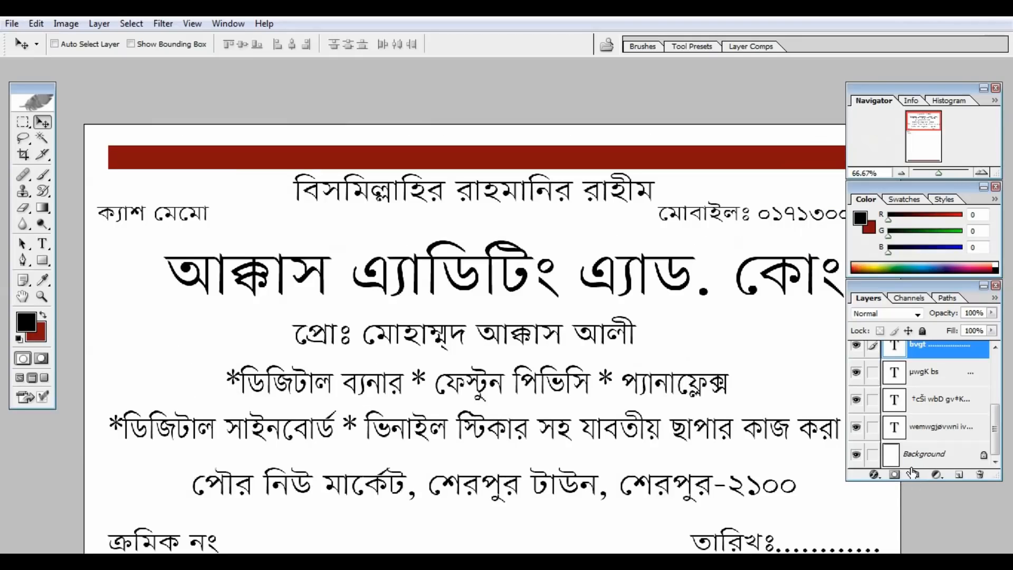
pyautogui.click(918, 454)
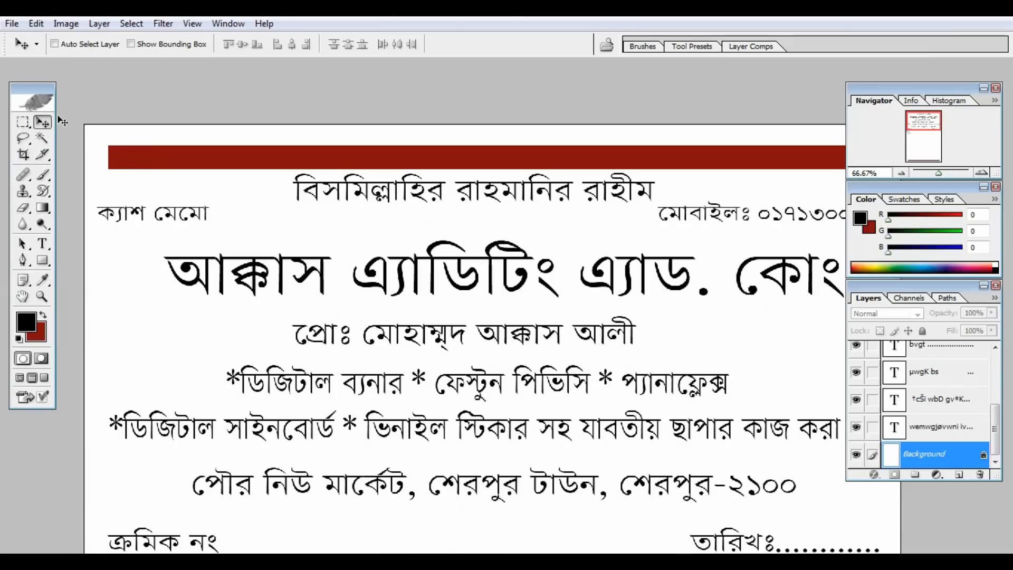
# Step: Draw a rectangular box around the Bismillah line and fill it dark red
pyautogui.click(18, 119)
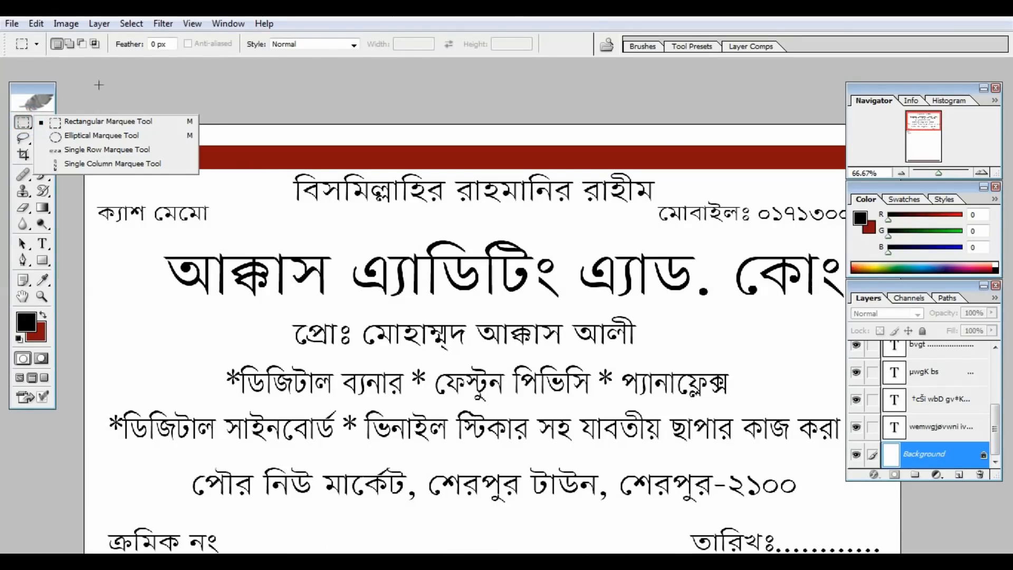
pyautogui.click(93, 120)
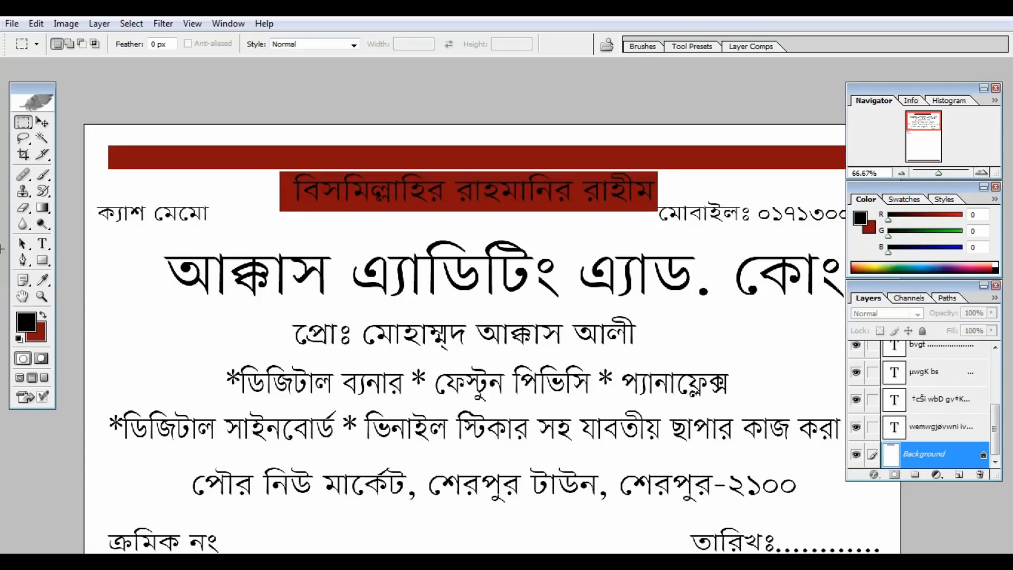
pyautogui.click(45, 247)
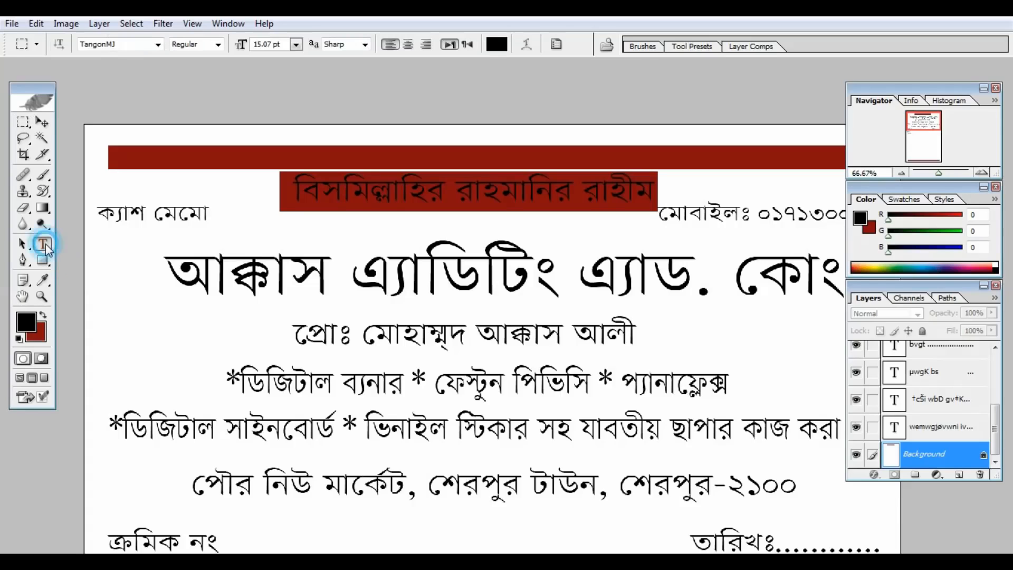
# Step: Recolour the 'বিসমিল্লাহির রাহমানির রাহীম' text near-white FDF8F8 against its red box
pyautogui.click(451, 187)
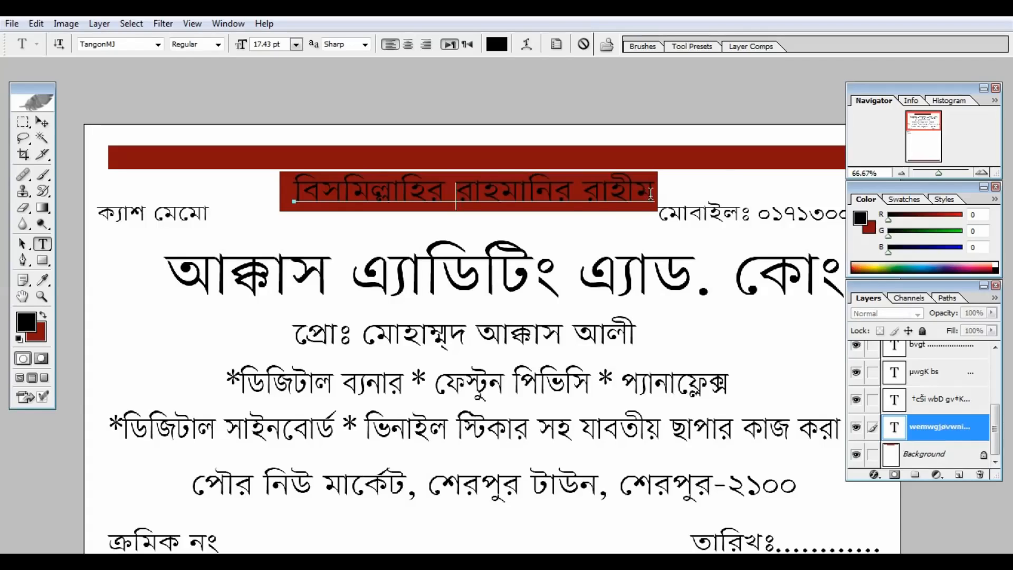
pyautogui.moveTo(651, 193); pyautogui.dragTo(296, 221)
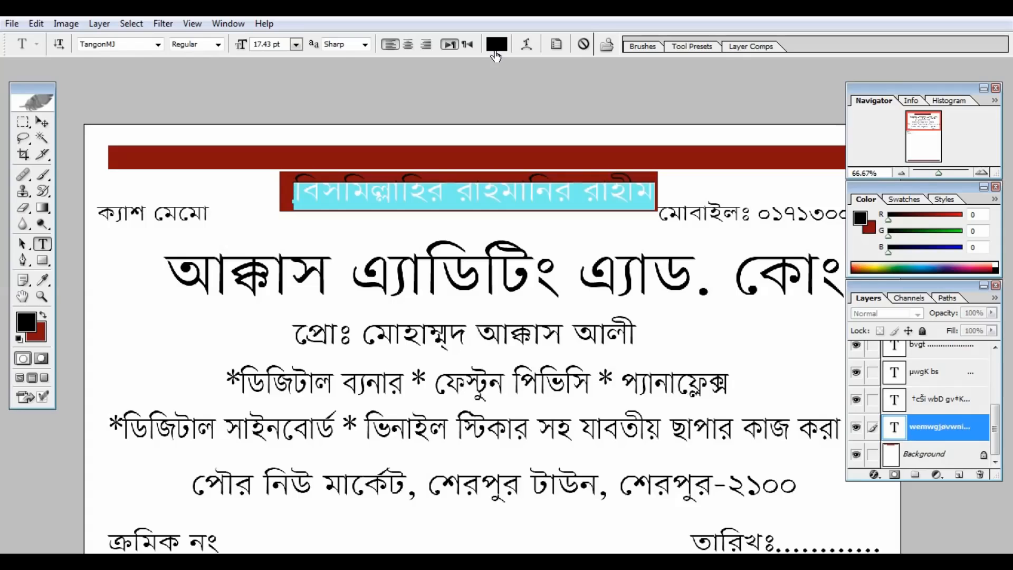
pyautogui.hotkey('ctrl', '1')
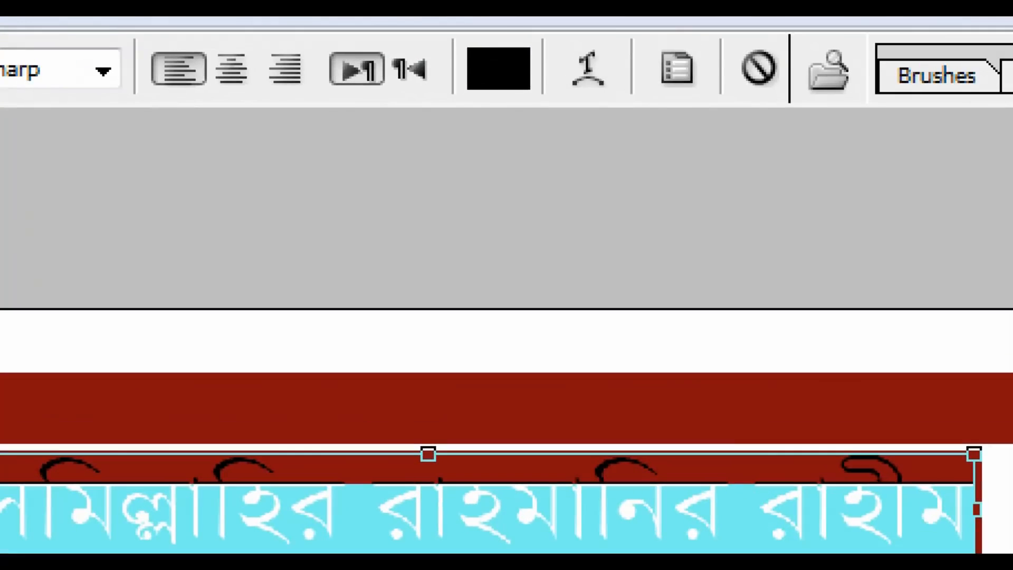
pyautogui.click(496, 51)
pyautogui.moveTo(460, 40); pyautogui.dragTo(552, 106)
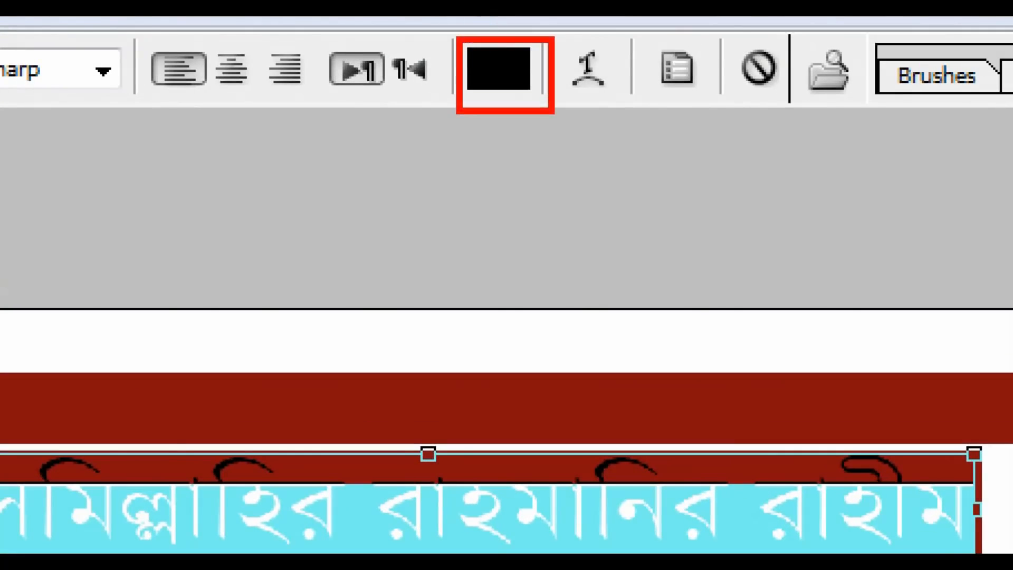
pyautogui.press('Escape')
pyautogui.click(496, 45)
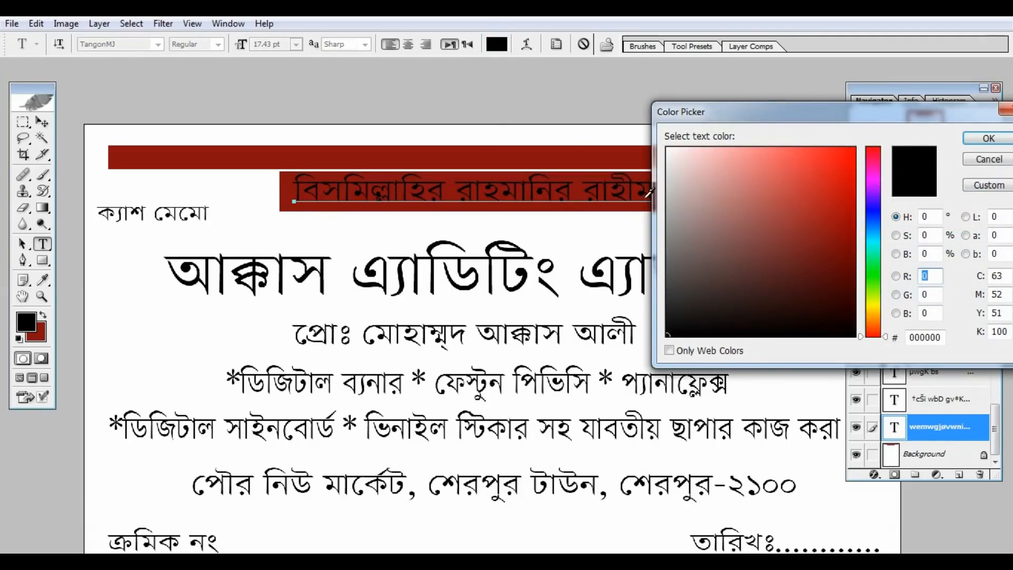
pyautogui.moveTo(672, 167); pyautogui.dragTo(671, 150)
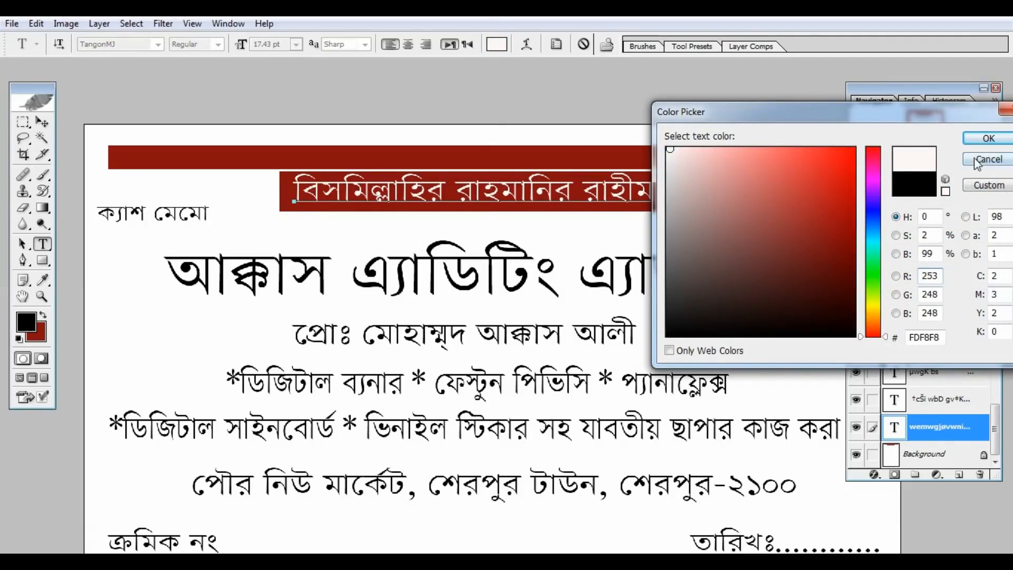
pyautogui.click(989, 138)
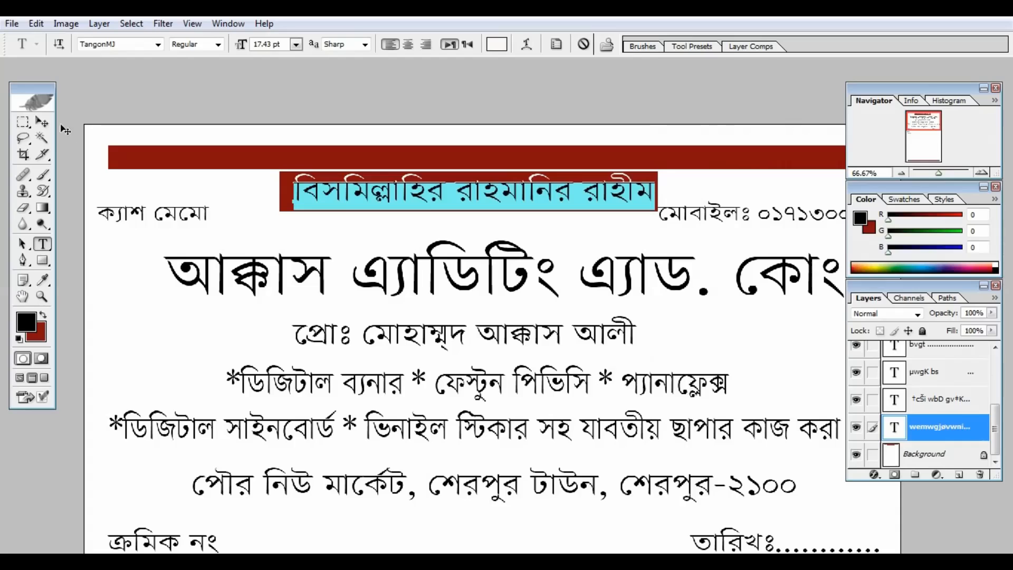
pyautogui.click(46, 125)
pyautogui.hotkey('ctrl', '-')
pyautogui.hotkey('ctrl', '-')
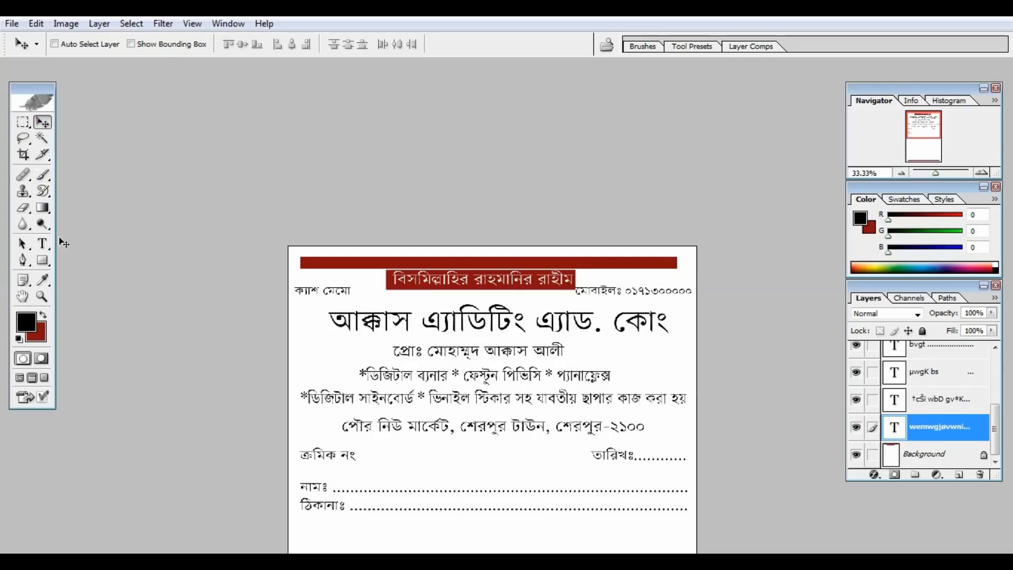
# Step: Colour the whole shop-name title line bright red E50F0F
pyautogui.click(43, 243)
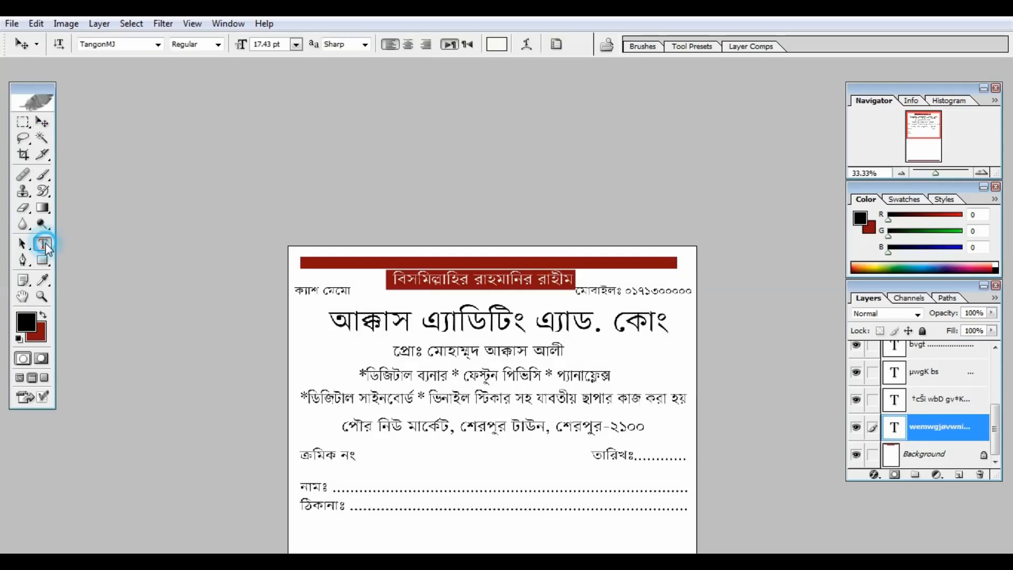
pyautogui.click(445, 322)
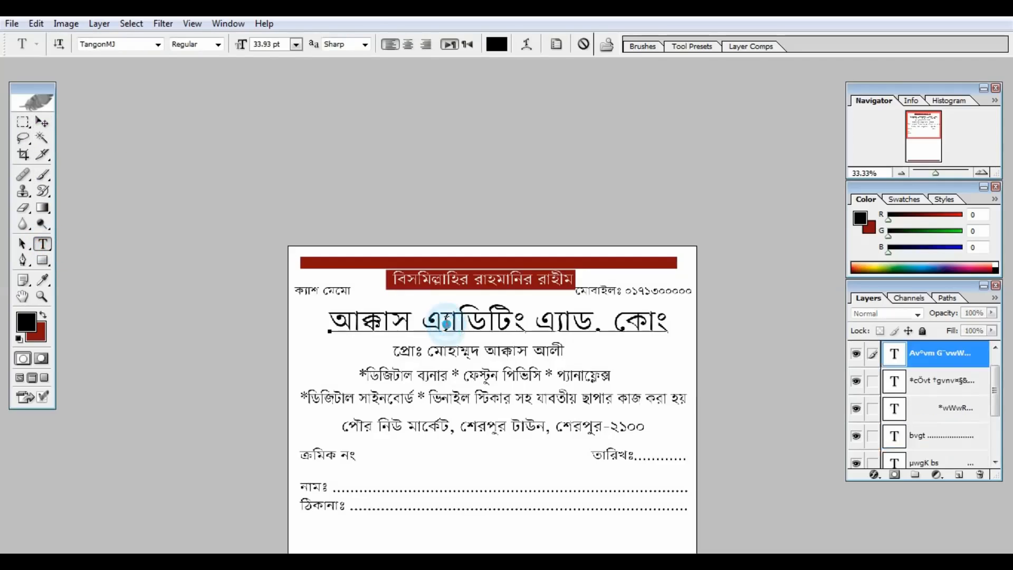
pyautogui.moveTo(666, 322); pyautogui.dragTo(310, 316)
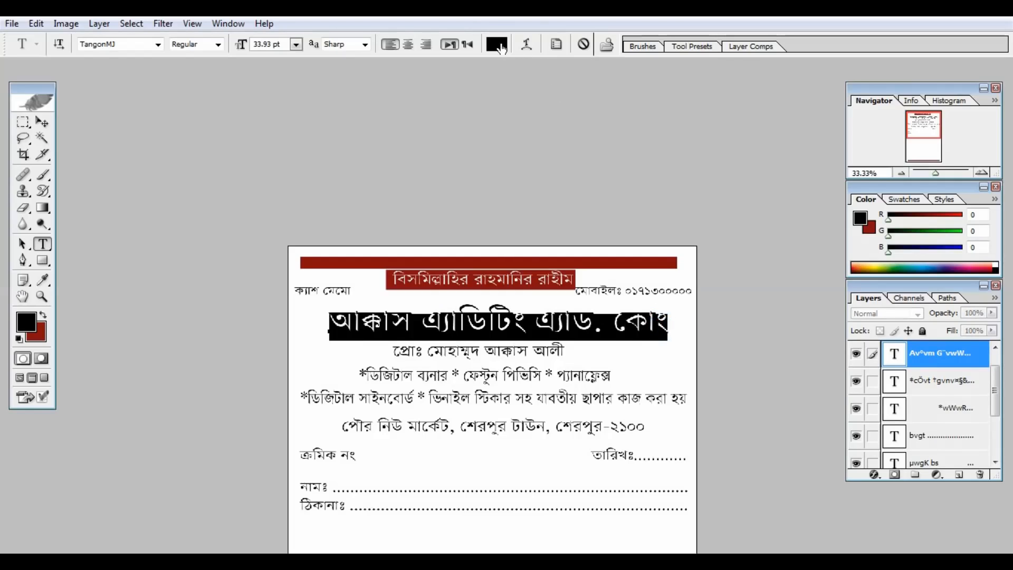
pyautogui.click(498, 46)
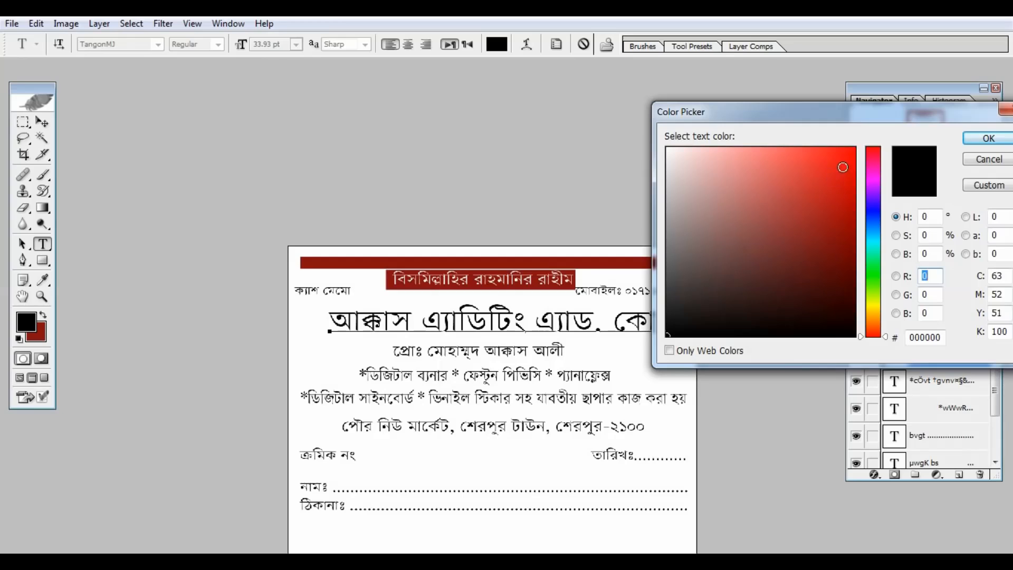
pyautogui.click(842, 167)
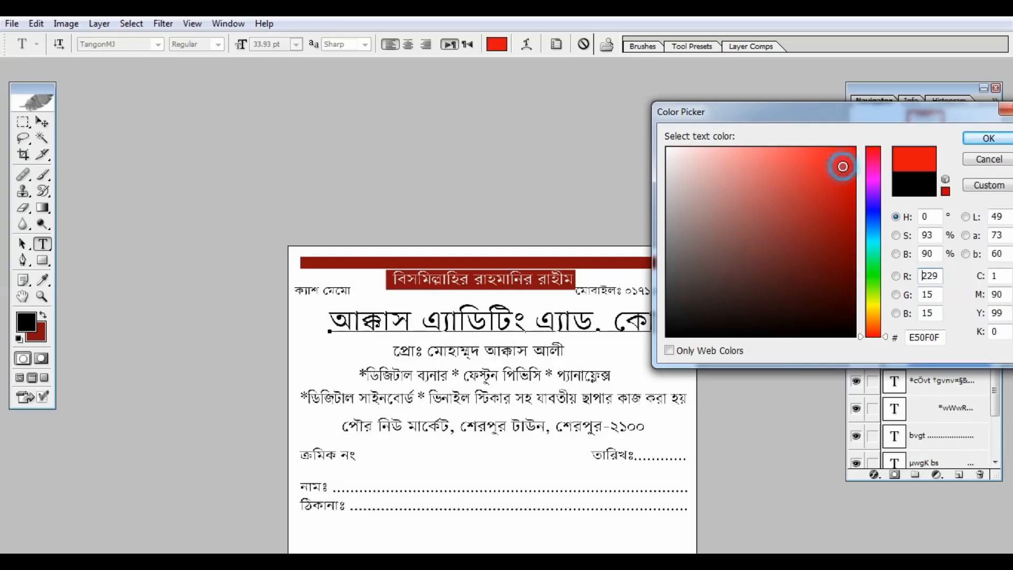
pyautogui.click(973, 139)
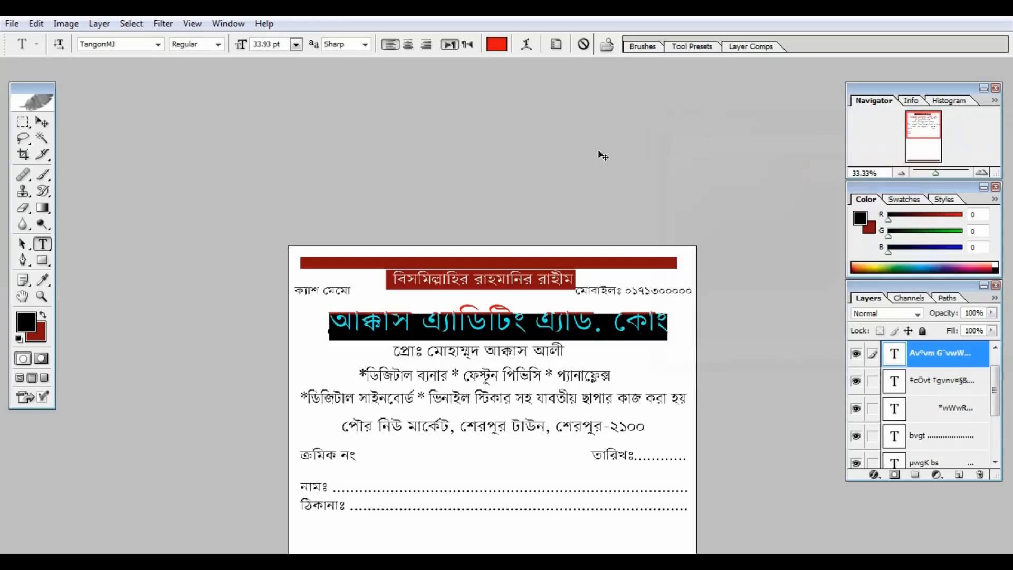
pyautogui.click(49, 122)
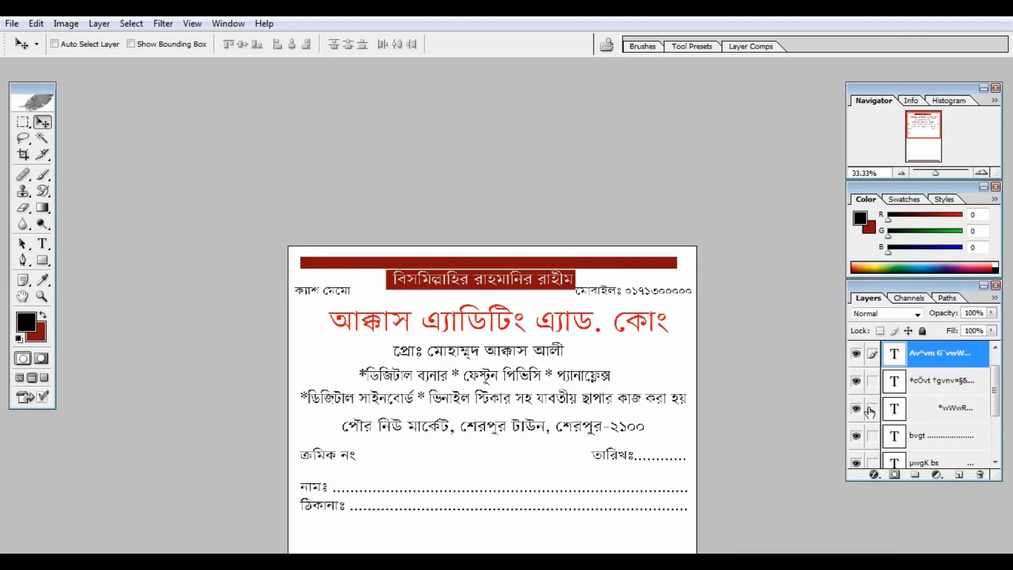
# Step: On the Background layer, fill a rectangle around the proprietor line with dark red
pyautogui.click(995, 392)
pyautogui.moveTo(995, 391); pyautogui.dragTo(995, 428)
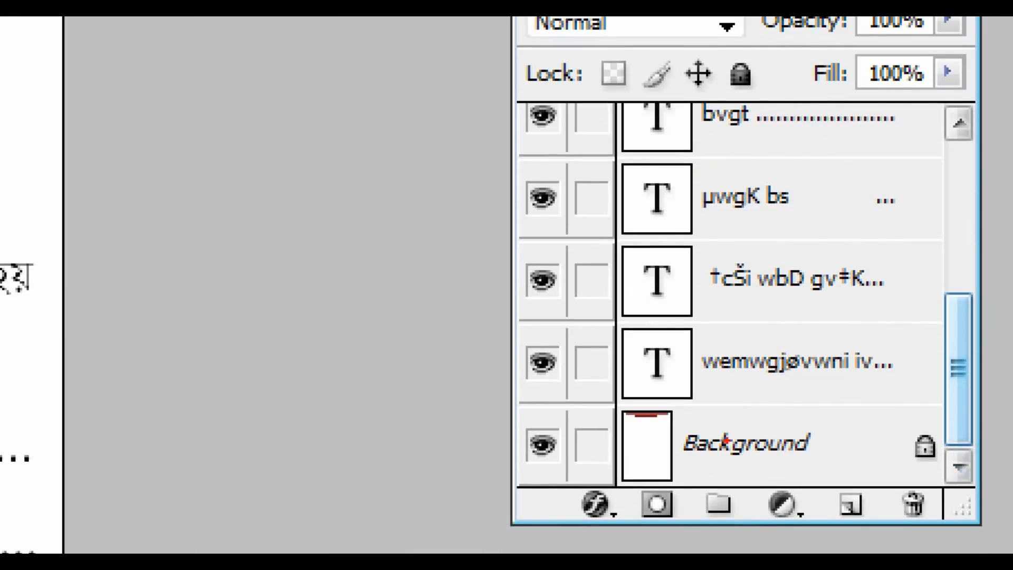
pyautogui.click(912, 455)
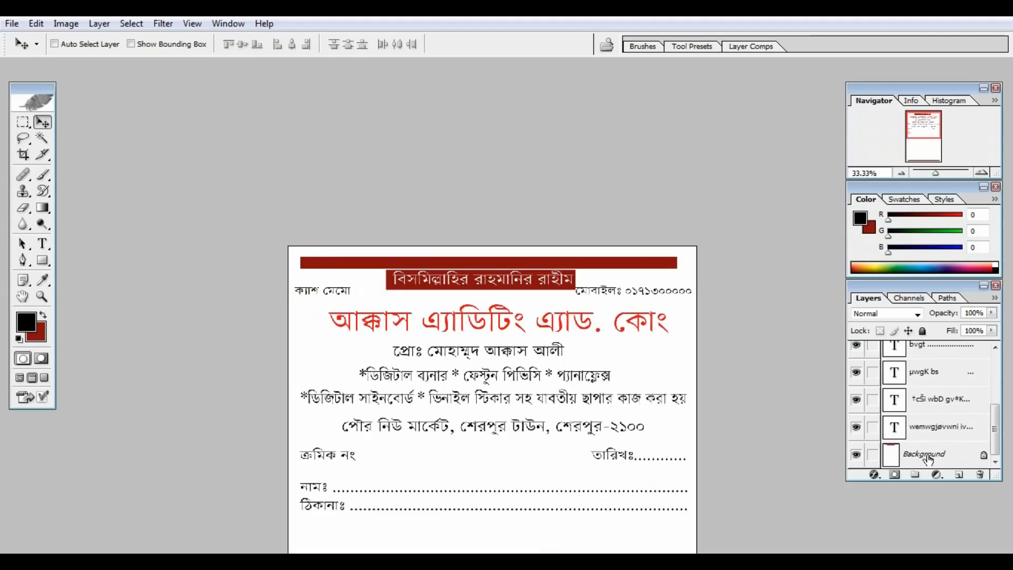
pyautogui.click(759, 448)
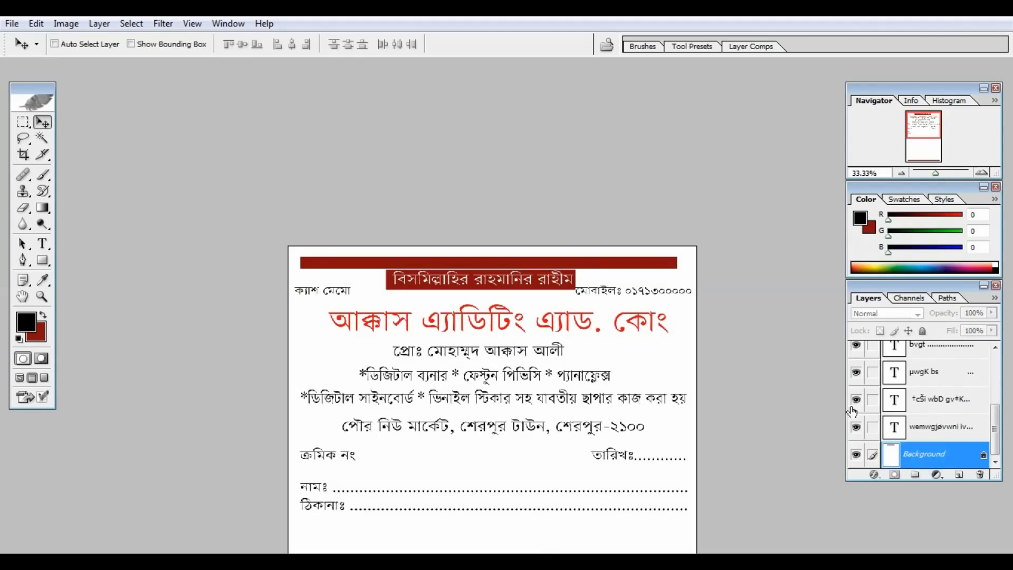
pyautogui.press('m')
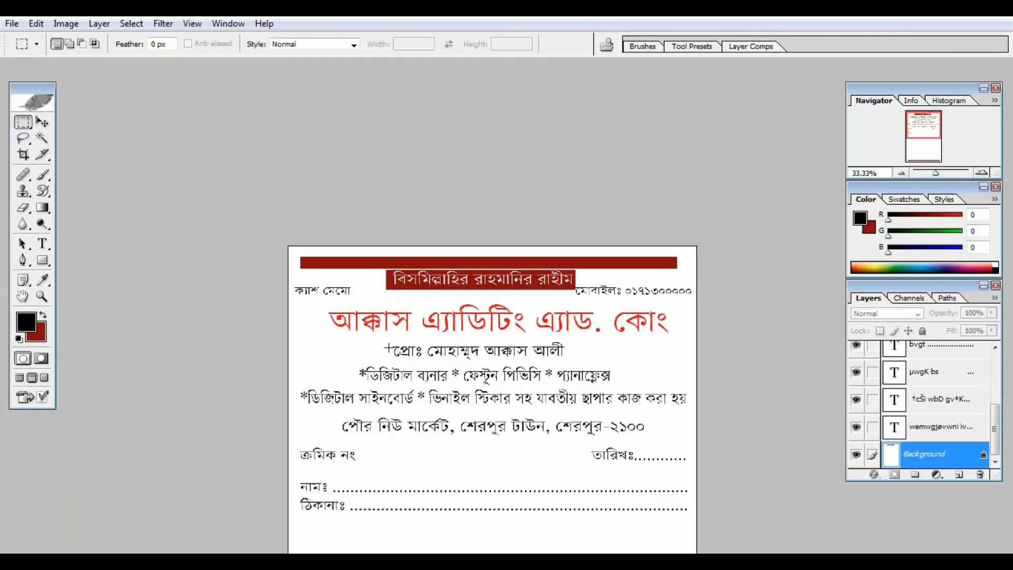
pyautogui.moveTo(389, 343); pyautogui.dragTo(573, 364)
pyautogui.hotkey('ctrl', 'BackSpace')
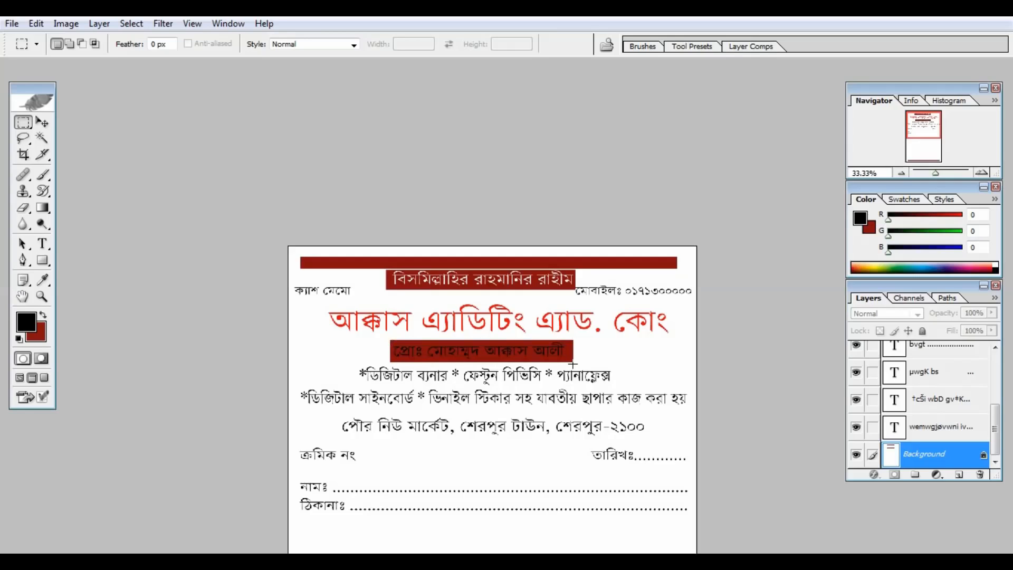
pyautogui.hotkey('ctrl', '+')
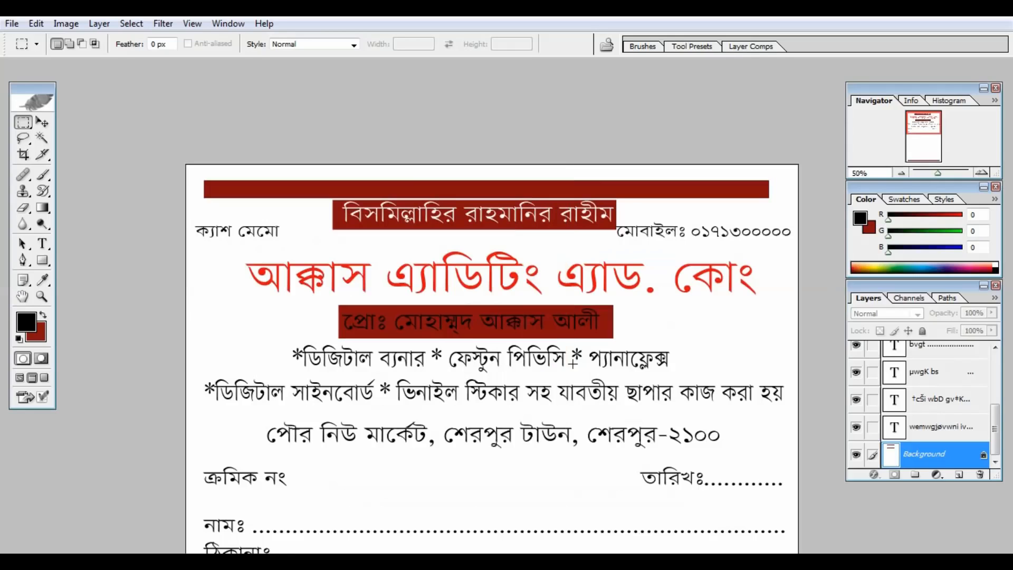
# Step: Change the proprietor line's lettering to white
pyautogui.click(43, 245)
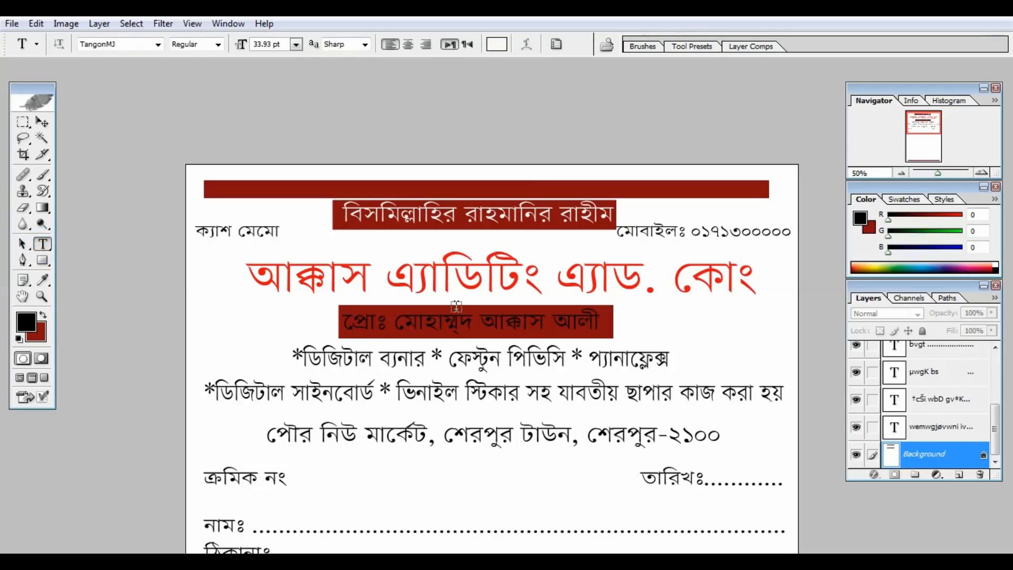
pyautogui.click(447, 318)
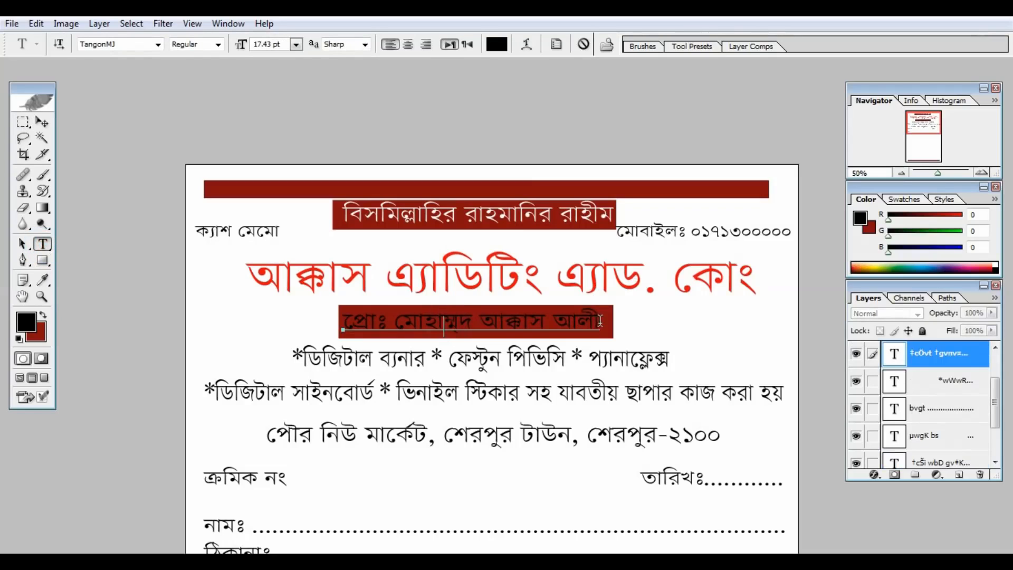
pyautogui.moveTo(602, 323); pyautogui.dragTo(333, 309)
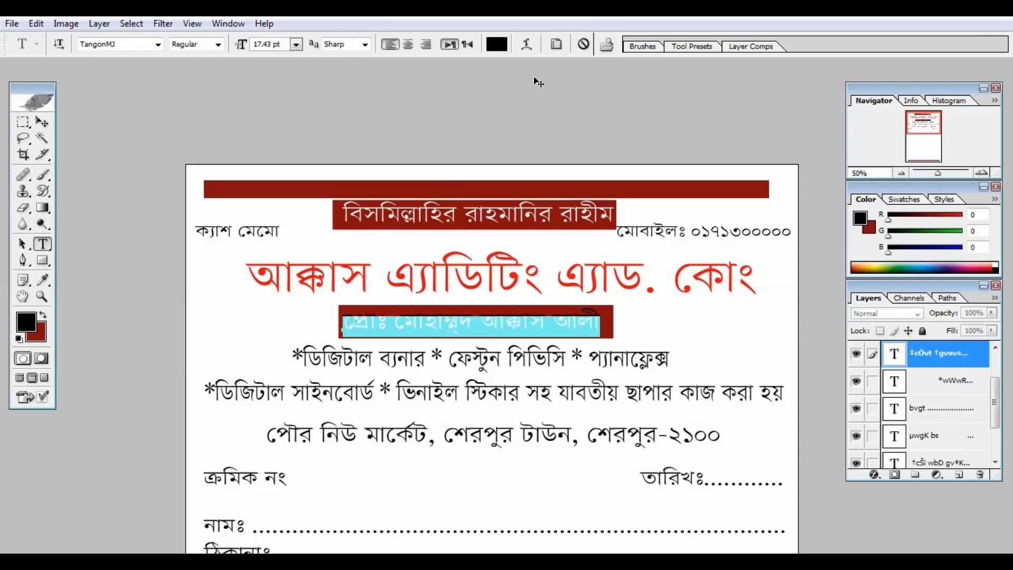
pyautogui.click(496, 45)
pyautogui.click(668, 149)
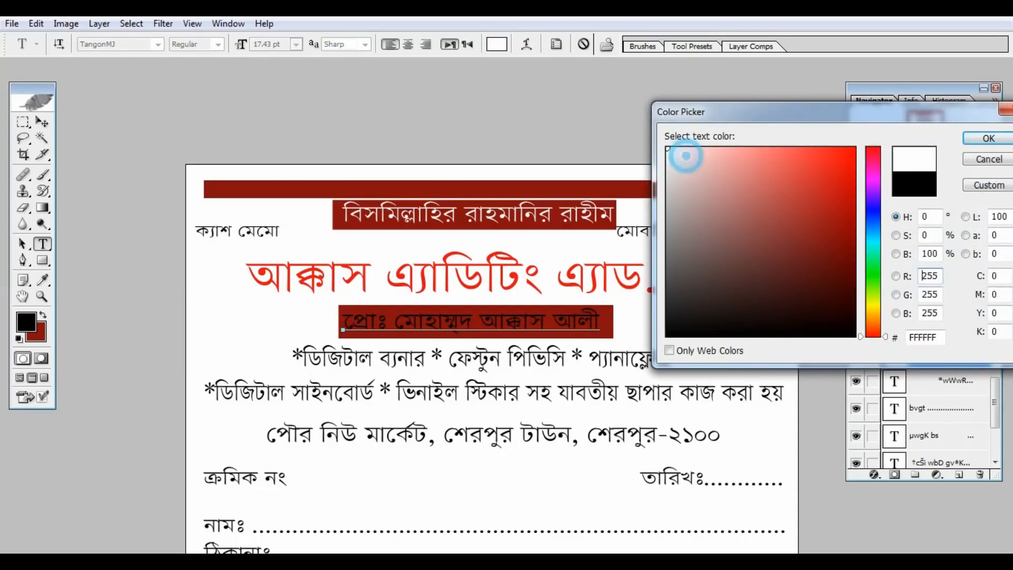
pyautogui.click(989, 139)
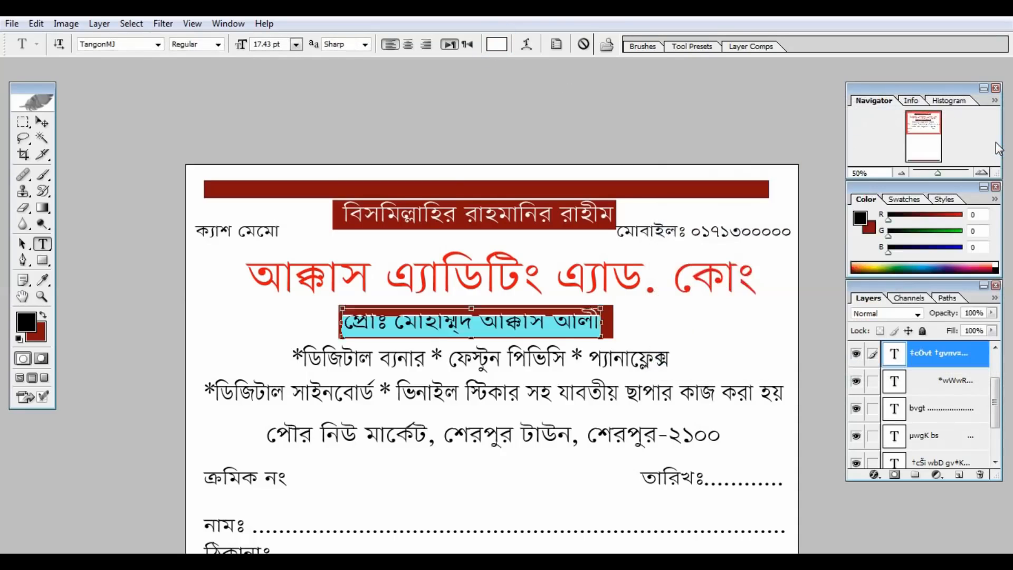
pyautogui.hotkey('ctrl', '-')
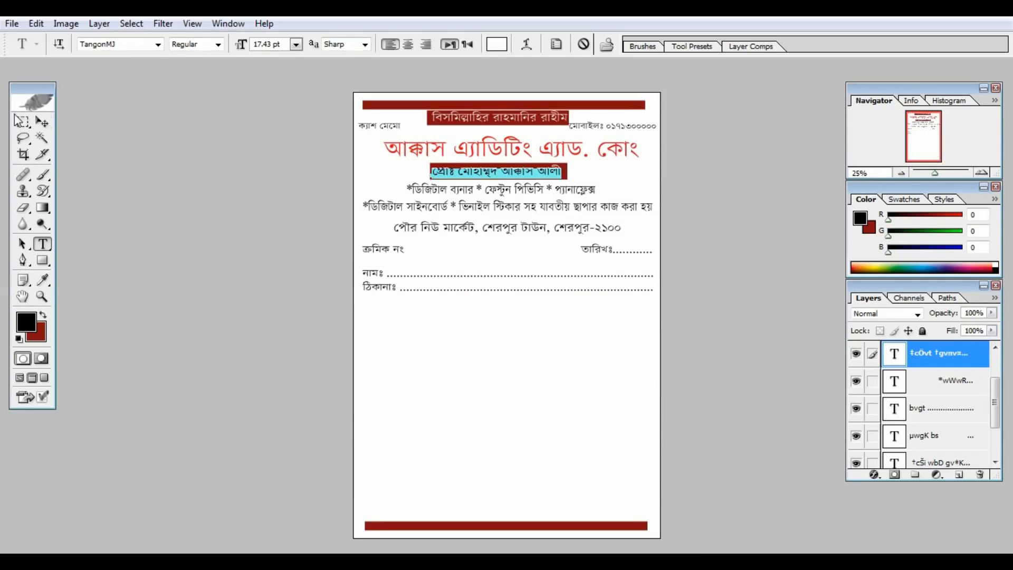
pyautogui.click(42, 121)
pyautogui.hotkey('ctrl', '+')
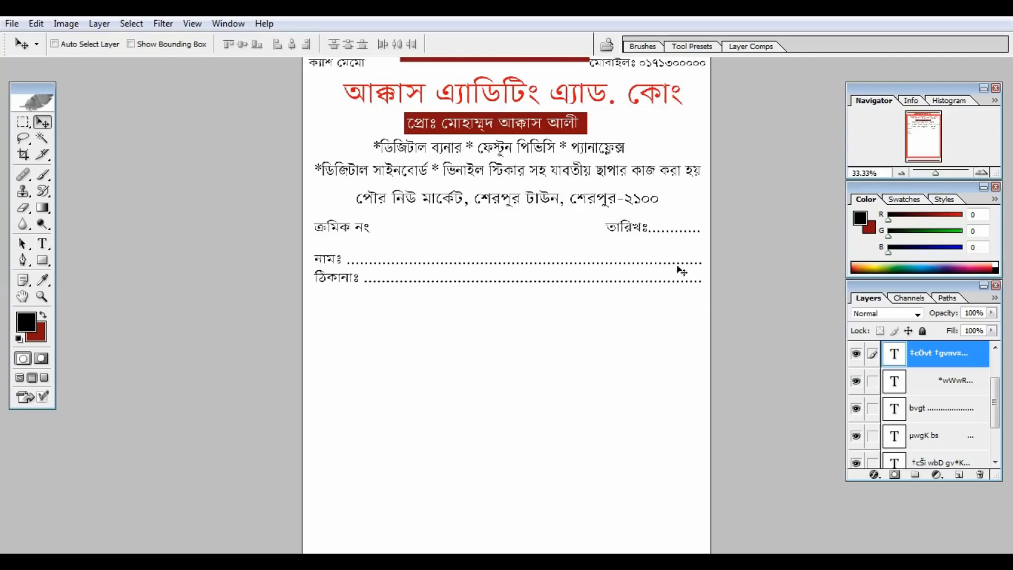
# Step: On the Background layer, marquee a rectangle around the shop address line
pyautogui.scroll(-2, 994, 400)
pyautogui.scroll(2, 994, 401)
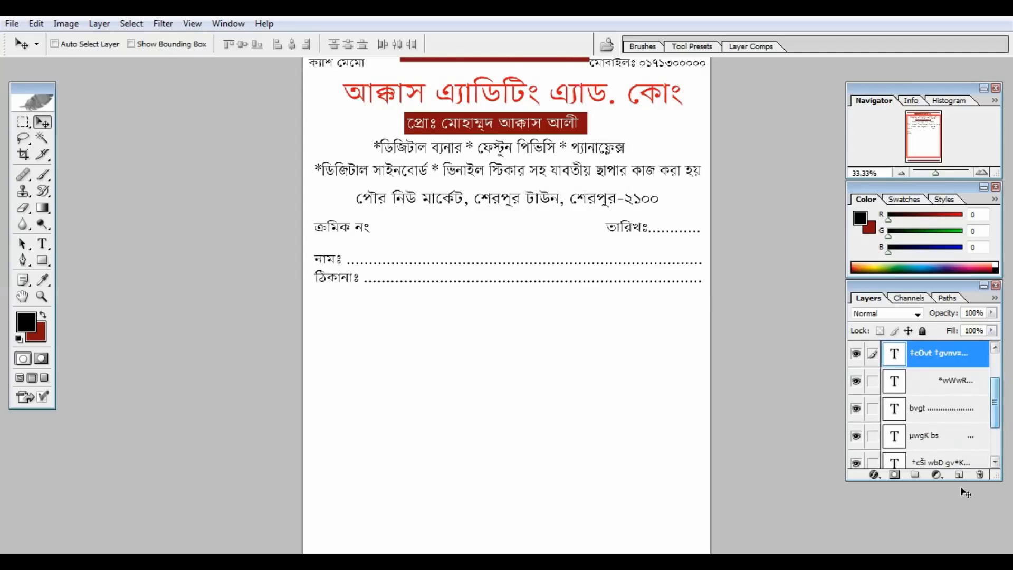
pyautogui.scroll(-2, 994, 404)
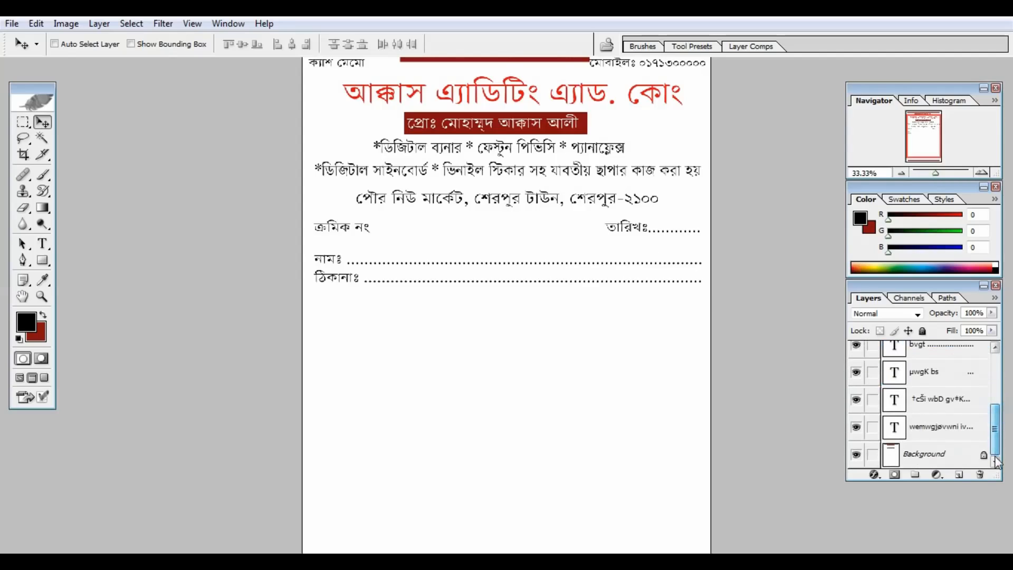
pyautogui.click(941, 455)
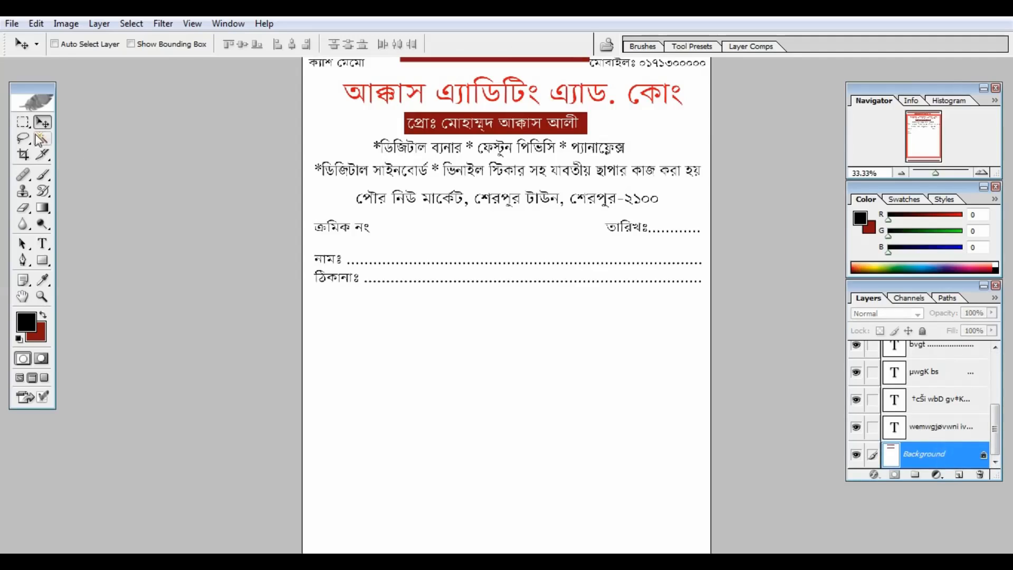
pyautogui.moveTo(21, 123); pyautogui.dragTo(77, 119)
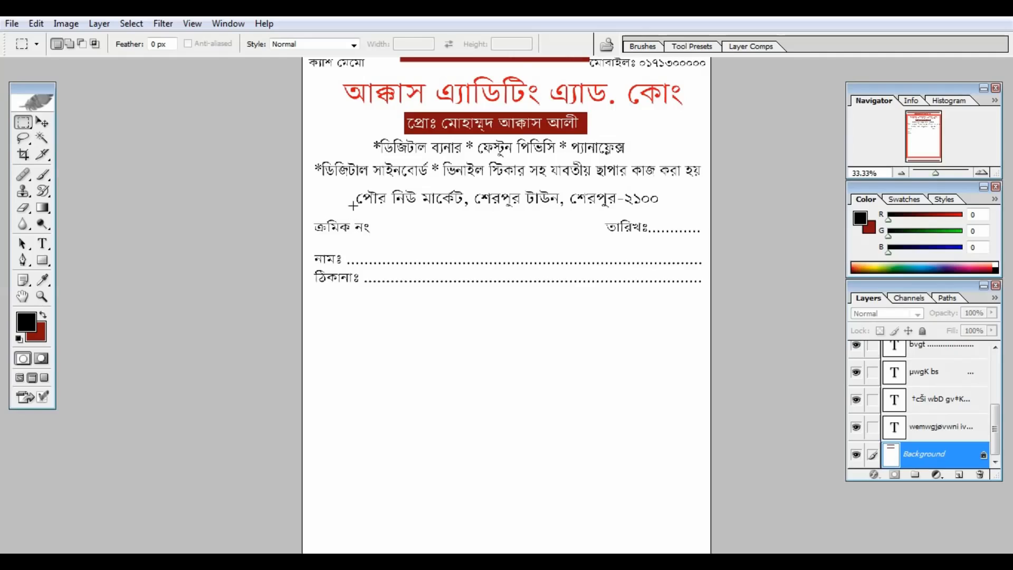
pyautogui.moveTo(351, 187); pyautogui.dragTo(650, 208)
pyautogui.hotkey('ctrl', '+')
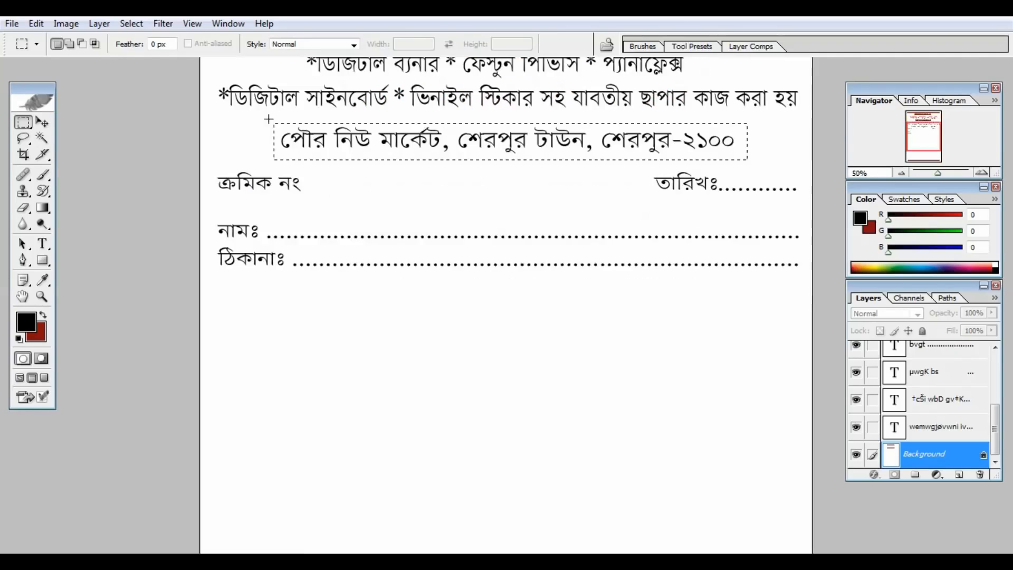
# Step: Set the gradient's starting stop to blue 1627C4, ending in dark red
pyautogui.click(43, 207)
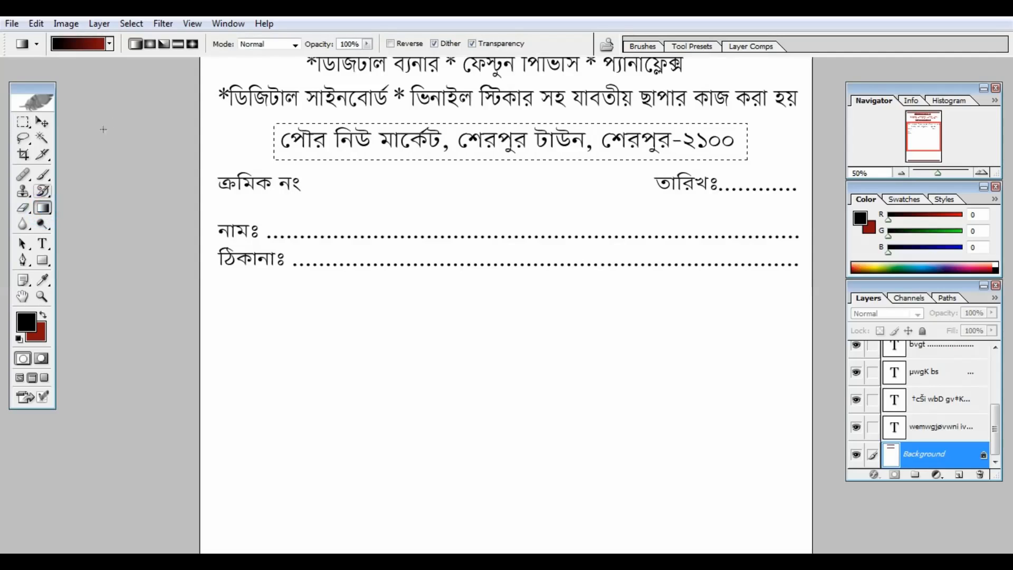
pyautogui.click(91, 45)
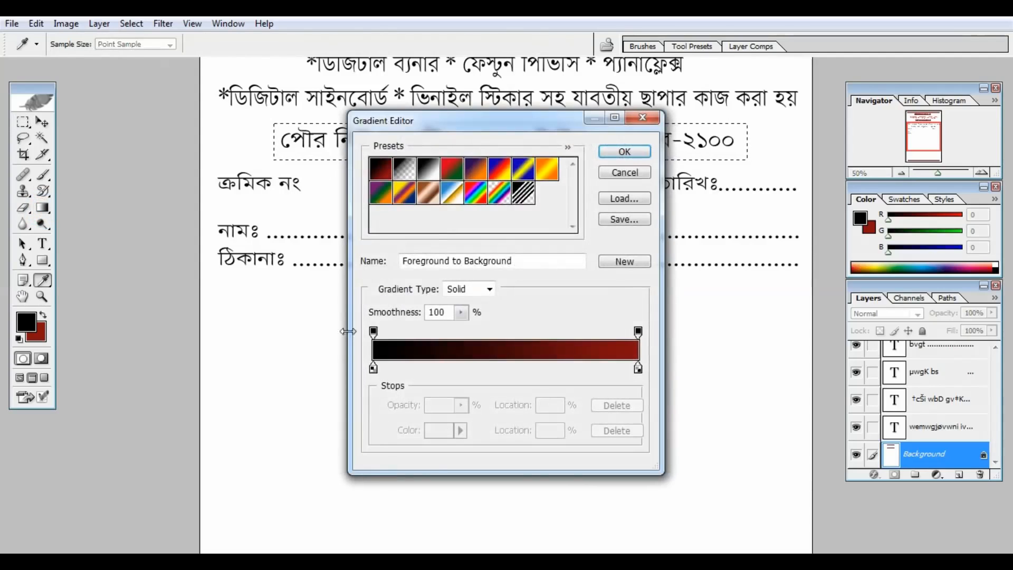
pyautogui.click(372, 367)
pyautogui.doubleClick(373, 367)
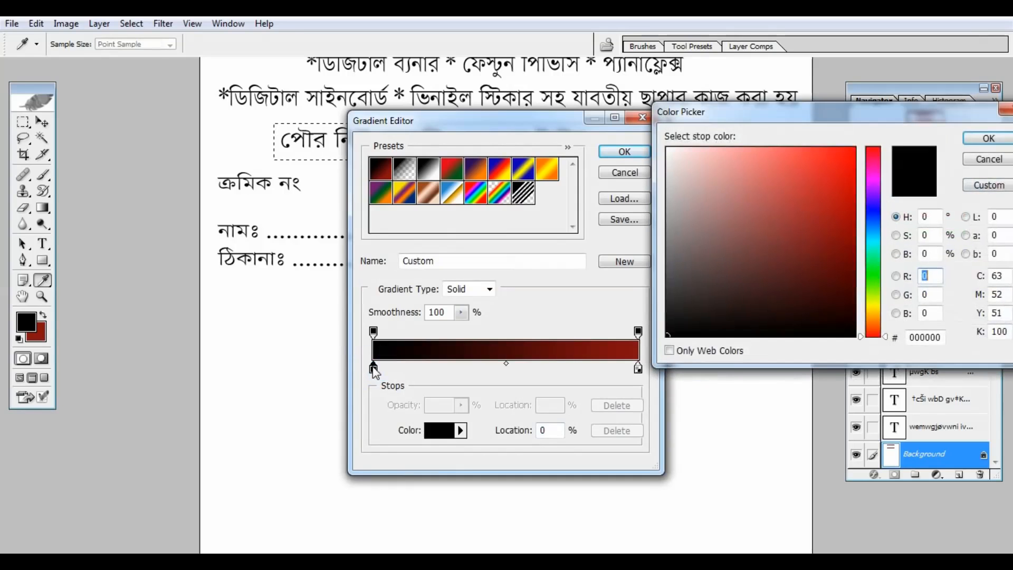
pyautogui.click(874, 213)
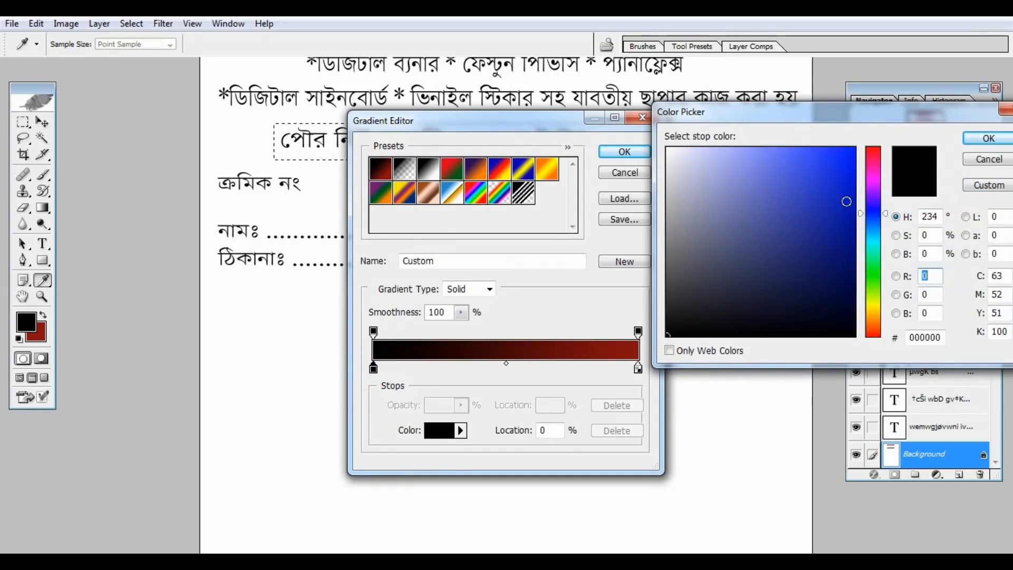
pyautogui.click(834, 191)
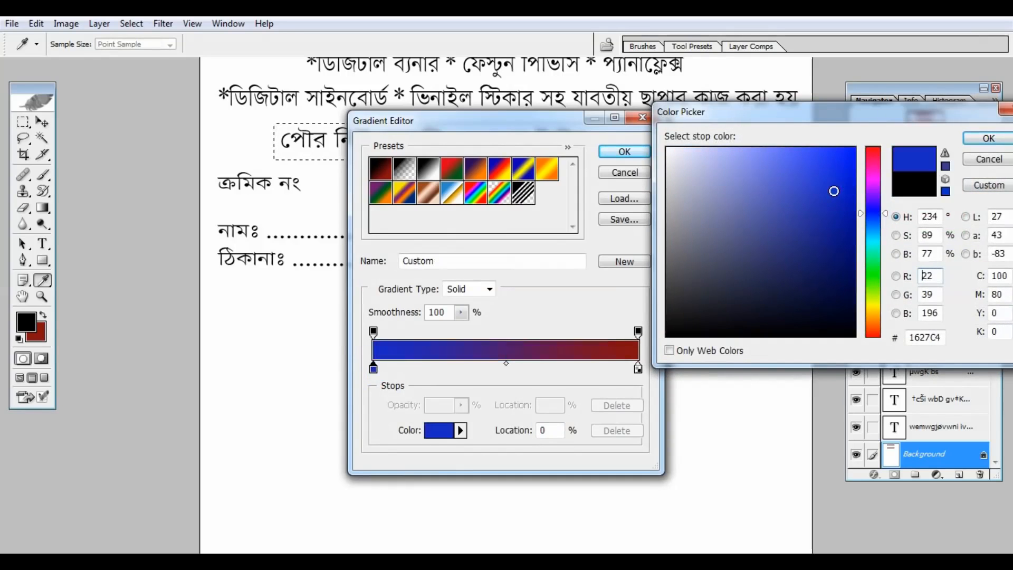
pyautogui.click(987, 138)
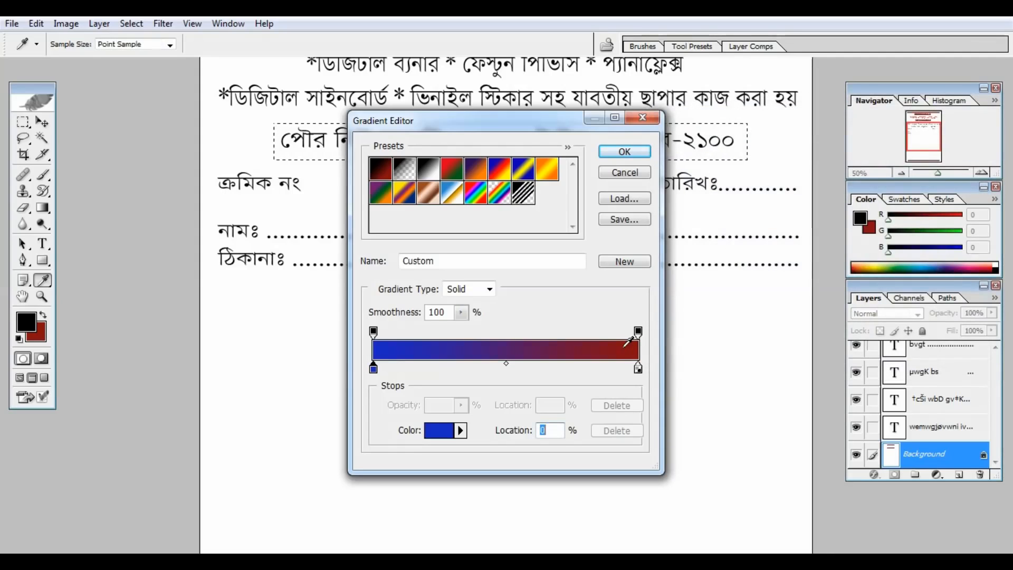
pyautogui.click(624, 152)
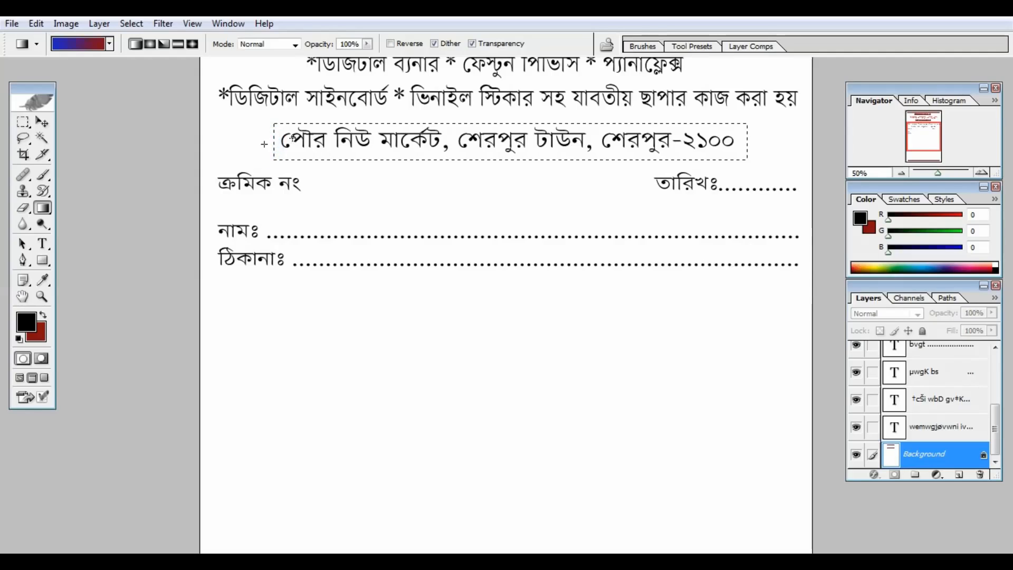
# Step: Drag the blue-to-red gradient left to right across the address band, then deselect
pyautogui.moveTo(264, 144); pyautogui.dragTo(316, 142)
pyautogui.moveTo(425, 141); pyautogui.dragTo(425, 143)
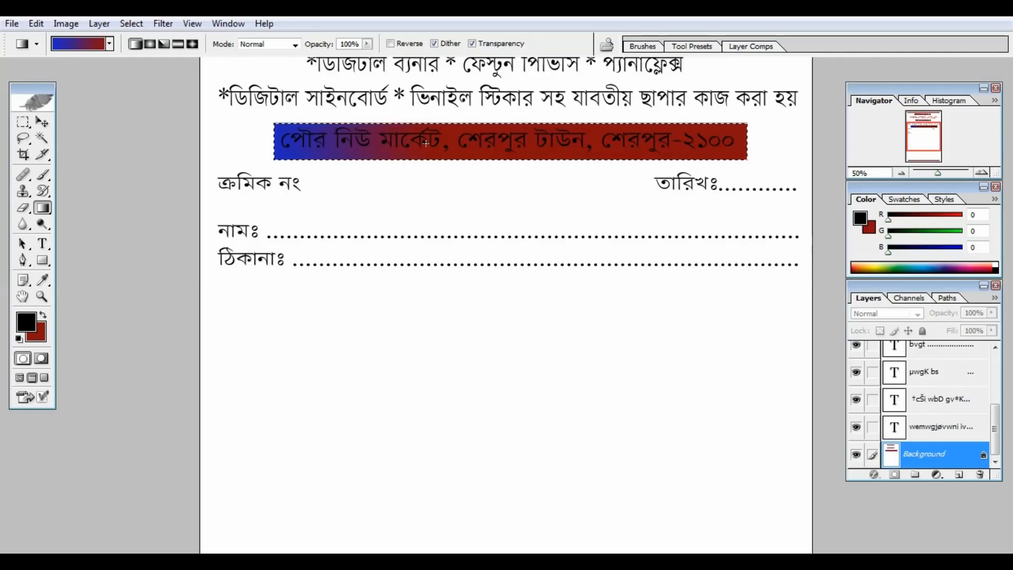
pyautogui.hotkey('ctrl', 'z')
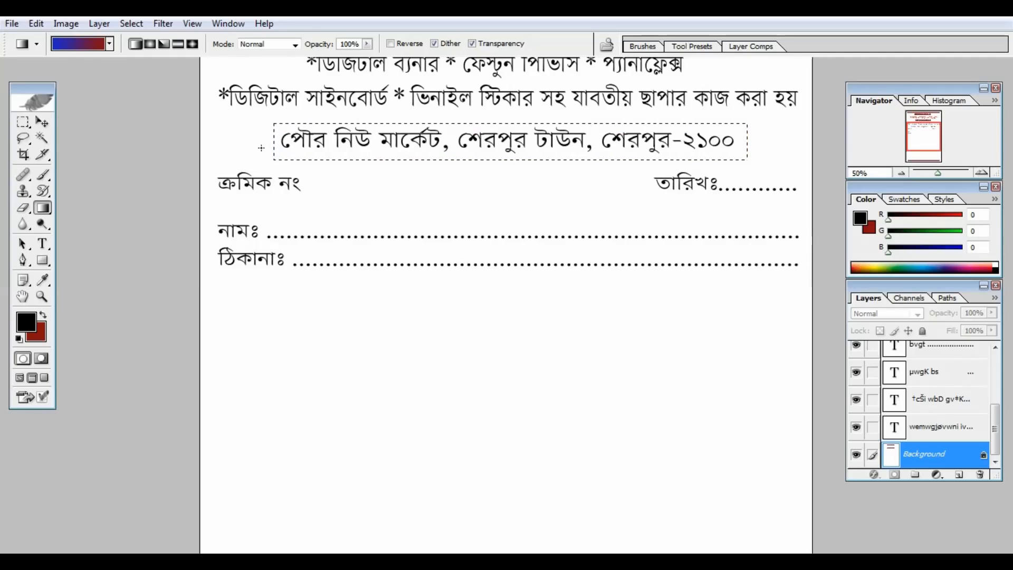
pyautogui.moveTo(261, 145); pyautogui.dragTo(535, 142)
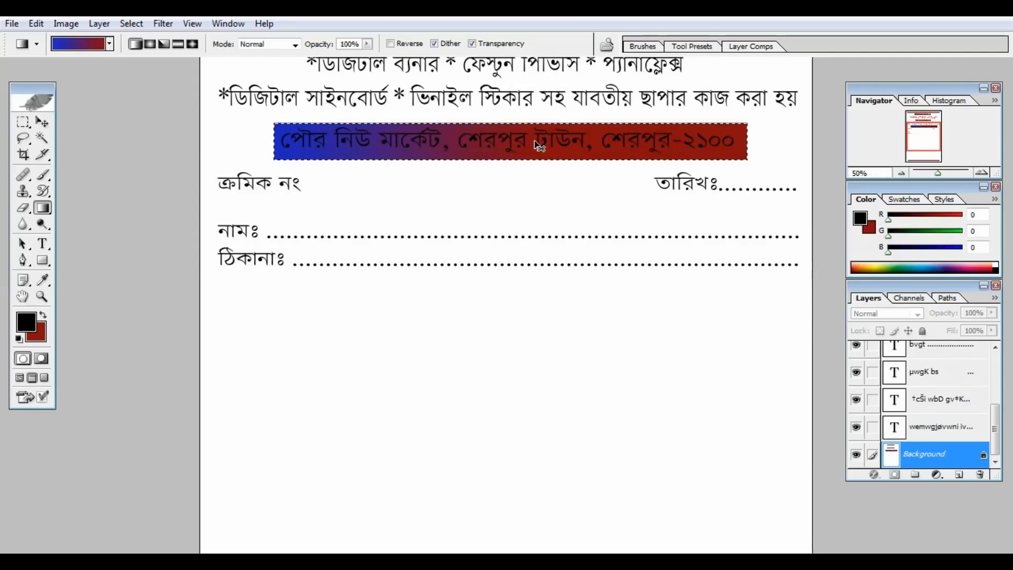
pyautogui.hotkey('ctrl', 'd')
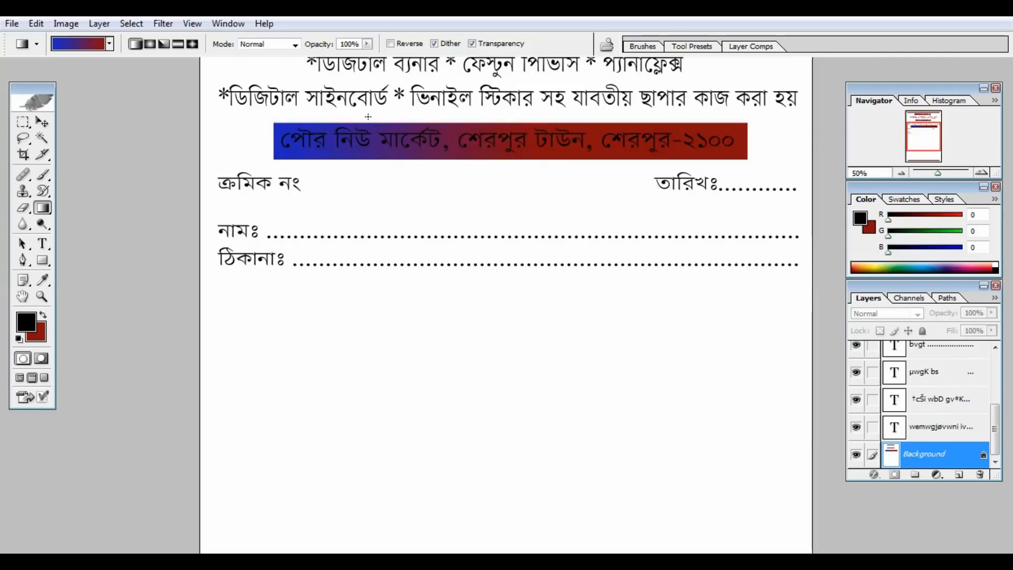
# Step: Colour the entire address line text pale pinkish white F0DFDF
pyautogui.click(42, 245)
pyautogui.click(540, 143)
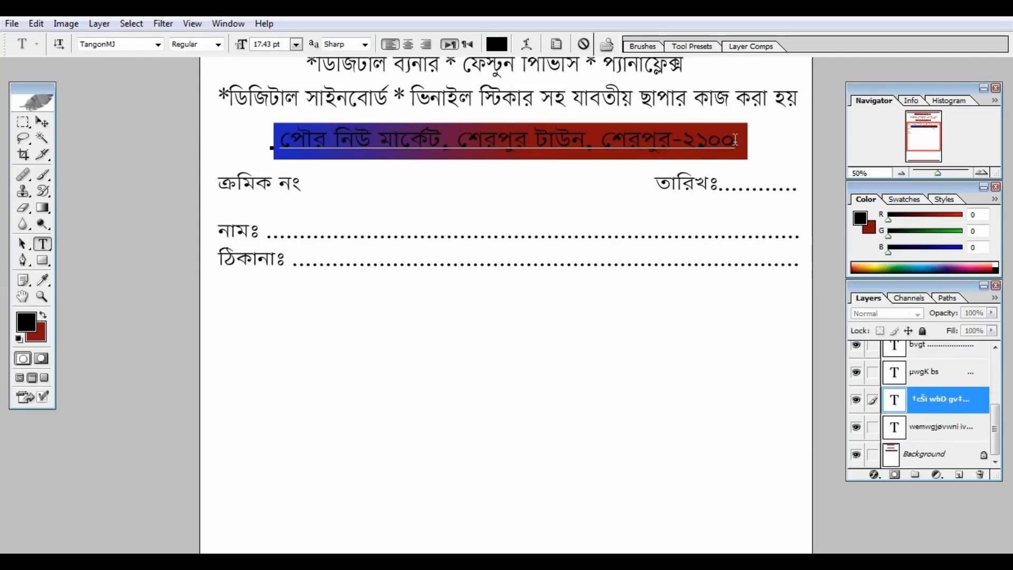
pyautogui.moveTo(734, 140); pyautogui.dragTo(256, 156)
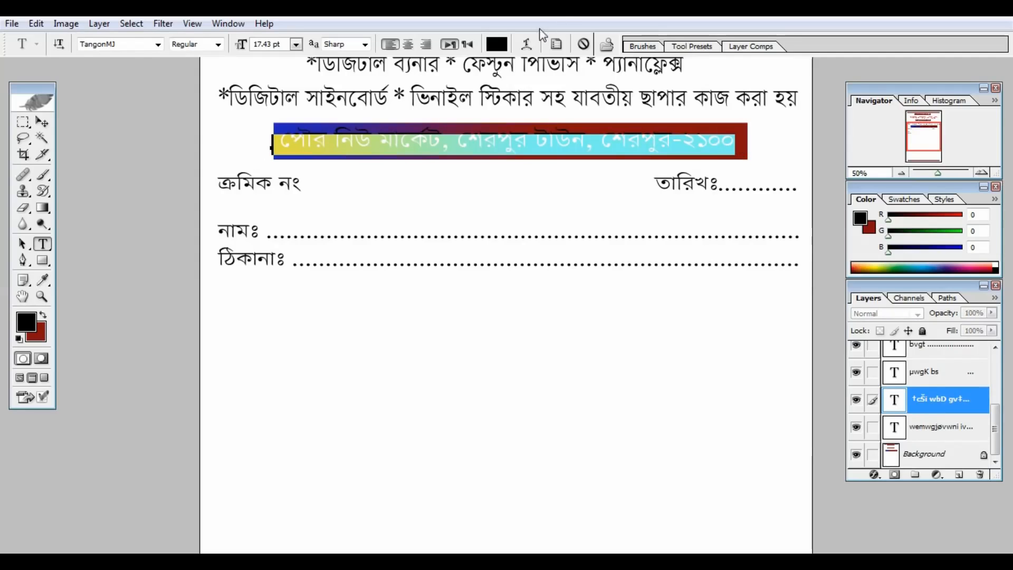
pyautogui.click(498, 45)
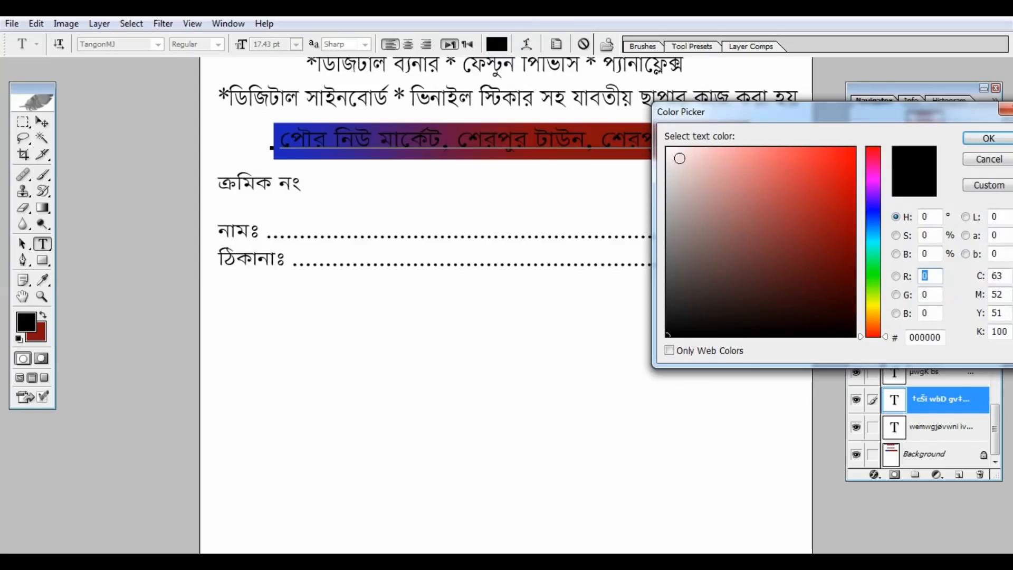
pyautogui.click(680, 158)
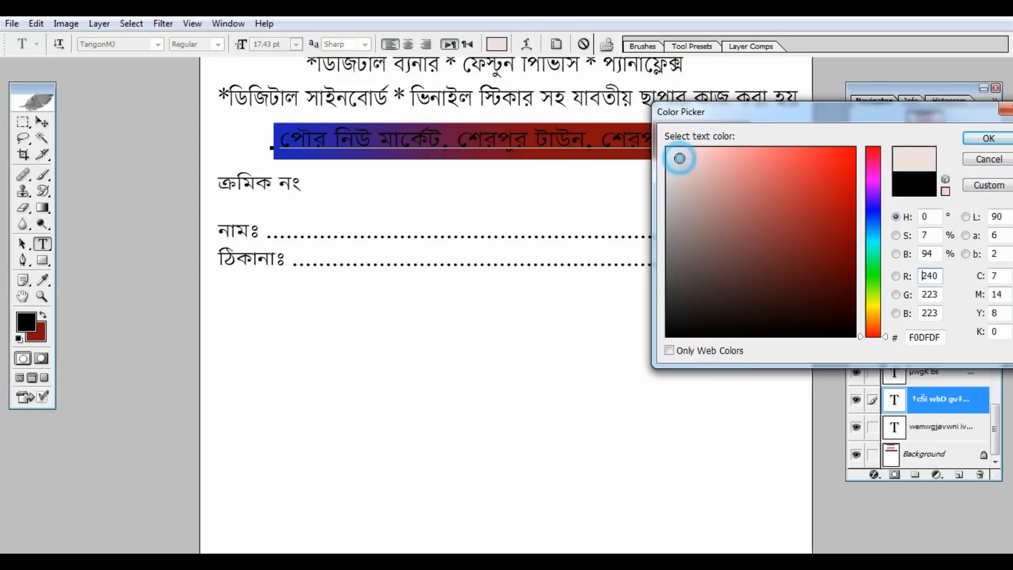
pyautogui.click(986, 139)
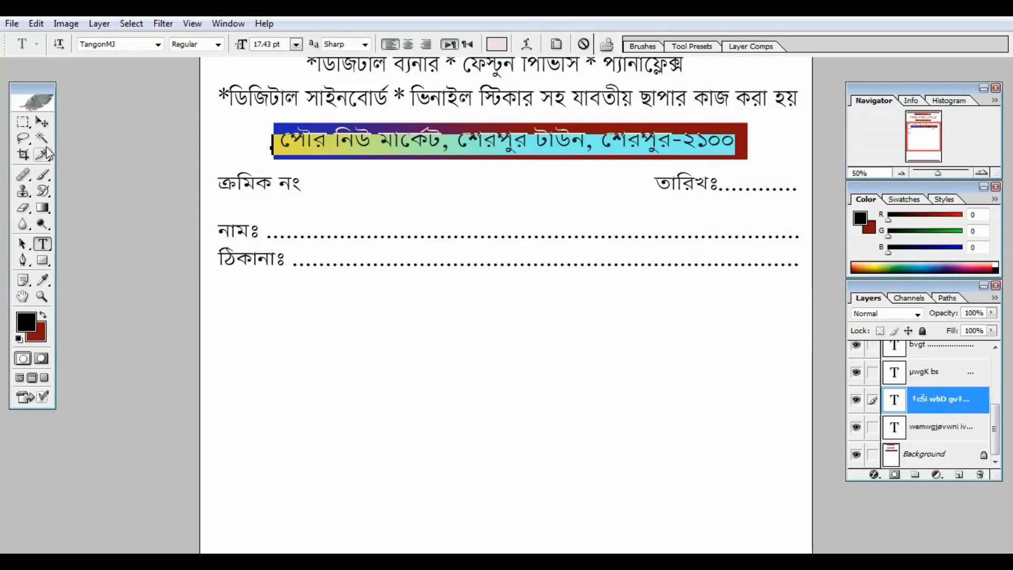
pyautogui.click(44, 126)
pyautogui.hotkey('ctrl', '-')
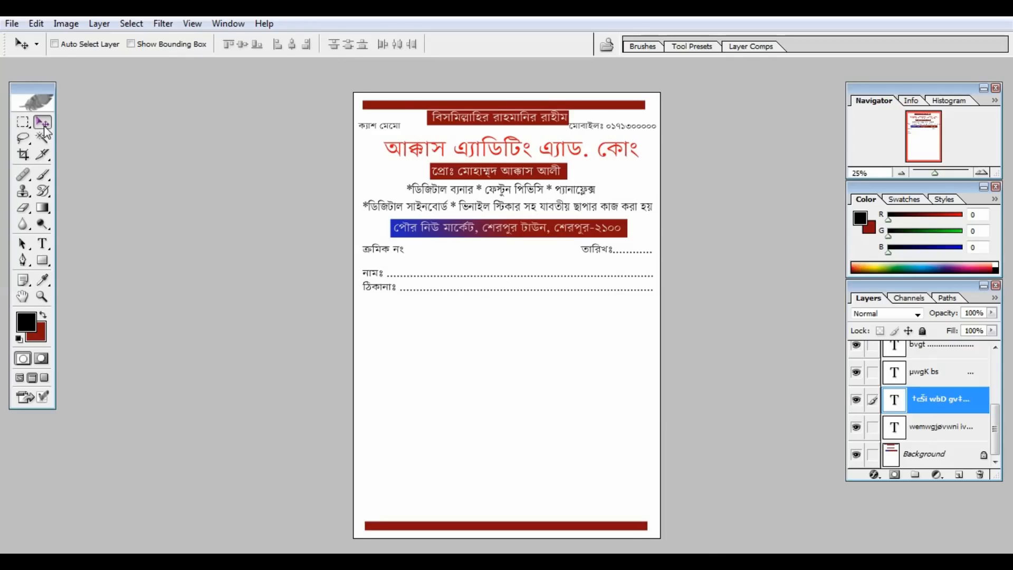
pyautogui.hotkey('ctrl', '+')
pyautogui.hotkey('ctrl', '+')
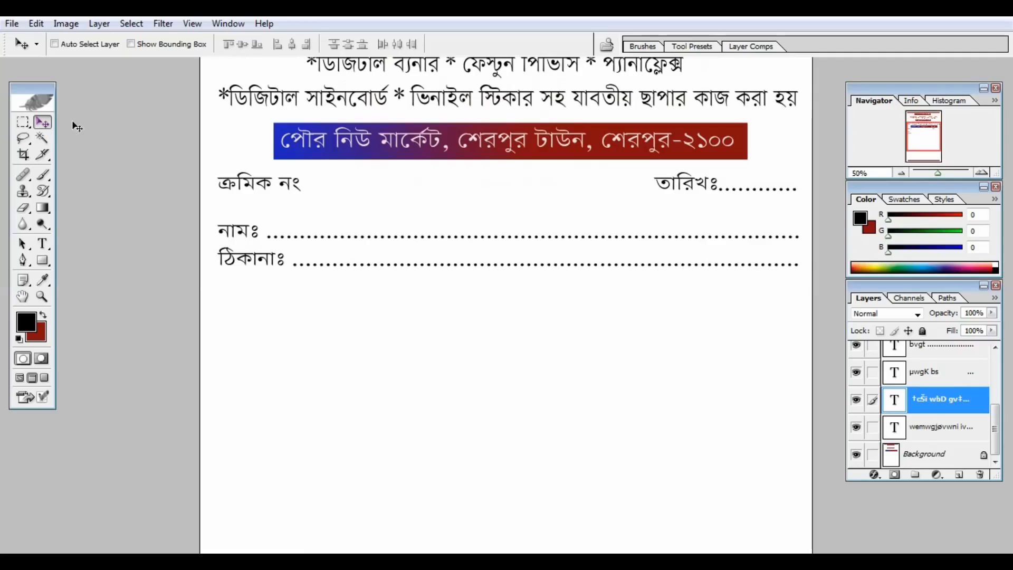
# Step: Pan down and draw a large rectangular marquee under the ঠিকানাঃ line
pyautogui.moveTo(357, 289); pyautogui.dragTo(322, 108)
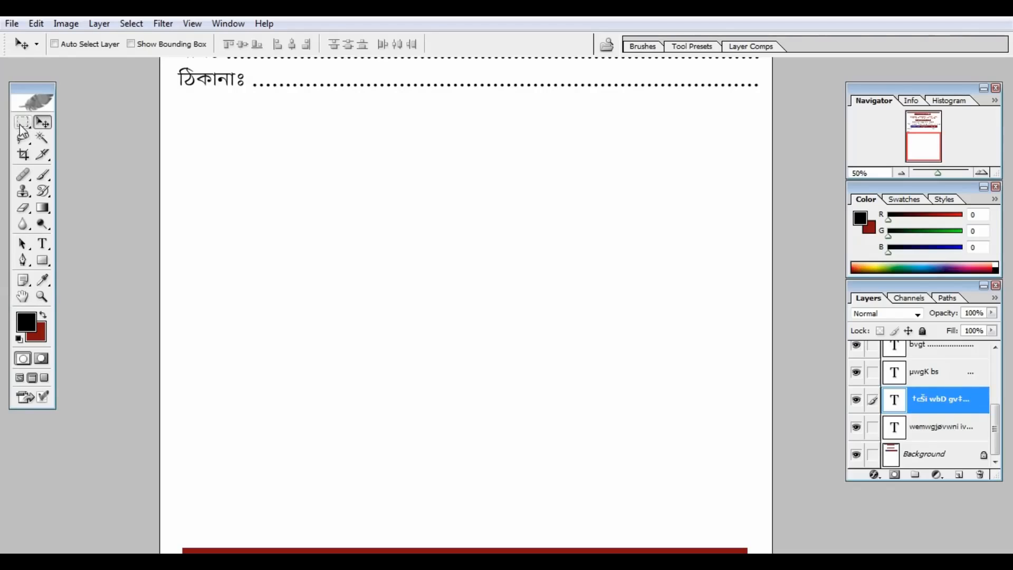
pyautogui.click(21, 124)
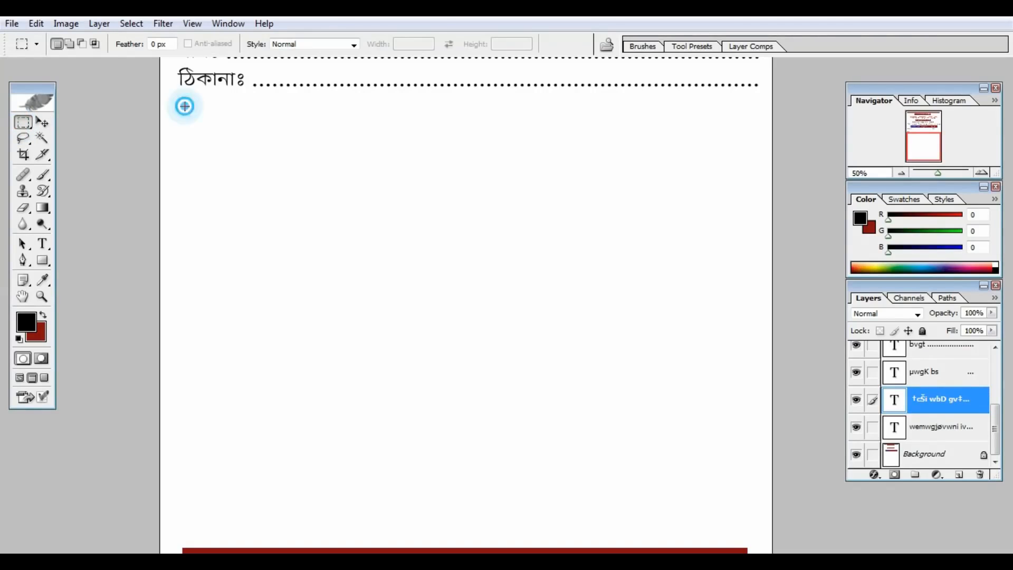
pyautogui.moveTo(686, 474); pyautogui.dragTo(747, 481)
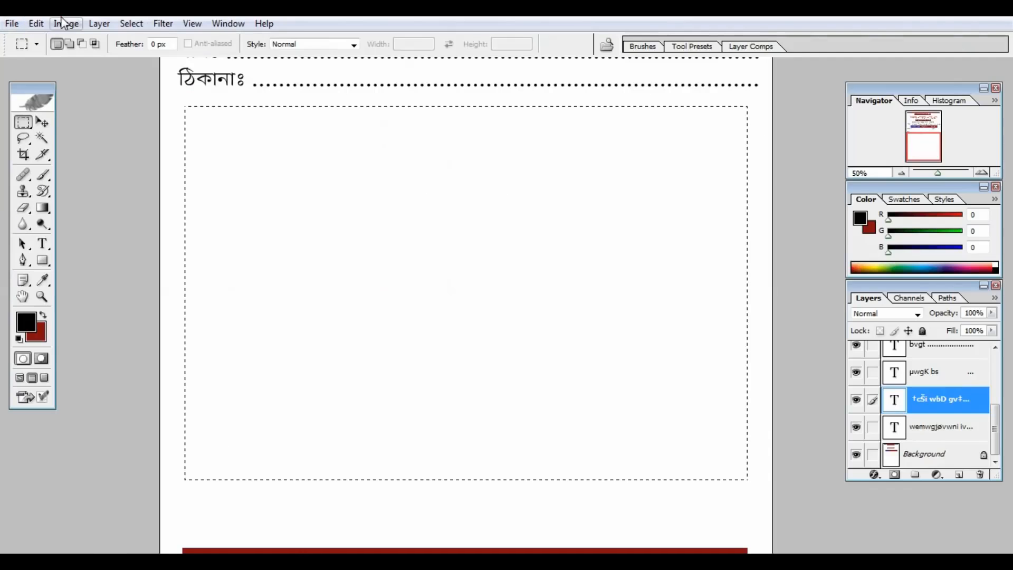
# Step: Make the Background layer the target for the border
pyautogui.click(36, 23)
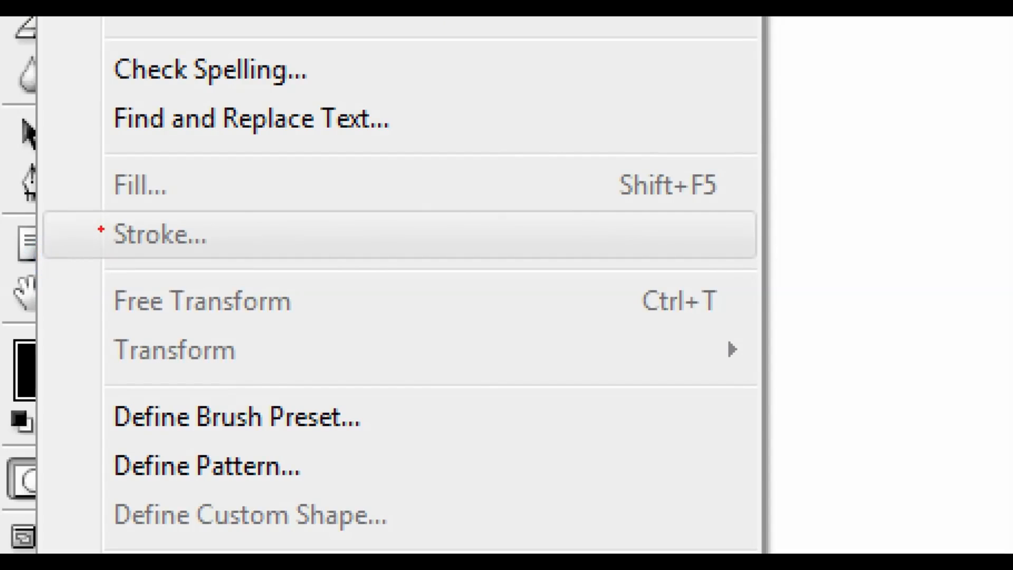
pyautogui.moveTo(101, 229); pyautogui.dragTo(230, 257)
pyautogui.press('Escape')
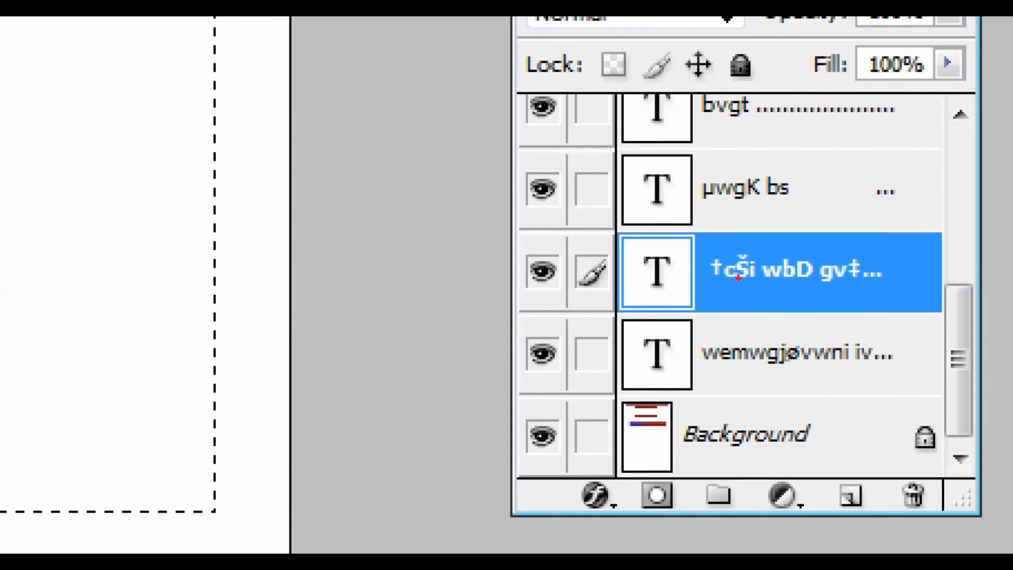
pyautogui.moveTo(661, 244); pyautogui.dragTo(772, 294)
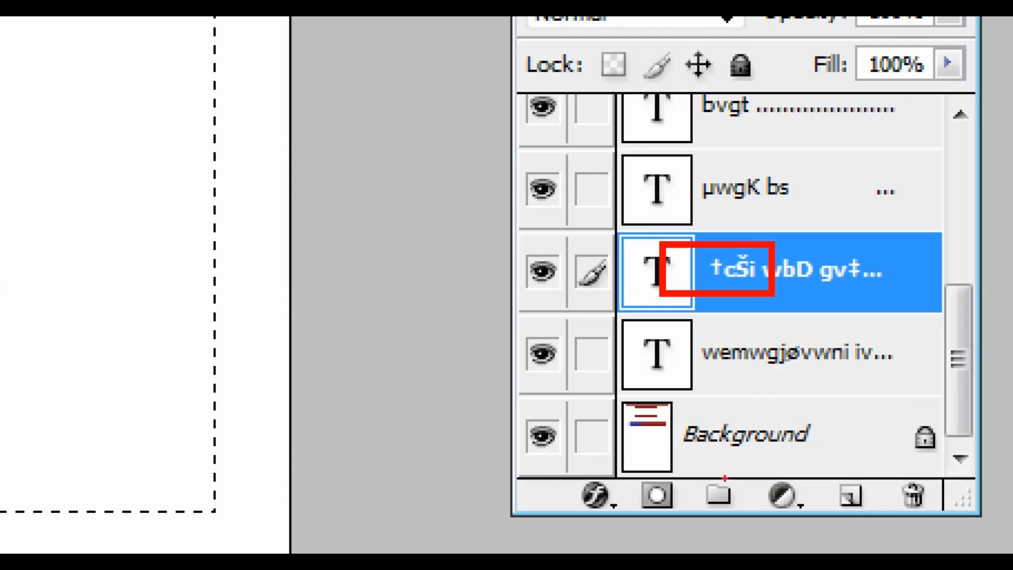
pyautogui.moveTo(706, 445); pyautogui.dragTo(758, 515)
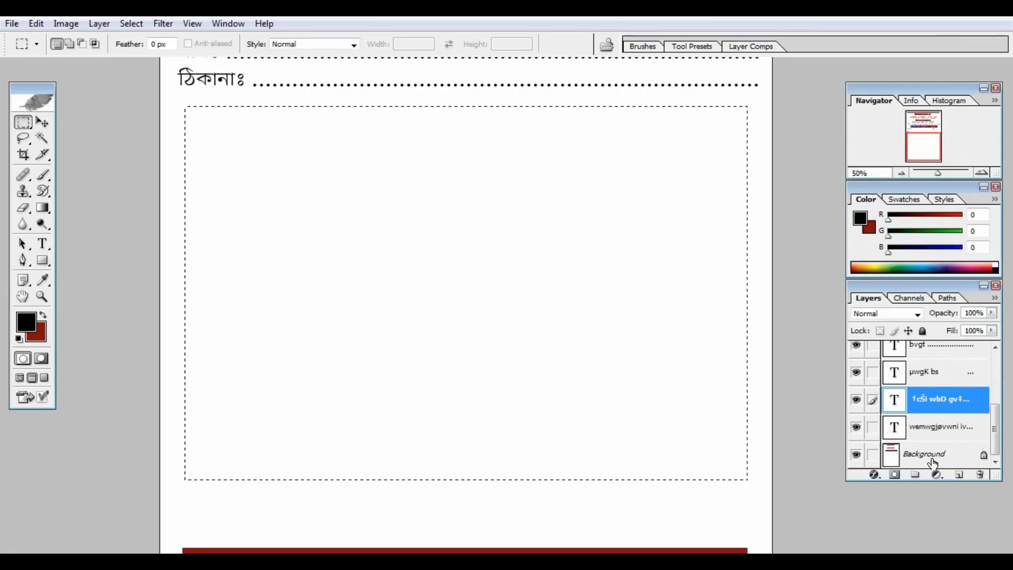
pyautogui.click(756, 449)
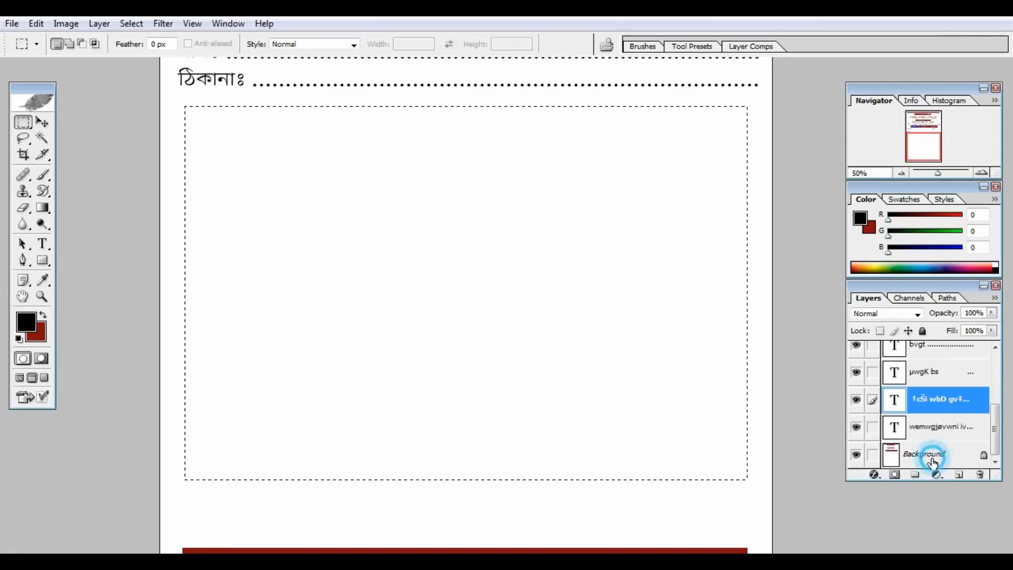
# Step: Stroke the selection with a 5 px black border inside its edge, then deselect
pyautogui.click(36, 23)
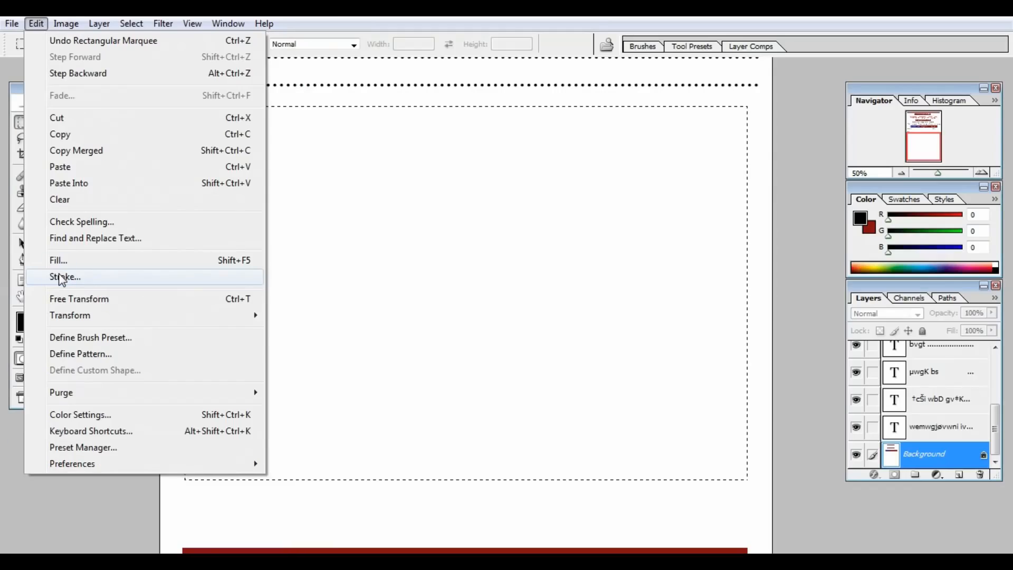
pyautogui.click(62, 277)
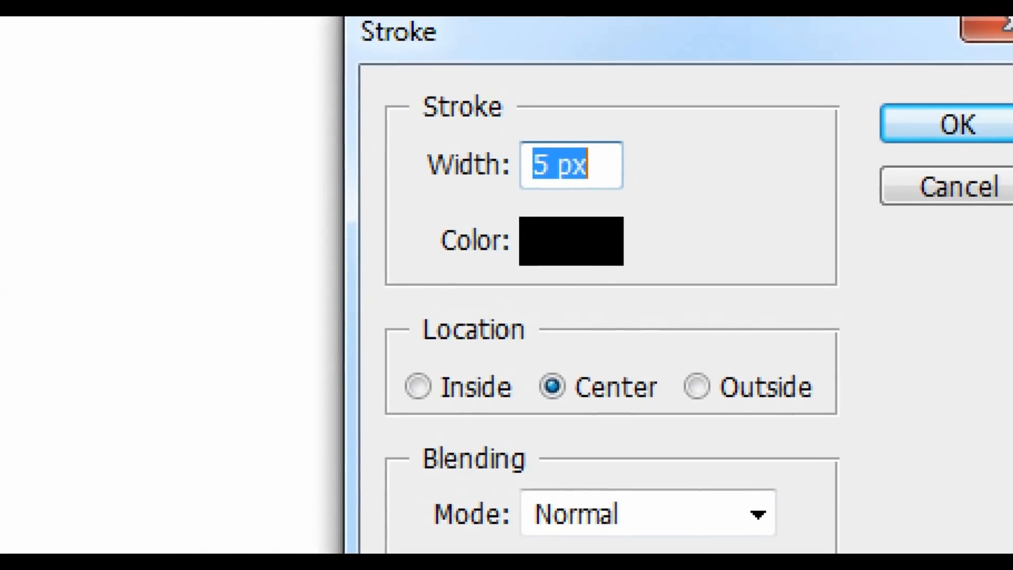
pyautogui.click(403, 259)
pyautogui.moveTo(494, 198); pyautogui.dragTo(654, 304)
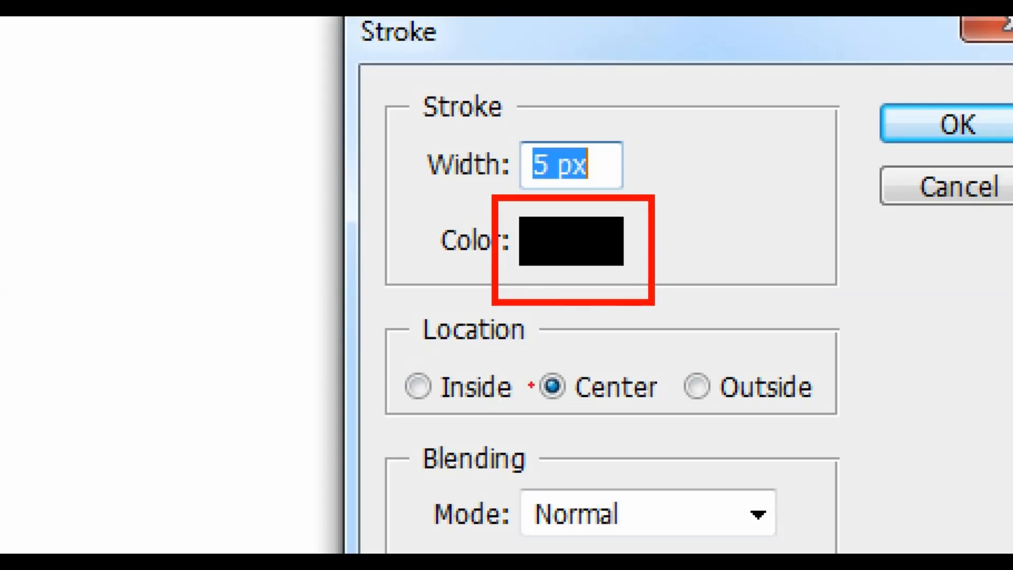
pyautogui.moveTo(536, 374); pyautogui.dragTo(592, 414)
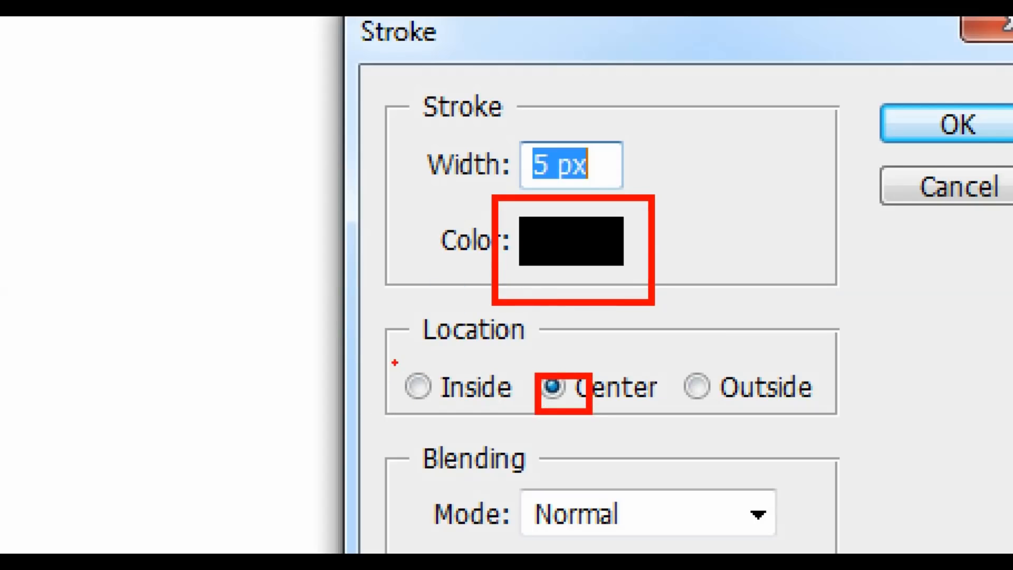
pyautogui.moveTo(395, 363); pyautogui.dragTo(442, 412)
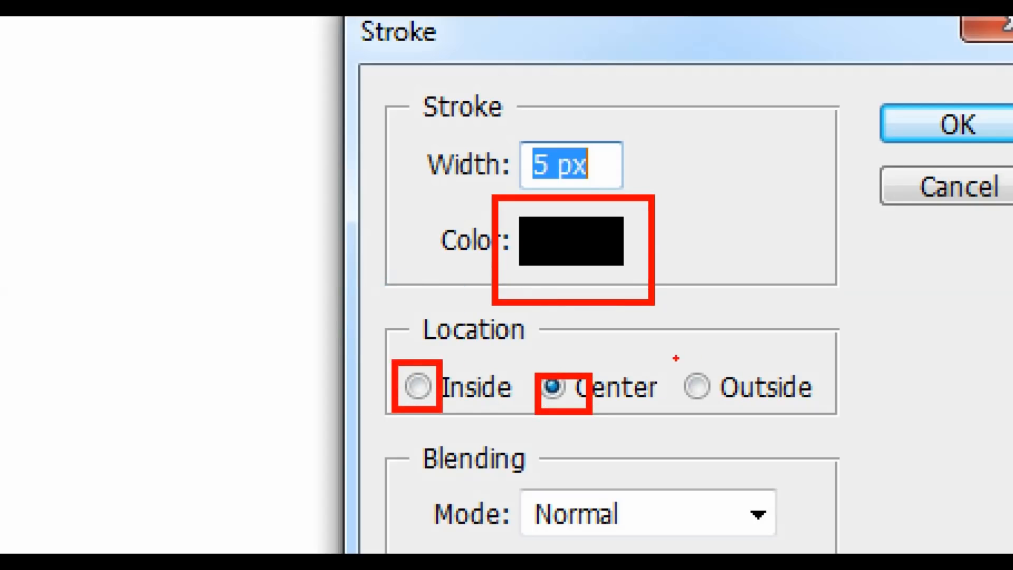
pyautogui.moveTo(677, 356); pyautogui.dragTo(709, 384)
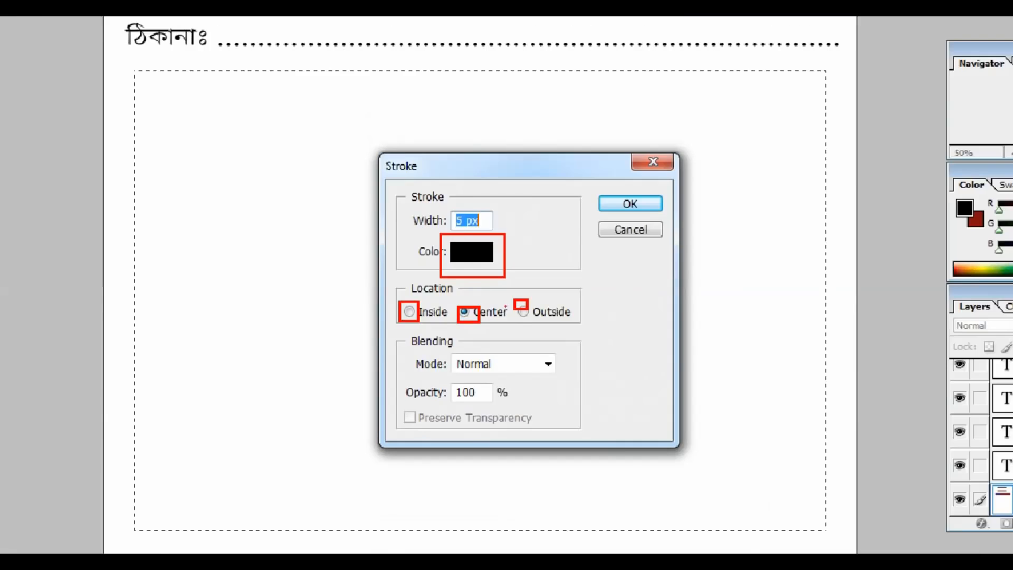
pyautogui.click(424, 314)
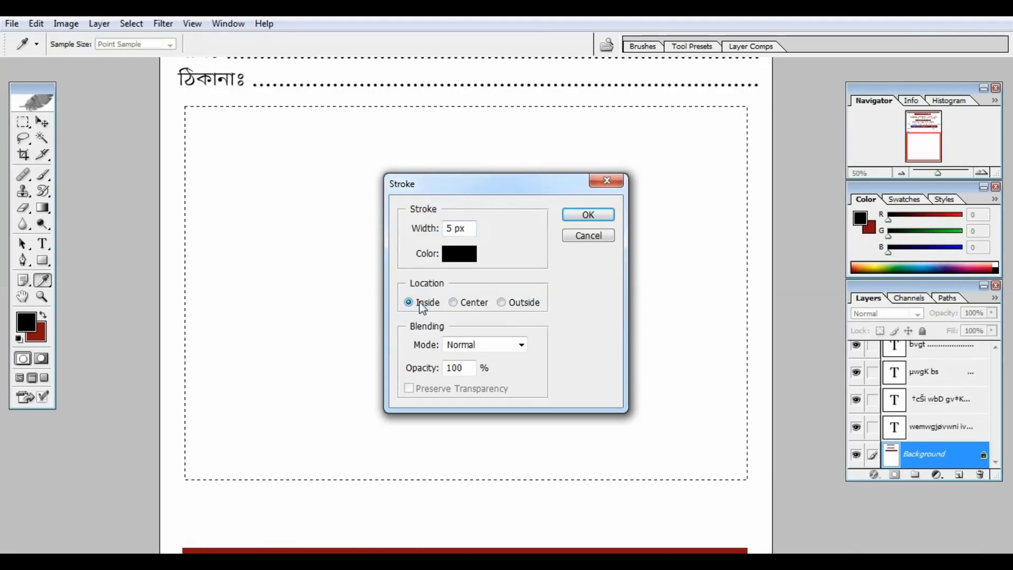
pyautogui.click(585, 215)
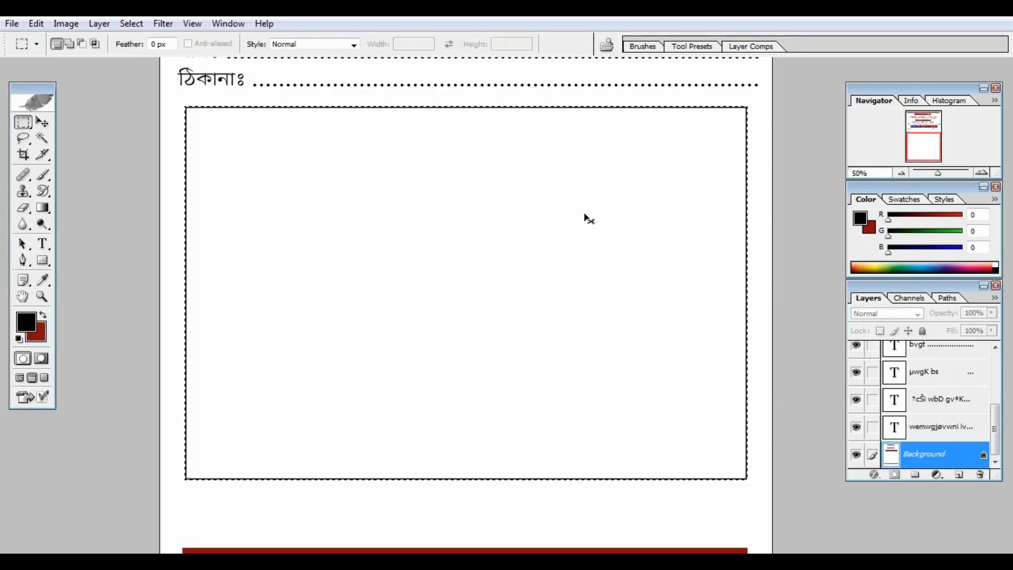
pyautogui.hotkey('ctrl', 'd')
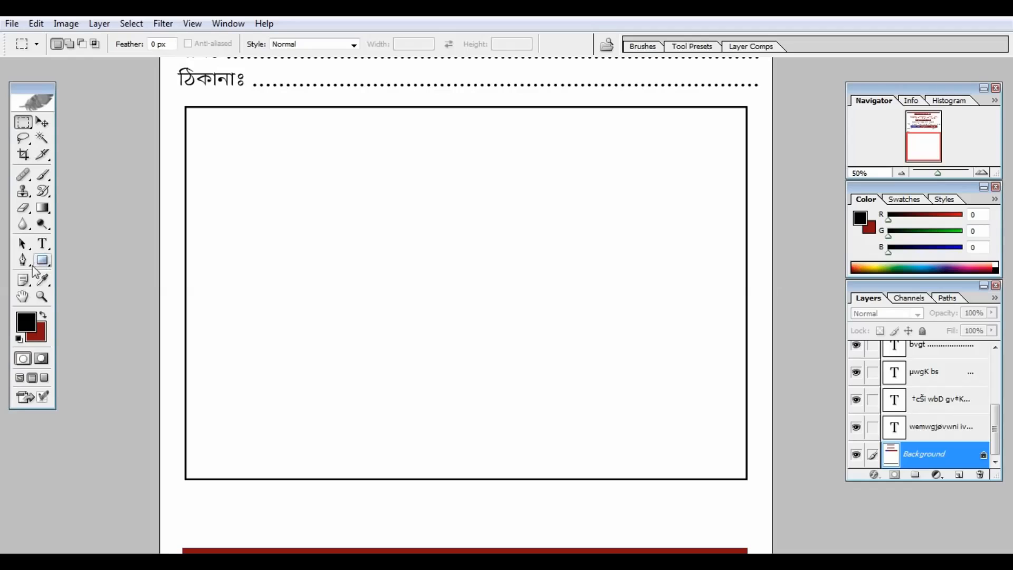
# Step: Pick the Brush tool
pyautogui.click(43, 174)
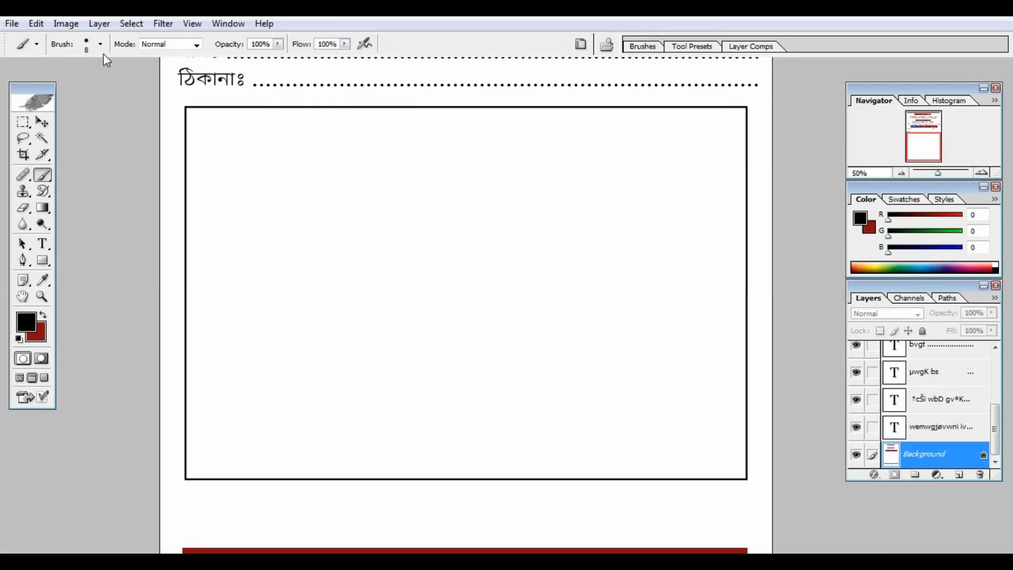
# Step: Choose the 5 px hard round brush preset
pyautogui.click(100, 45)
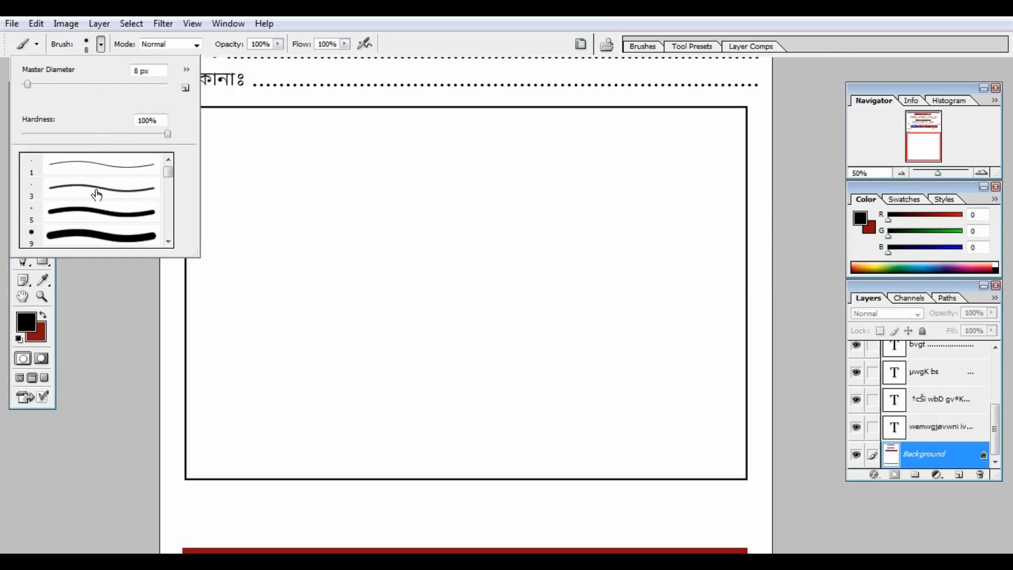
pyautogui.click(88, 212)
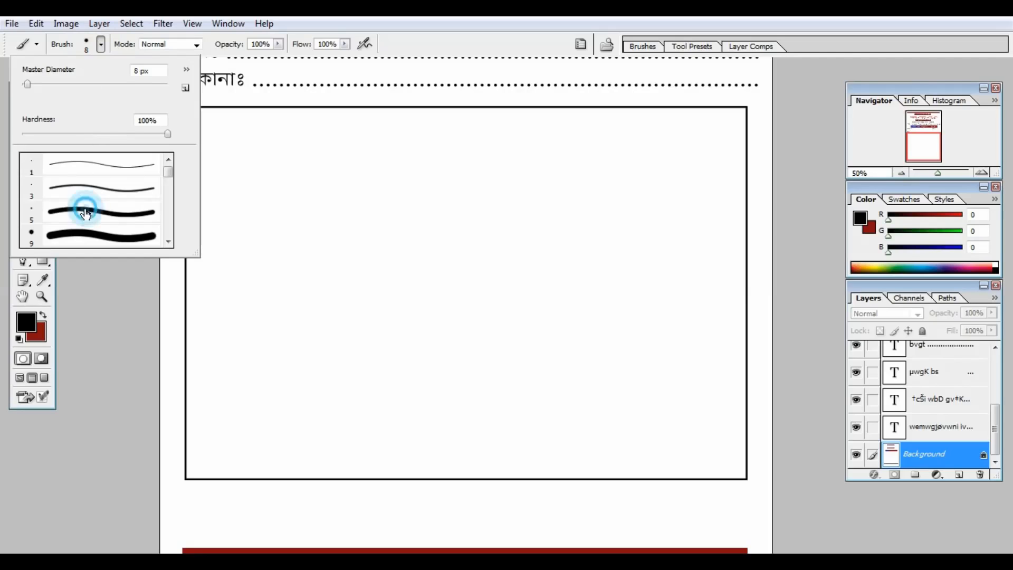
pyautogui.click(415, 23)
pyautogui.hotkey('ctrl', '+')
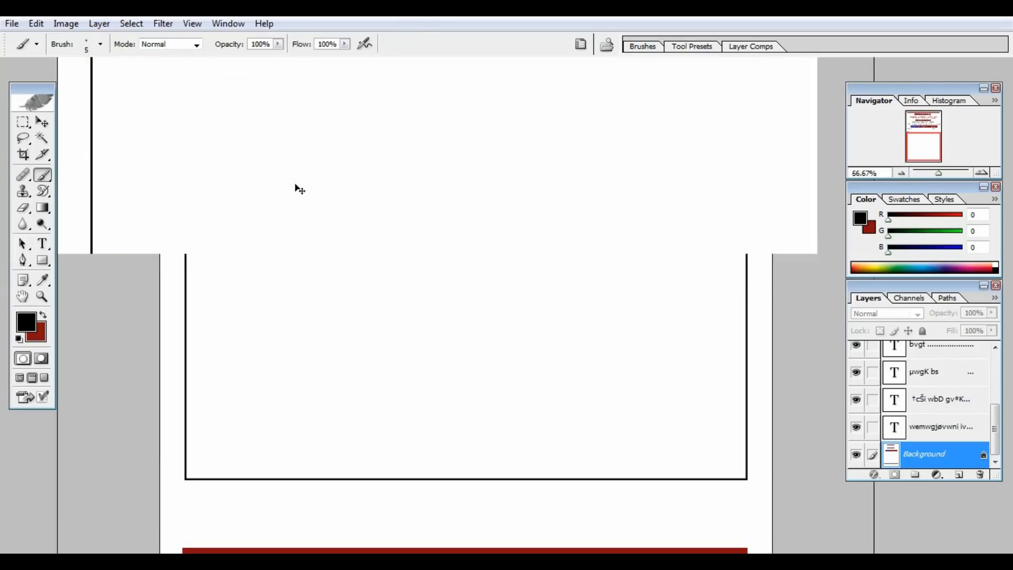
pyautogui.hotkey('ctrl', '-')
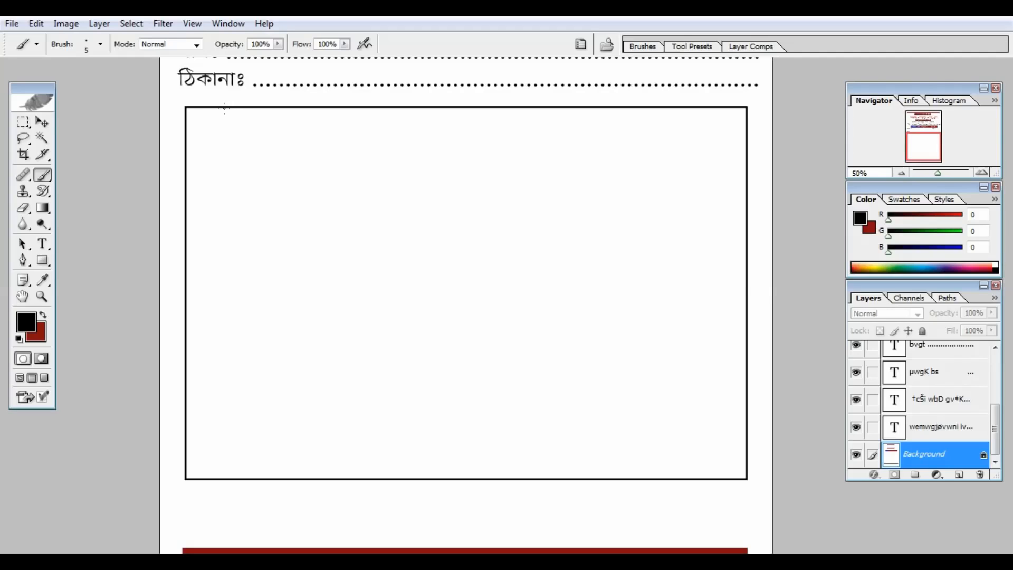
# Step: Paint four straight vertical dividers that split the box into five columns
pyautogui.moveTo(224, 108); pyautogui.dragTo(238, 379)
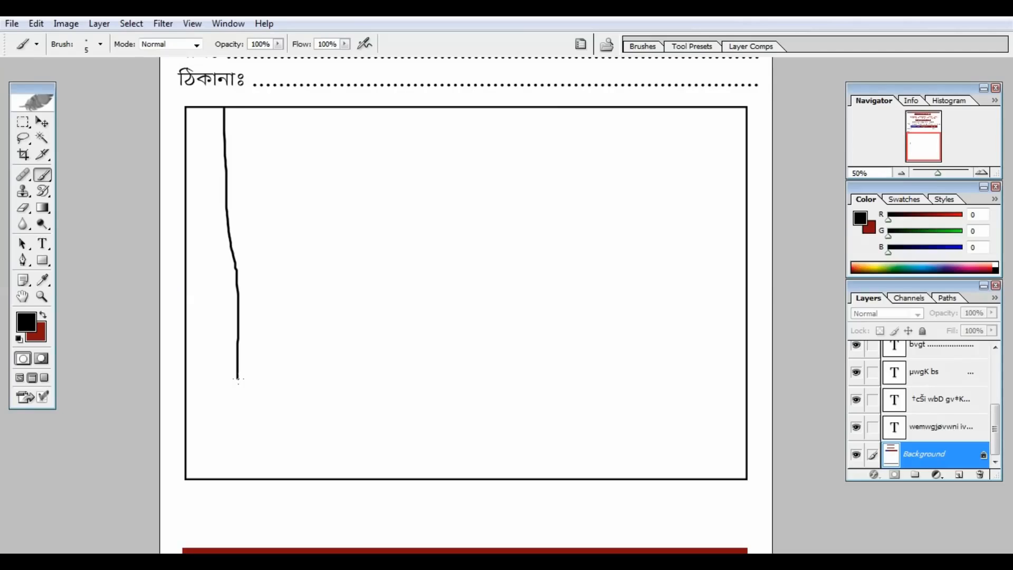
pyautogui.hotkey('ctrl', 'z')
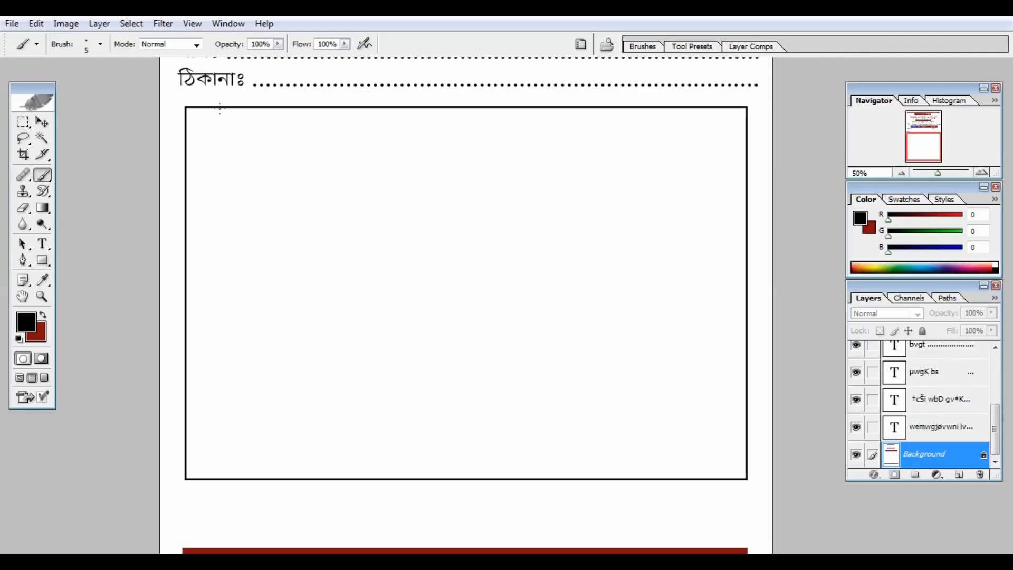
pyautogui.moveTo(219, 108)
pyautogui.mouseDown()
pyautogui.moveTo(216, 380)
pyautogui.moveTo(202, 473)
pyautogui.mouseUp()
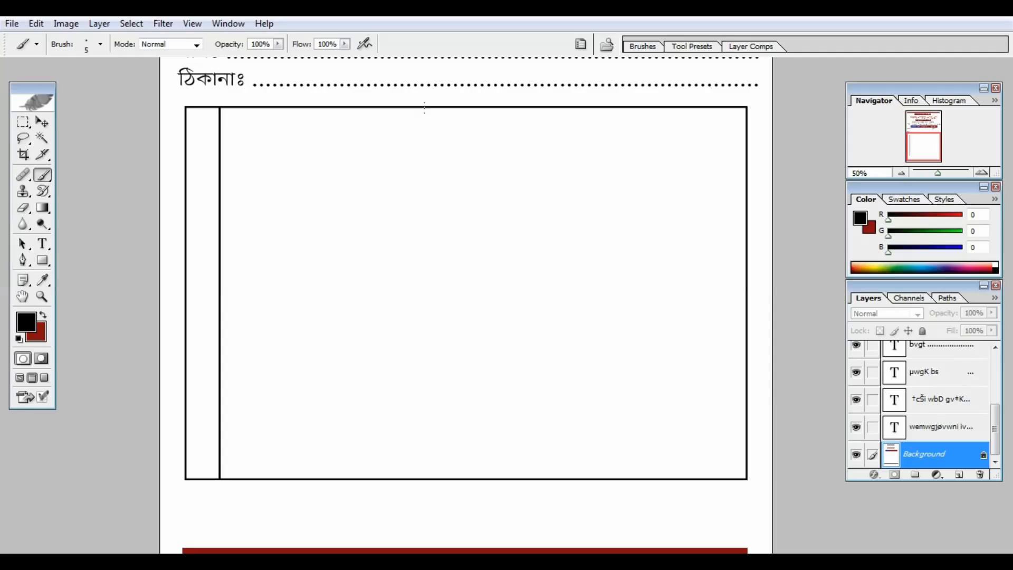
pyautogui.moveTo(425, 108); pyautogui.dragTo(427, 473)
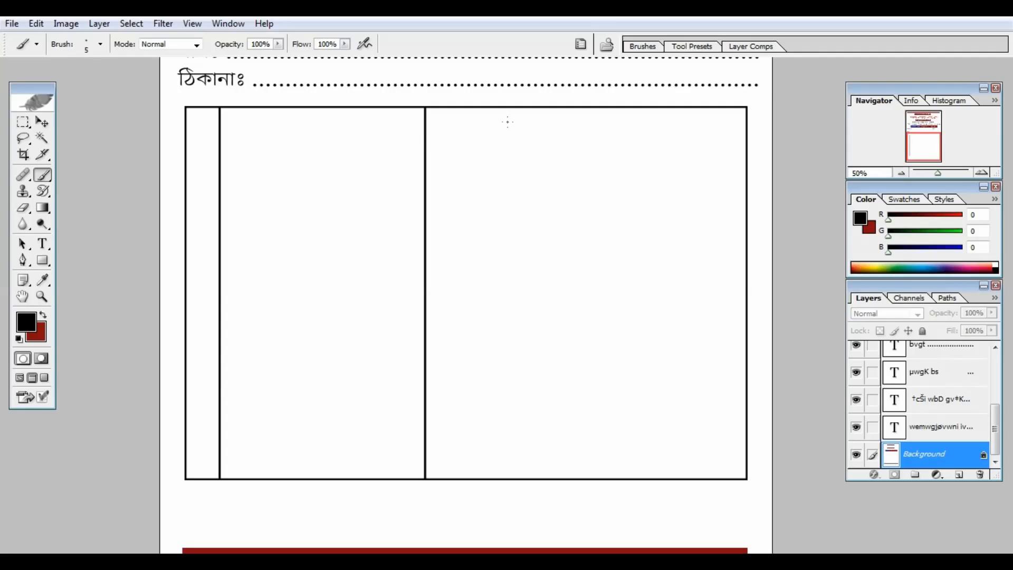
pyautogui.moveTo(497, 108); pyautogui.dragTo(496, 478)
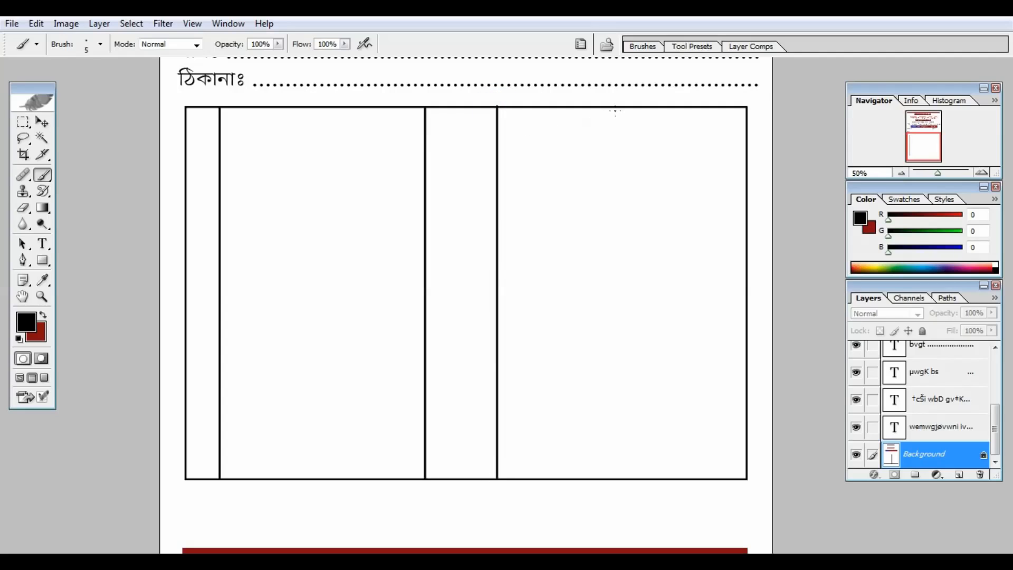
pyautogui.moveTo(616, 107); pyautogui.dragTo(615, 473)
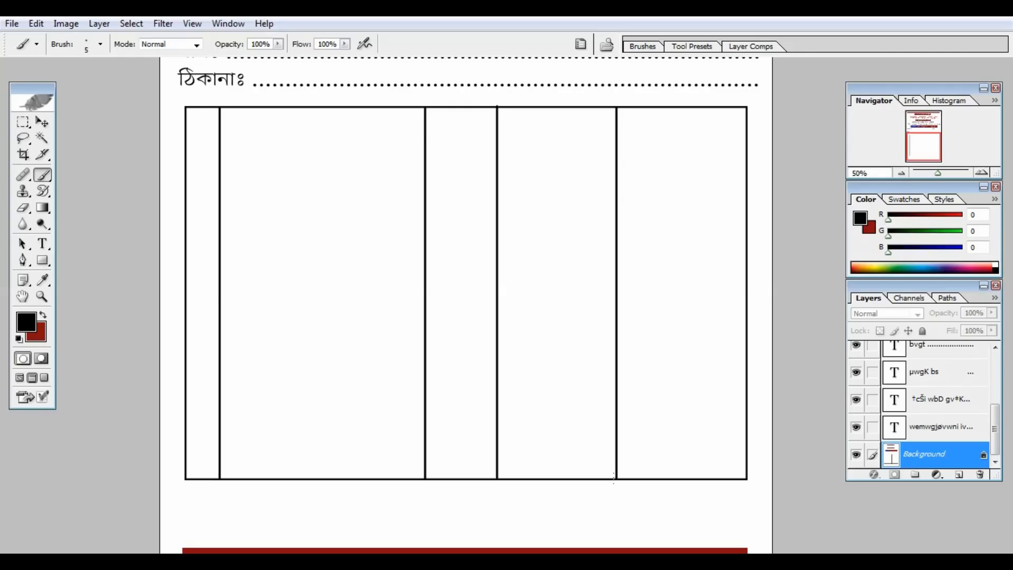
# Step: Rule a header row across the table and three short rows under the right two columns
pyautogui.moveTo(185, 142); pyautogui.dragTo(745, 142)
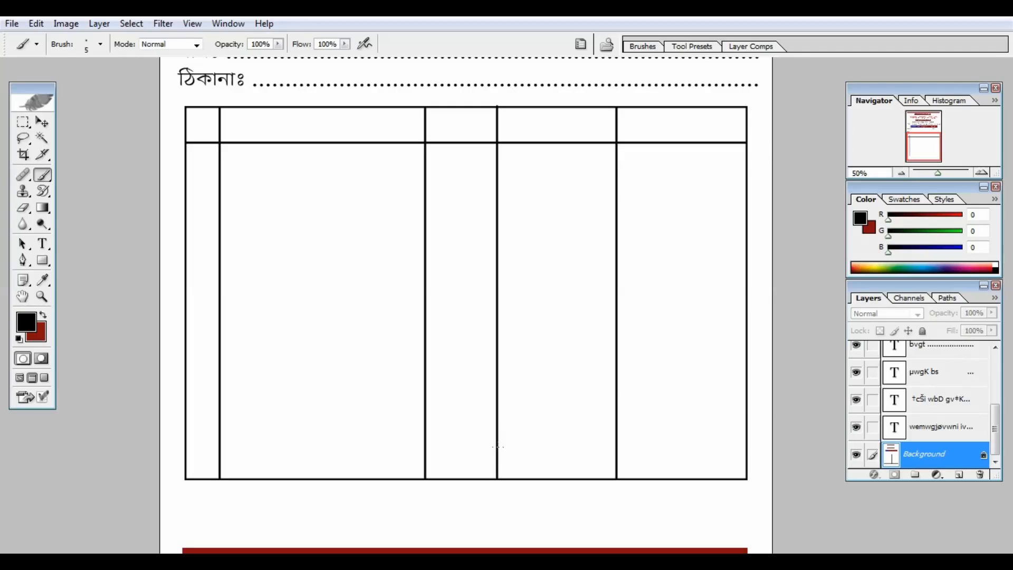
pyautogui.moveTo(496, 446); pyautogui.dragTo(745, 446)
pyautogui.moveTo(496, 417); pyautogui.dragTo(745, 417)
pyautogui.moveTo(496, 391); pyautogui.dragTo(745, 391)
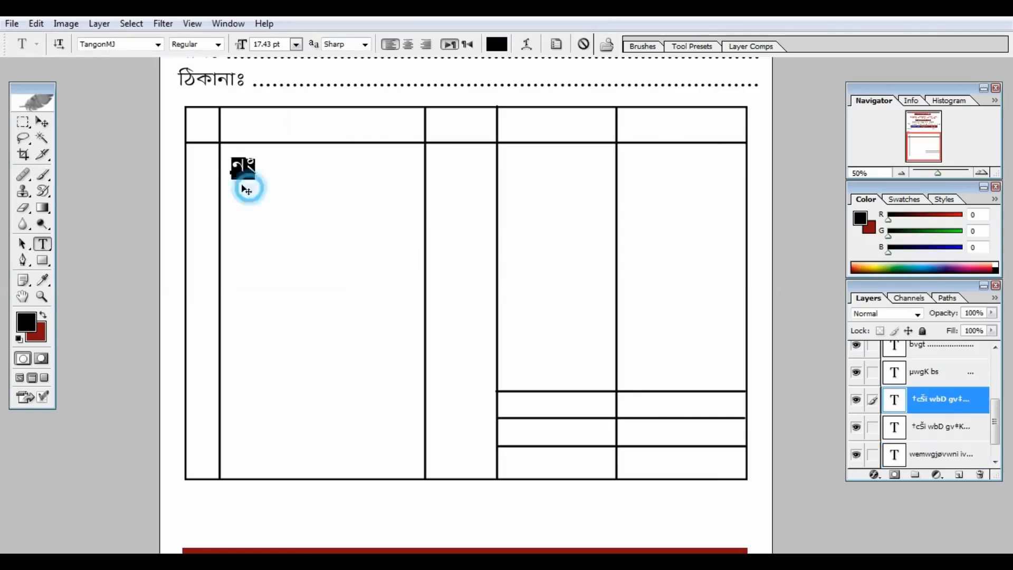
# Step: Add the column headings নং, বিবরণ, পরিমান, দর and টাকা to the header row
pyautogui.moveTo(244, 181); pyautogui.dragTo(218, 149)
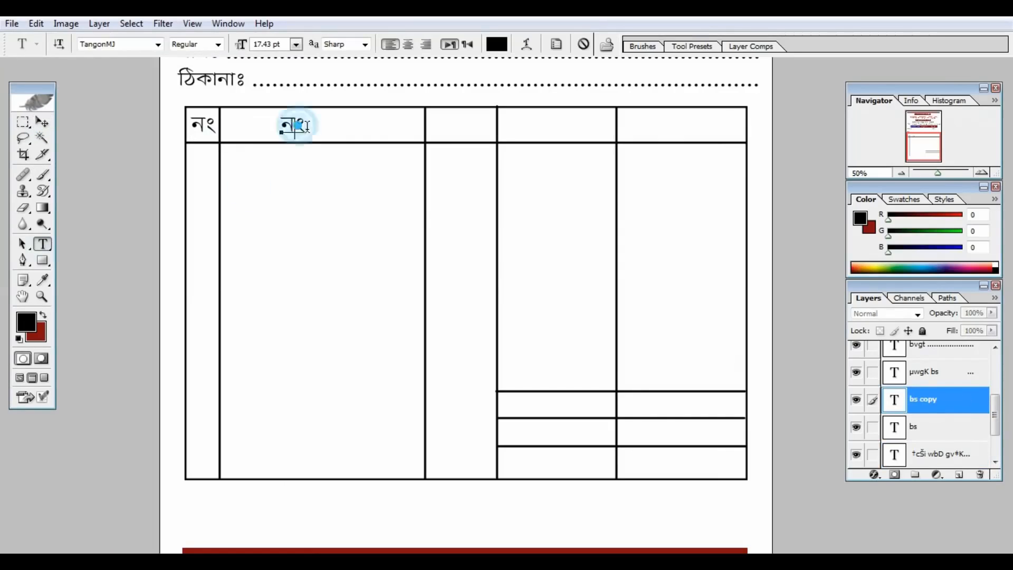
pyautogui.write('weeiY')
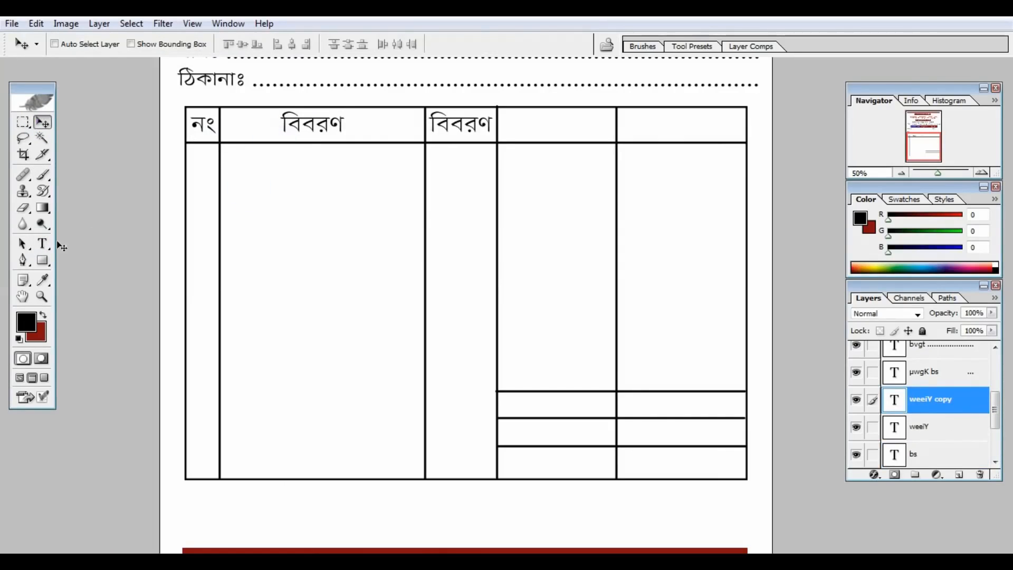
pyautogui.click(42, 243)
pyautogui.moveTo(493, 124); pyautogui.dragTo(158, 515)
pyautogui.write('পরিমান')
pyautogui.click(42, 122)
pyautogui.click(43, 243)
pyautogui.write('দর')
pyautogui.click(42, 121)
pyautogui.click(43, 243)
pyautogui.write('টাকা')
# Step: Label the three total rows মোট=, জমা= and বাকী= in the lower right box
pyautogui.click(42, 122)
pyautogui.click(42, 243)
pyautogui.write('মোট=')
pyautogui.click(42, 122)
pyautogui.click(42, 243)
pyautogui.click(580, 433)
pyautogui.write('জমা=')
pyautogui.click(42, 122)
pyautogui.click(43, 244)
pyautogui.write('বাকী=')
# Step: Add a dotted কথায়ঃ line below the table and a স্বাক্ষর line at the lower right
pyautogui.click(42, 122)
pyautogui.click(42, 243)
pyautogui.write('কথায়ঃ .')
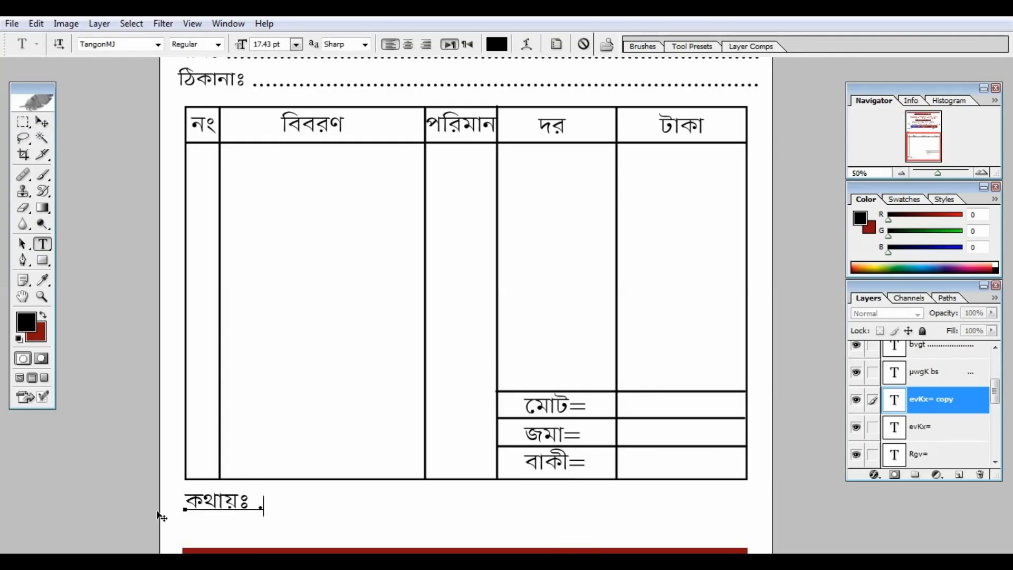
pyautogui.write('..................................................................')
pyautogui.click(43, 122)
pyautogui.moveTo(316, 428); pyautogui.dragTo(316, 452)
pyautogui.click(43, 243)
pyautogui.moveTo(753, 527); pyautogui.dragTo(149, 519)
pyautogui.write('স্বা')
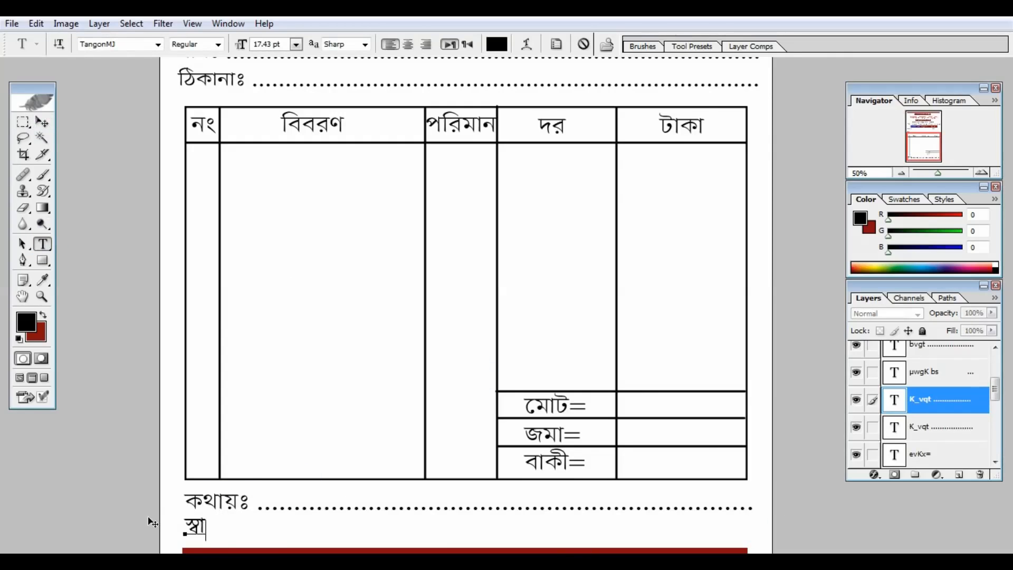
pyautogui.write('ক্ষর')
pyautogui.click(42, 122)
pyautogui.hotkey('ctrl', '-')
pyautogui.hotkey('ctrl', '-')
pyautogui.moveTo(390, 513); pyautogui.dragTo(643, 516)
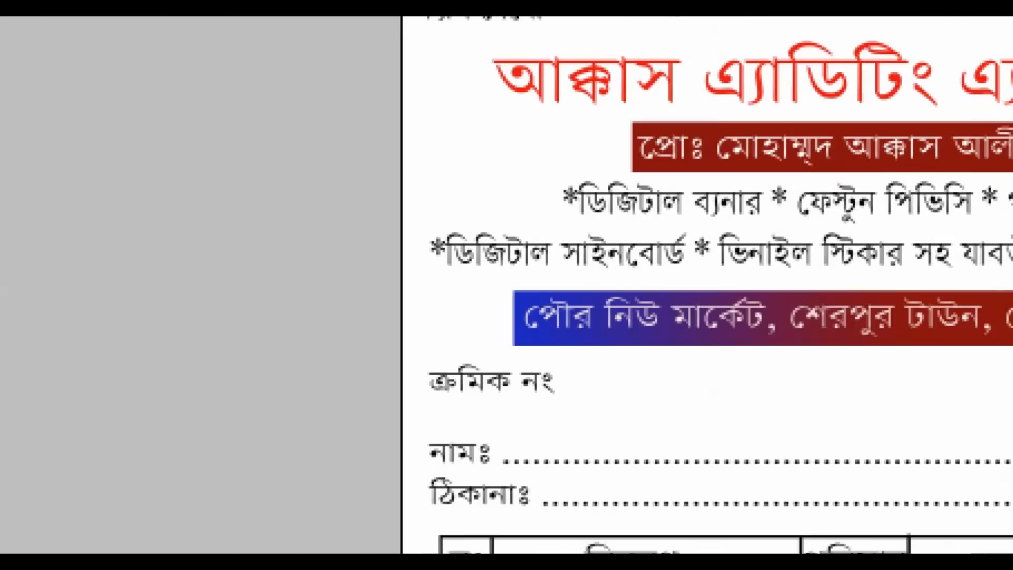
# Step: Zoom in on the memo header and select the red company-name title layer
pyautogui.click(596, 146)
pyautogui.moveTo(484, 42); pyautogui.dragTo(593, 141)
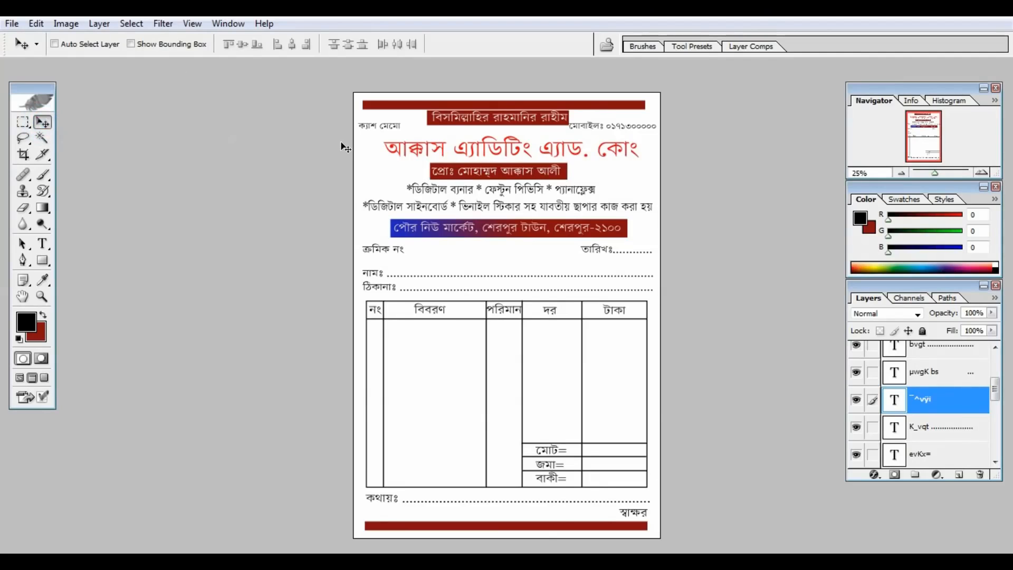
pyautogui.hotkey('ctrl', '+')
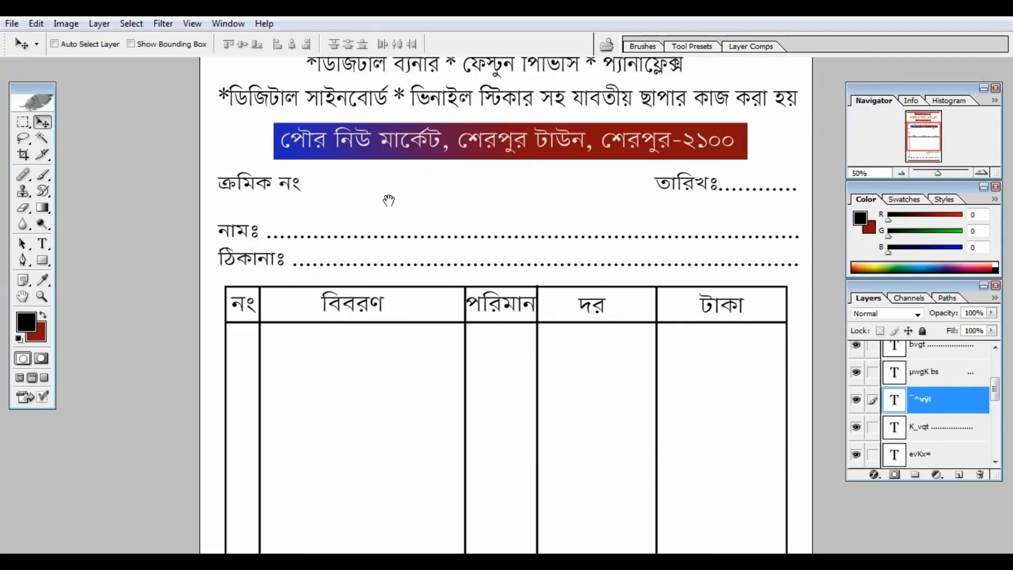
pyautogui.scroll(4, 389, 198)
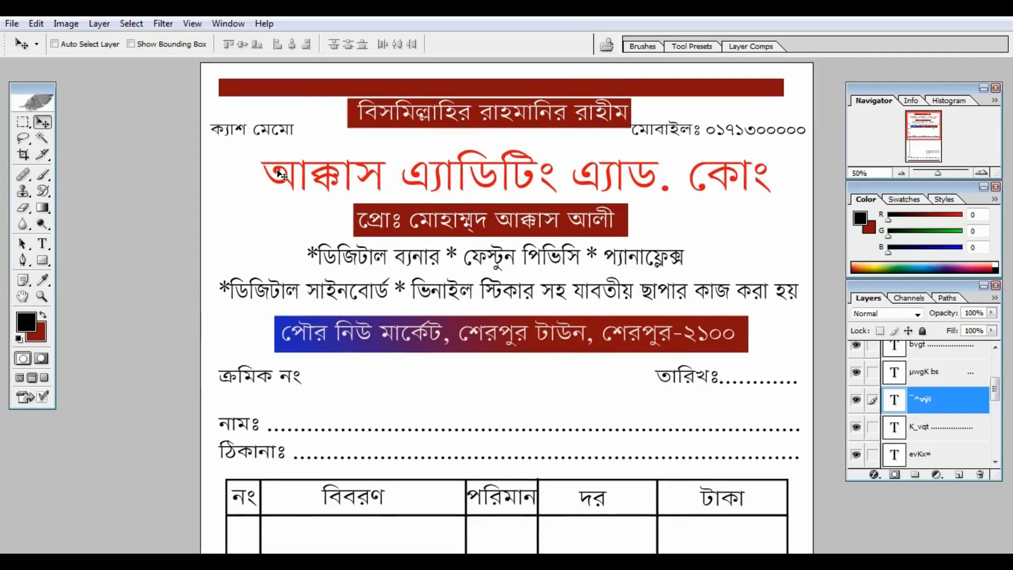
pyautogui.rightClick(279, 174)
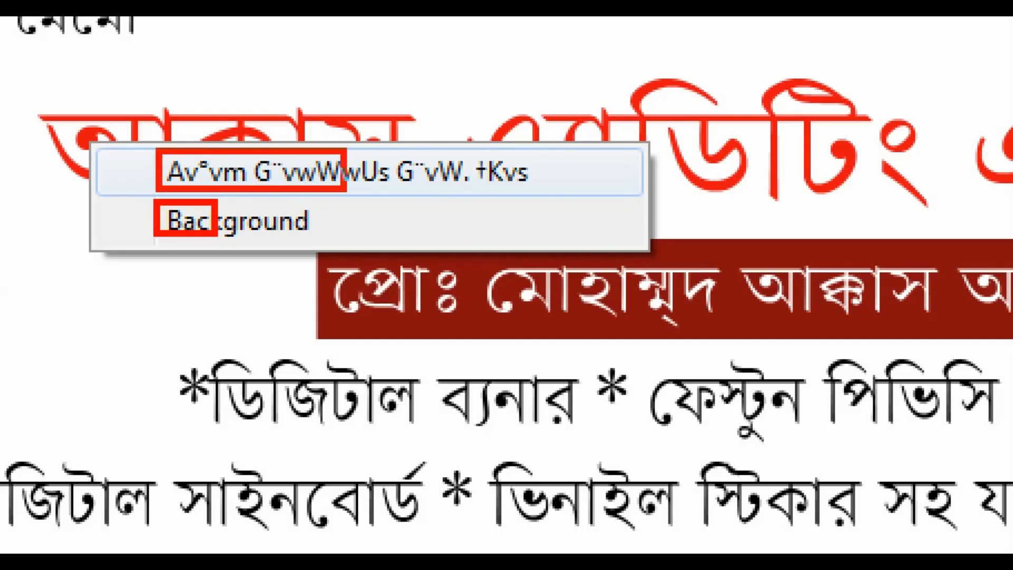
pyautogui.click(166, 177)
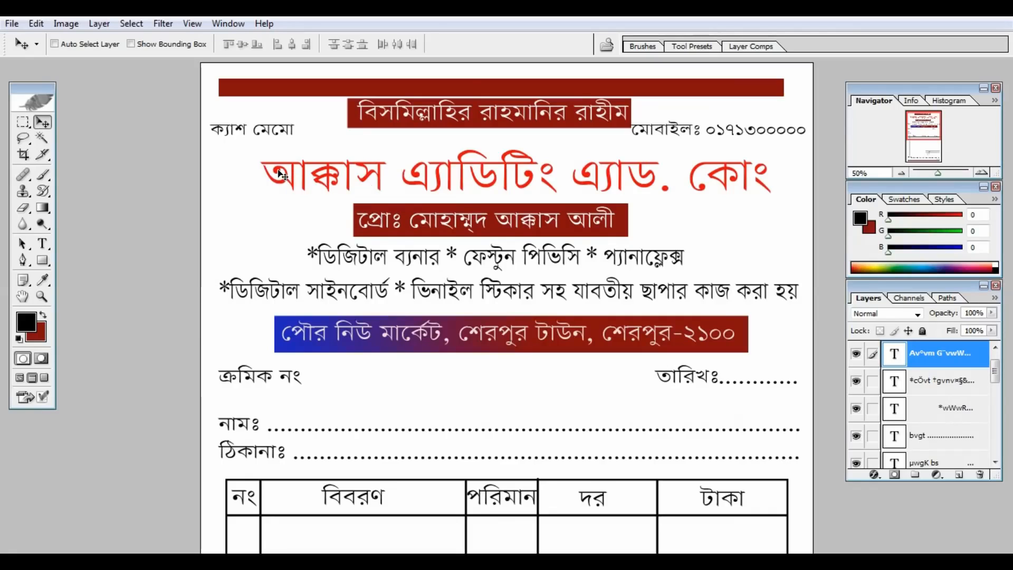
# Step: Duplicate the red company-name title and move the copy down into the item table
pyautogui.rightClick(280, 173)
pyautogui.click(309, 182)
pyautogui.moveTo(485, 196)
pyautogui.mouseDown()
pyautogui.moveTo(473, 196)
pyautogui.moveTo(485, 197)
pyautogui.mouseUp()
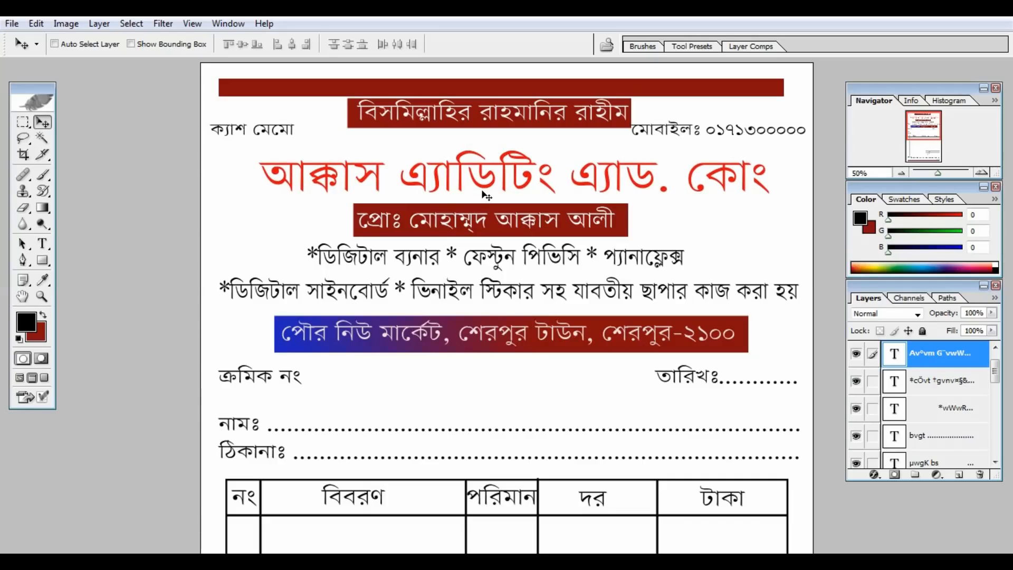
pyautogui.hotkey('ctrl', '-')
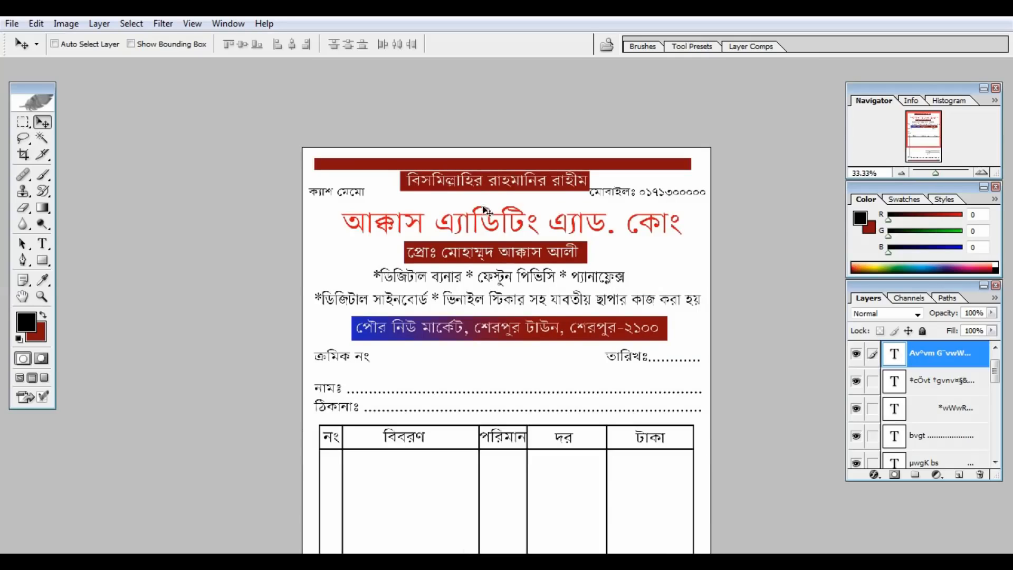
pyautogui.moveTo(487, 213); pyautogui.dragTo(472, 372)
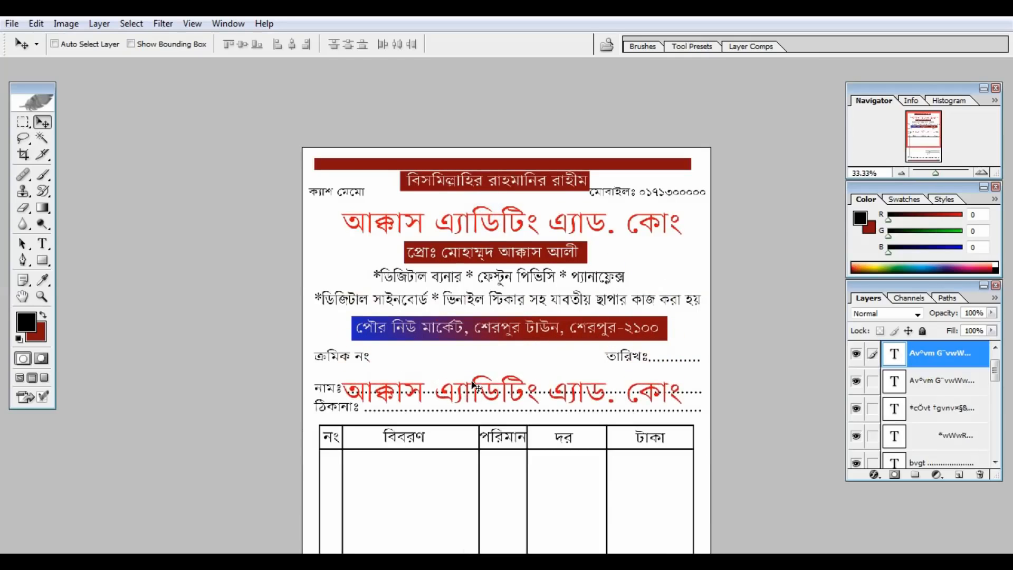
pyautogui.hotkey('ctrl', '-')
pyautogui.moveTo(502, 300); pyautogui.dragTo(496, 408)
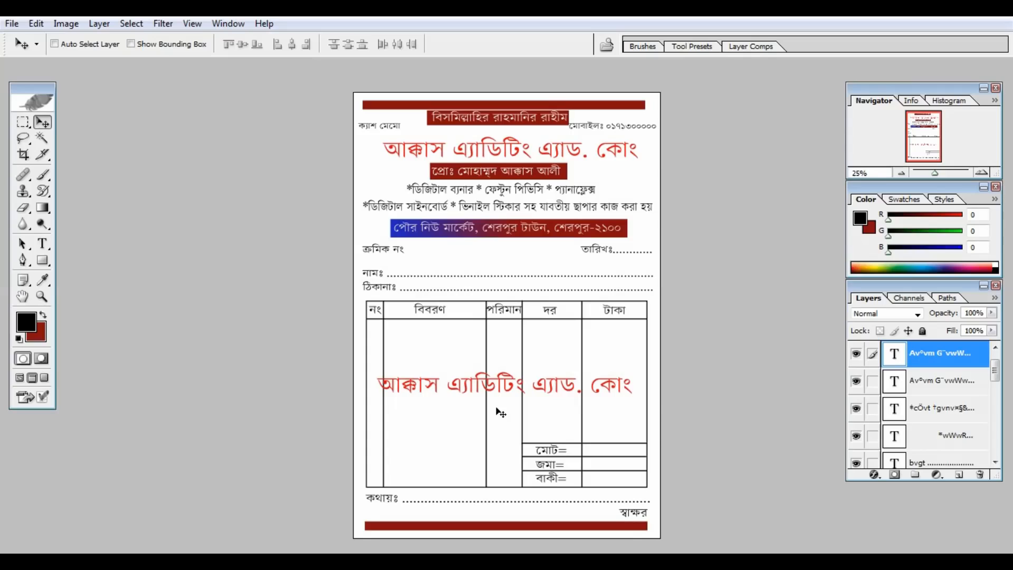
# Step: Rotate the copied title diagonally about -28° and fade its layer to 30% opacity
pyautogui.hotkey('ctrl', 't')
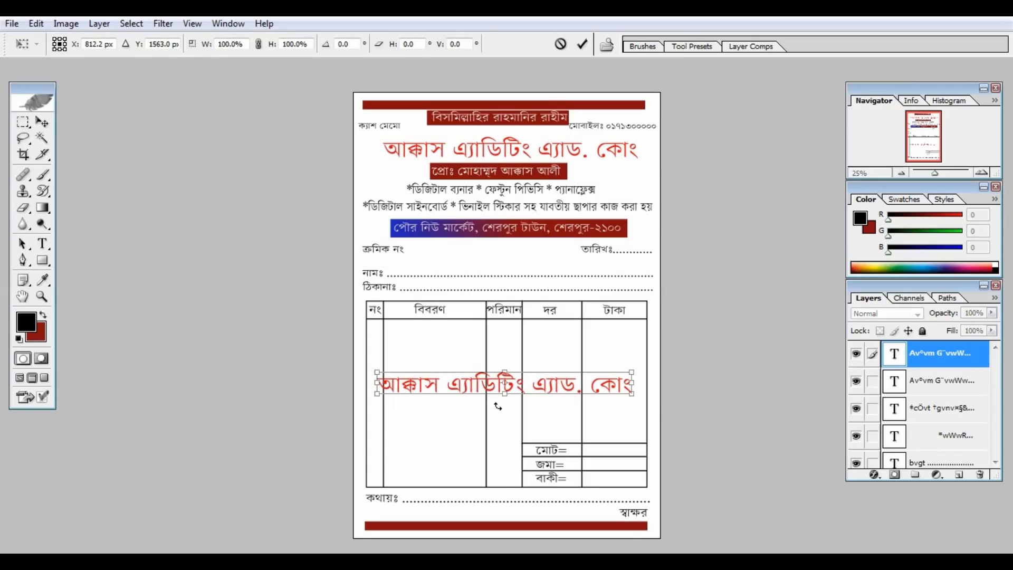
pyautogui.moveTo(662, 390); pyautogui.dragTo(655, 315)
pyautogui.press('Return')
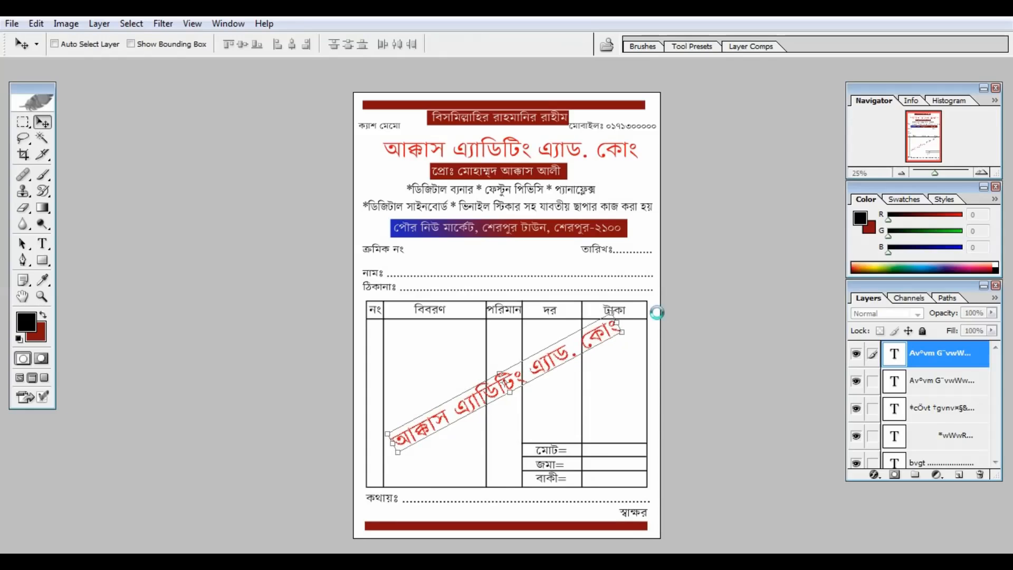
pyautogui.moveTo(582, 342); pyautogui.dragTo(579, 360)
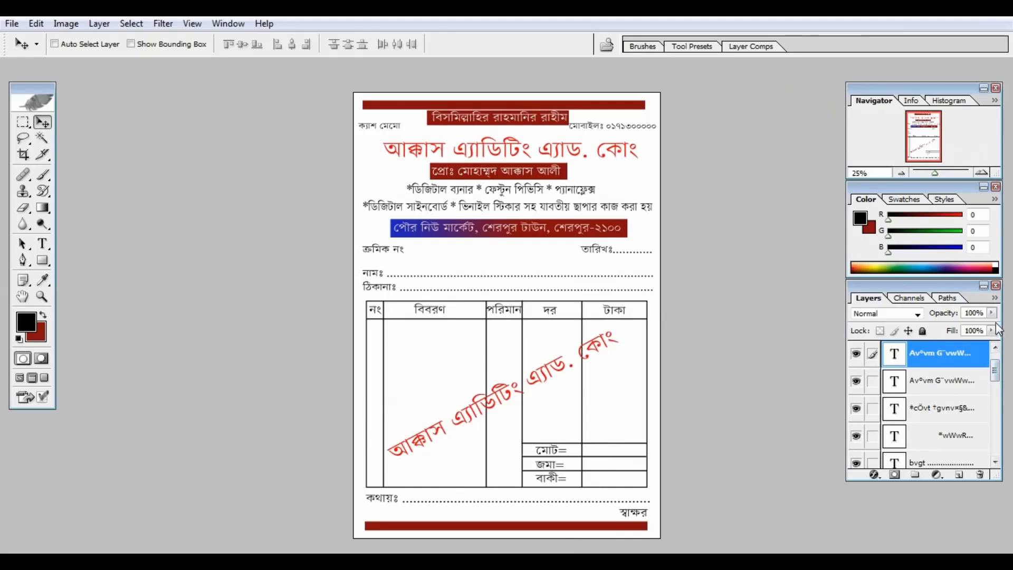
pyautogui.click(992, 313)
pyautogui.moveTo(992, 326); pyautogui.dragTo(960, 326)
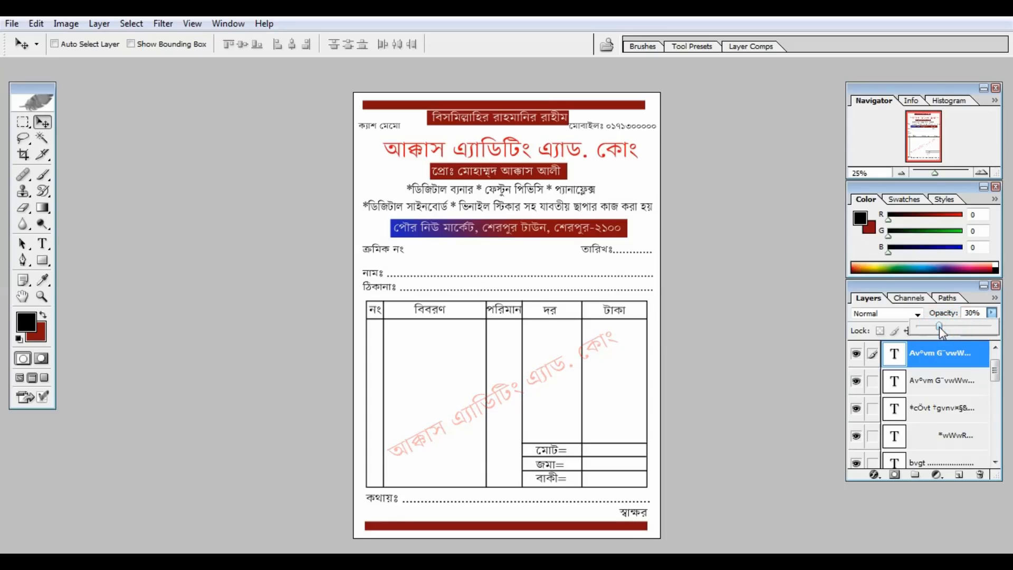
# Step: Close the opacity slider and zoom in to bring the item table into view
pyautogui.click(624, 185)
pyautogui.hotkey('ctrl', '+')
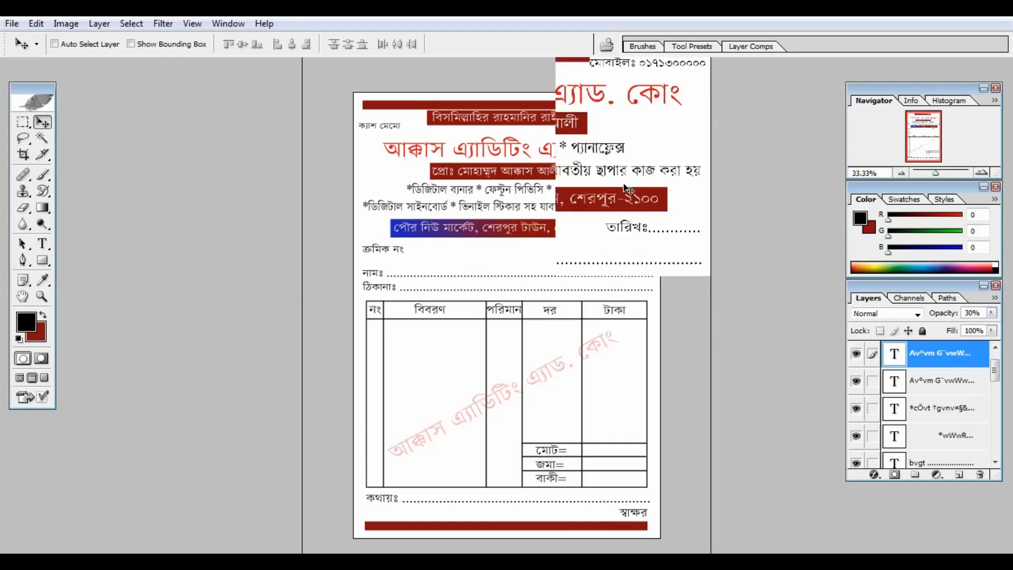
pyautogui.hotkey('ctrl', '+')
pyautogui.hotkey('ctrl', '+')
pyautogui.moveTo(644, 235); pyautogui.dragTo(607, 25)
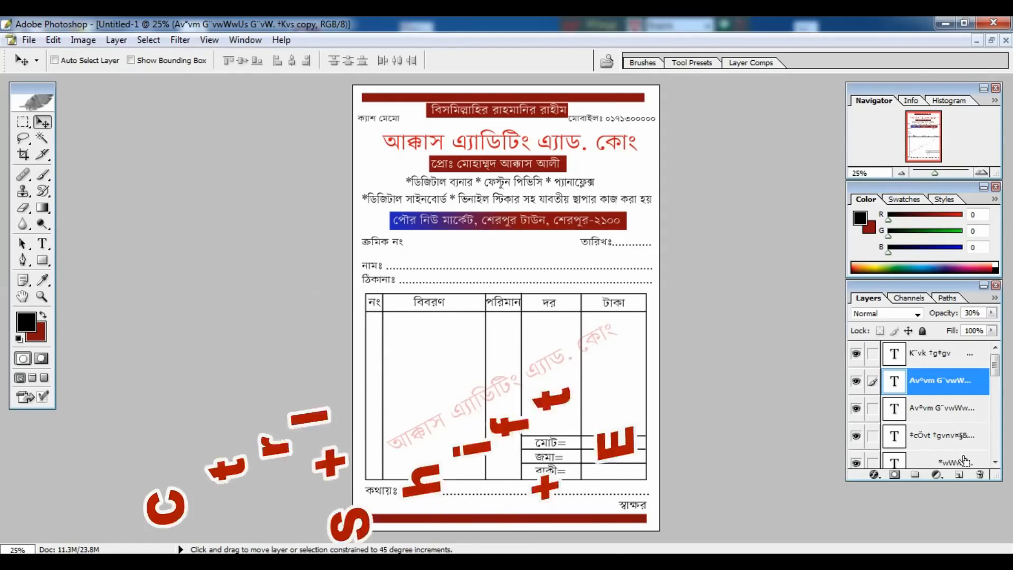
# Step: Trial-merge the visible layers, undo to restore the text layers, and open Save As
pyautogui.hotkey('ctrl', 'shift', 'e')
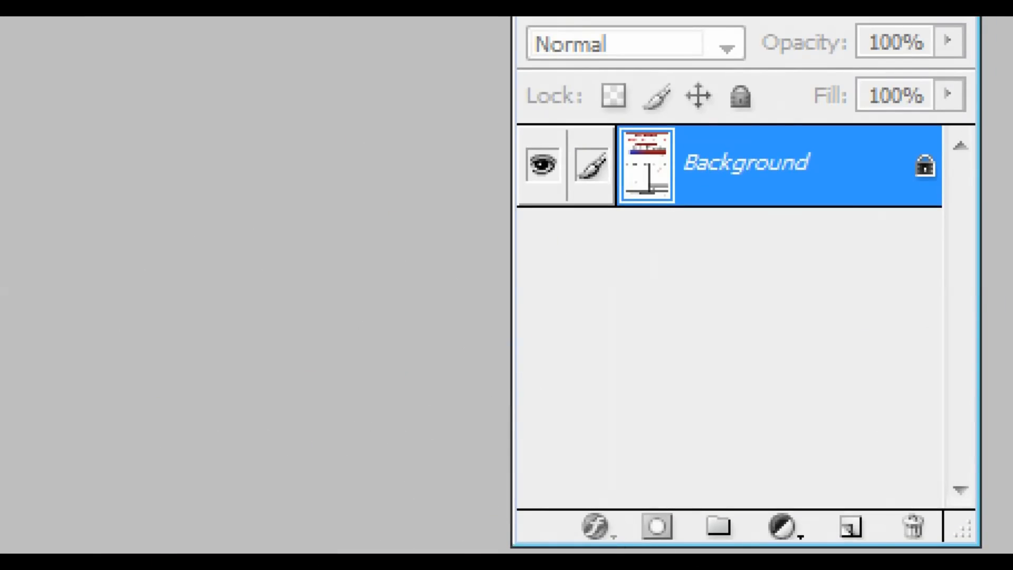
pyautogui.moveTo(599, 238)
pyautogui.mouseDown()
pyautogui.moveTo(571, 261)
pyautogui.moveTo(591, 258)
pyautogui.moveTo(588, 238)
pyautogui.mouseUp()
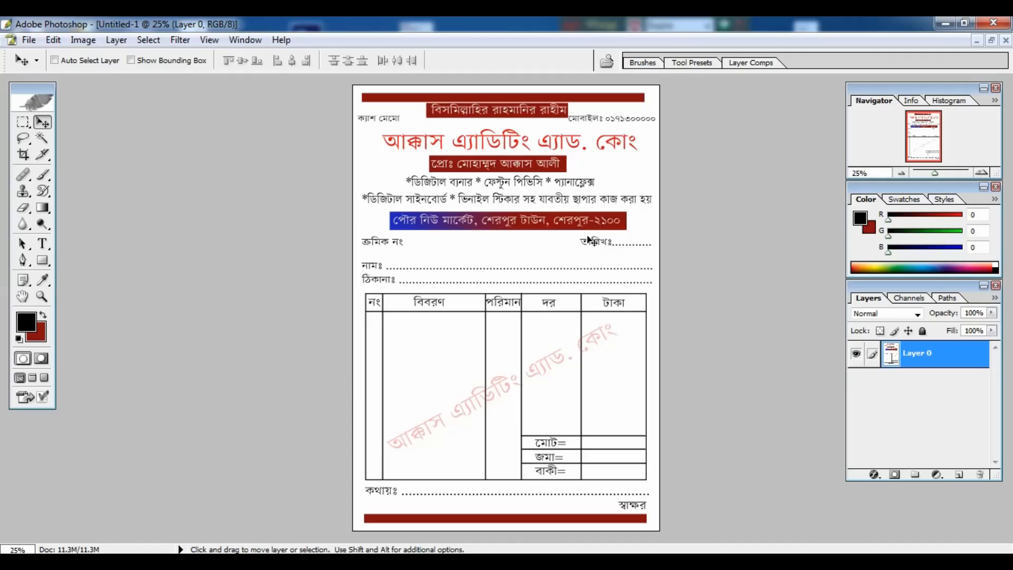
pyautogui.hotkey('ctrl', 'alt', 'z')
pyautogui.hotkey('ctrl', 'alt', 'z')
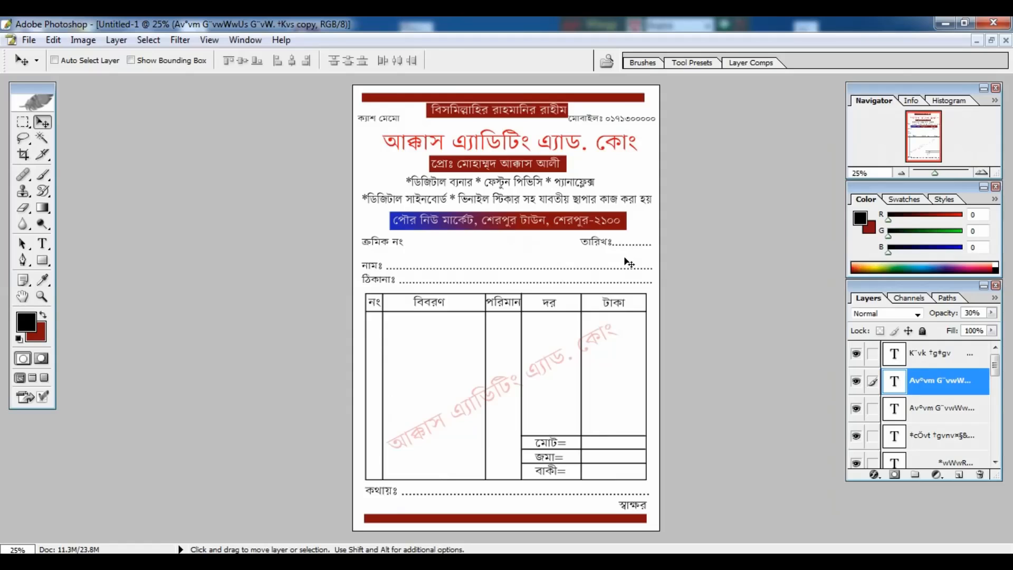
pyautogui.hotkey('ctrl', 'shift', 's')
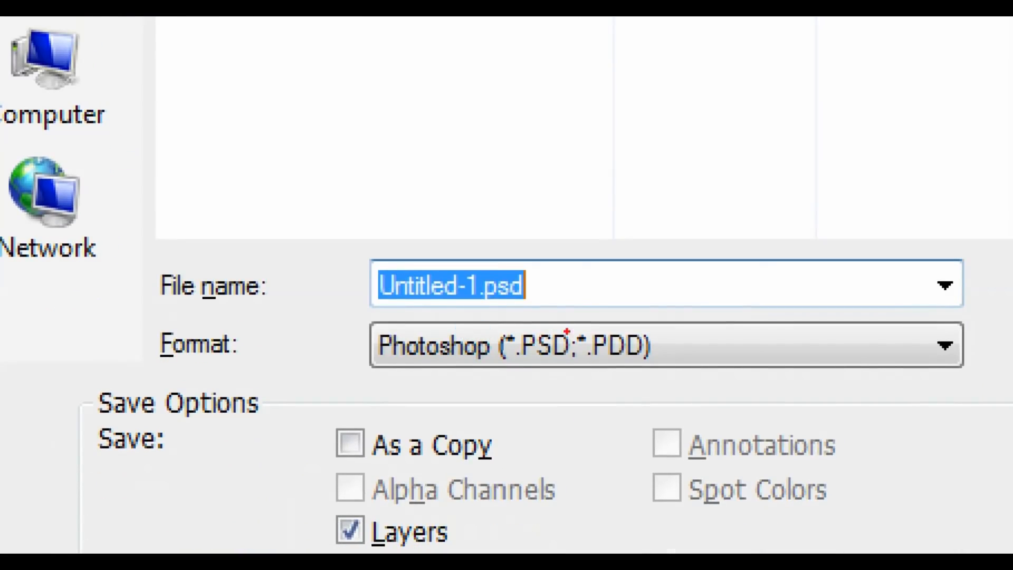
# Step: Switch the save format to JPEG (Untitled-1.jpg), then close the Save As window without saving
pyautogui.moveTo(520, 329)
pyautogui.mouseDown()
pyautogui.moveTo(538, 356)
pyautogui.moveTo(578, 372)
pyautogui.mouseUp()
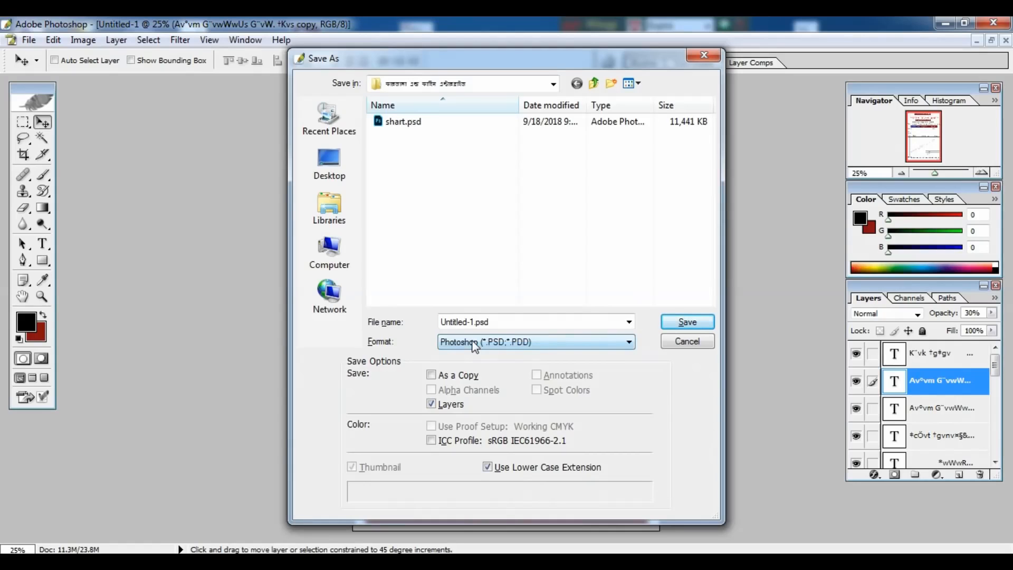
pyautogui.click(574, 343)
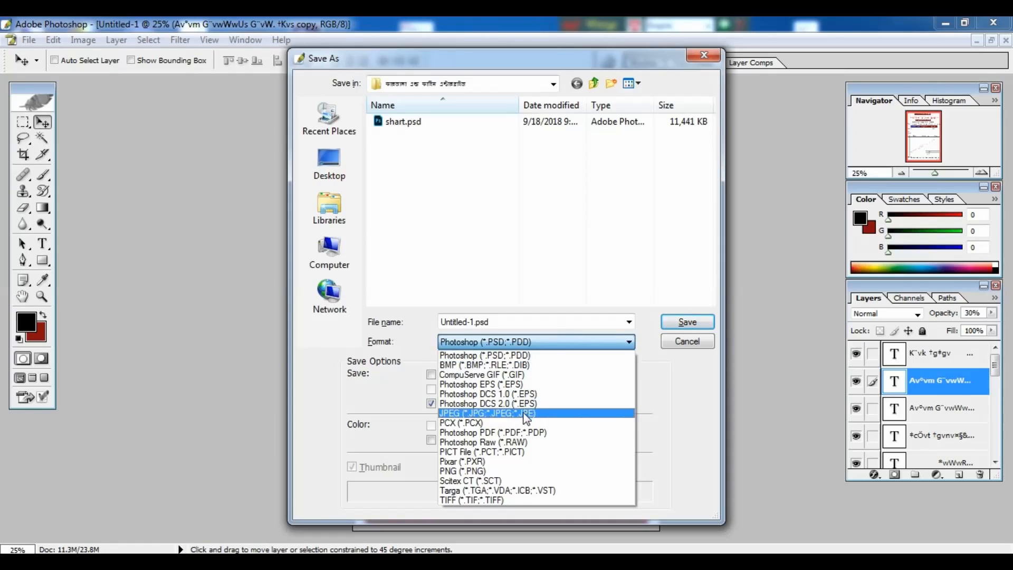
pyautogui.click(528, 413)
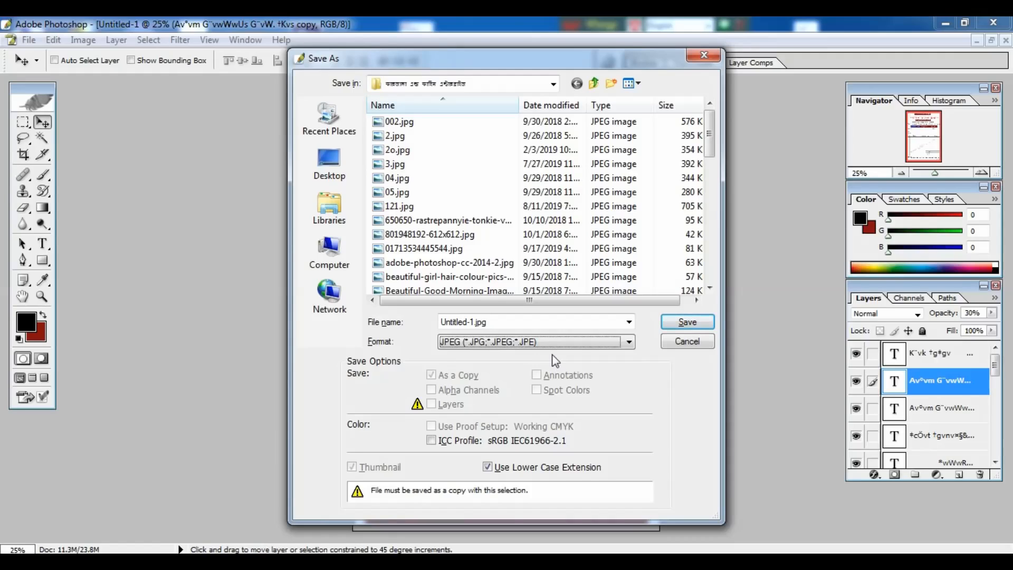
pyautogui.click(701, 59)
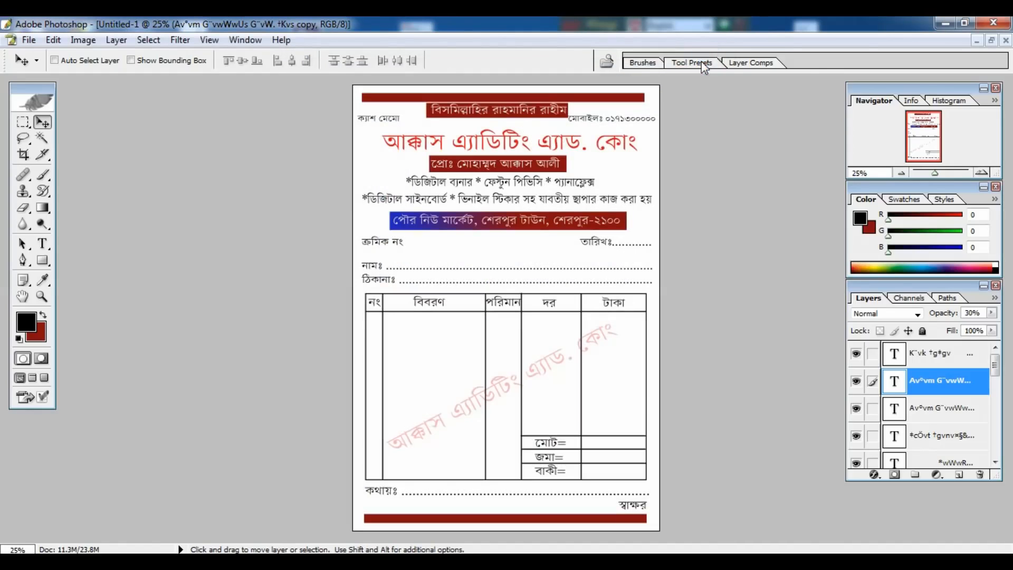